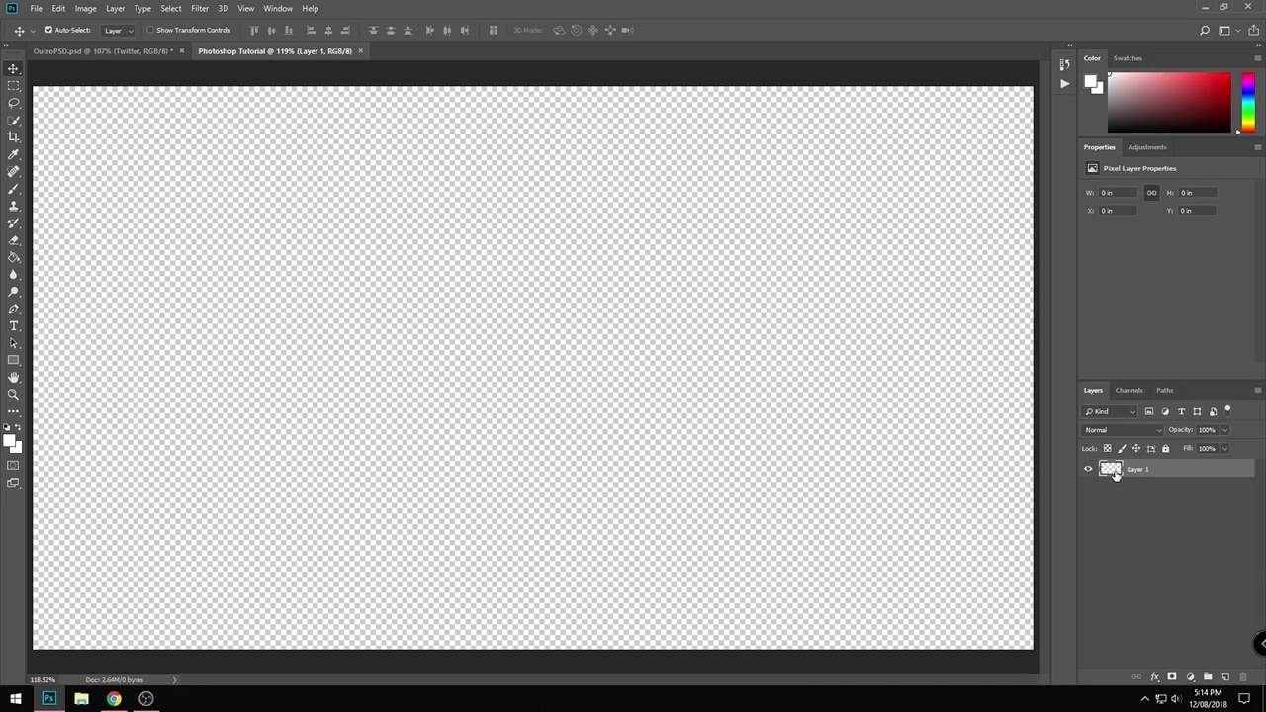
# - Fill the empty Layer 1 with the custom colour black (000000) at 100% opacity in Normal mode
pyautogui.press('i')
pyautogui.hotkey('shift', 'F5')
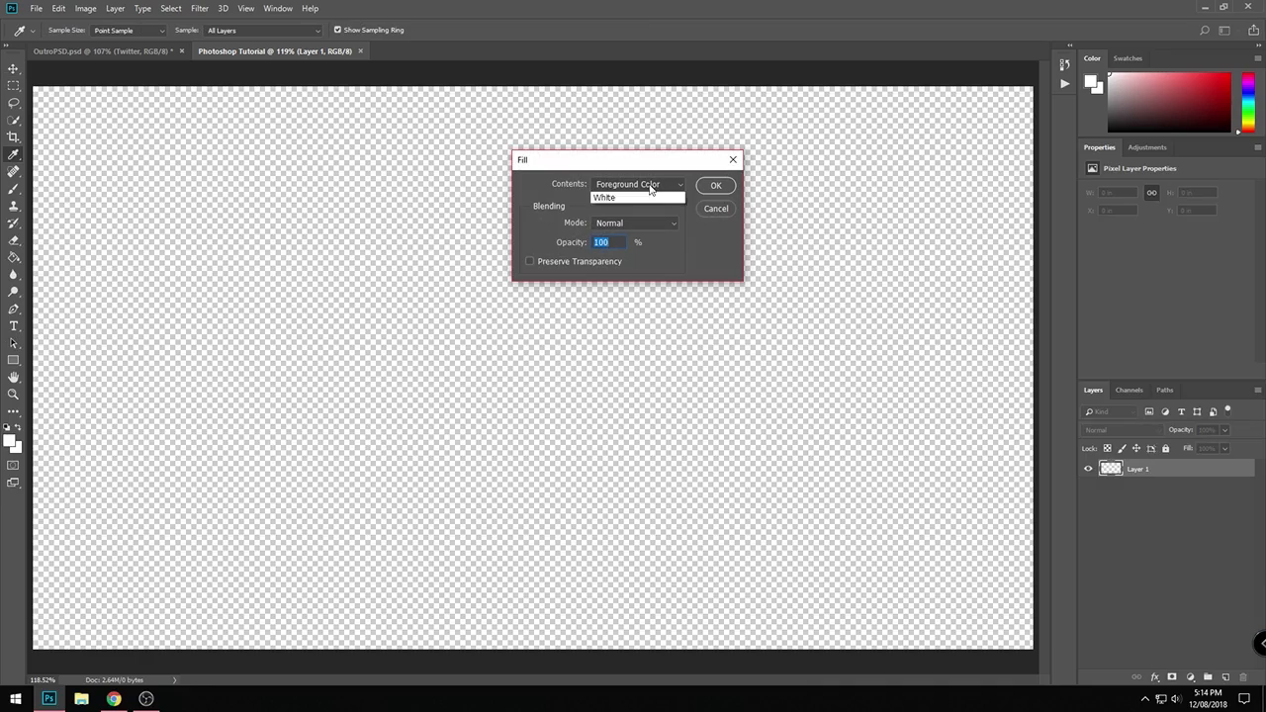
pyautogui.click(638, 186)
pyautogui.click(635, 200)
pyautogui.click(648, 188)
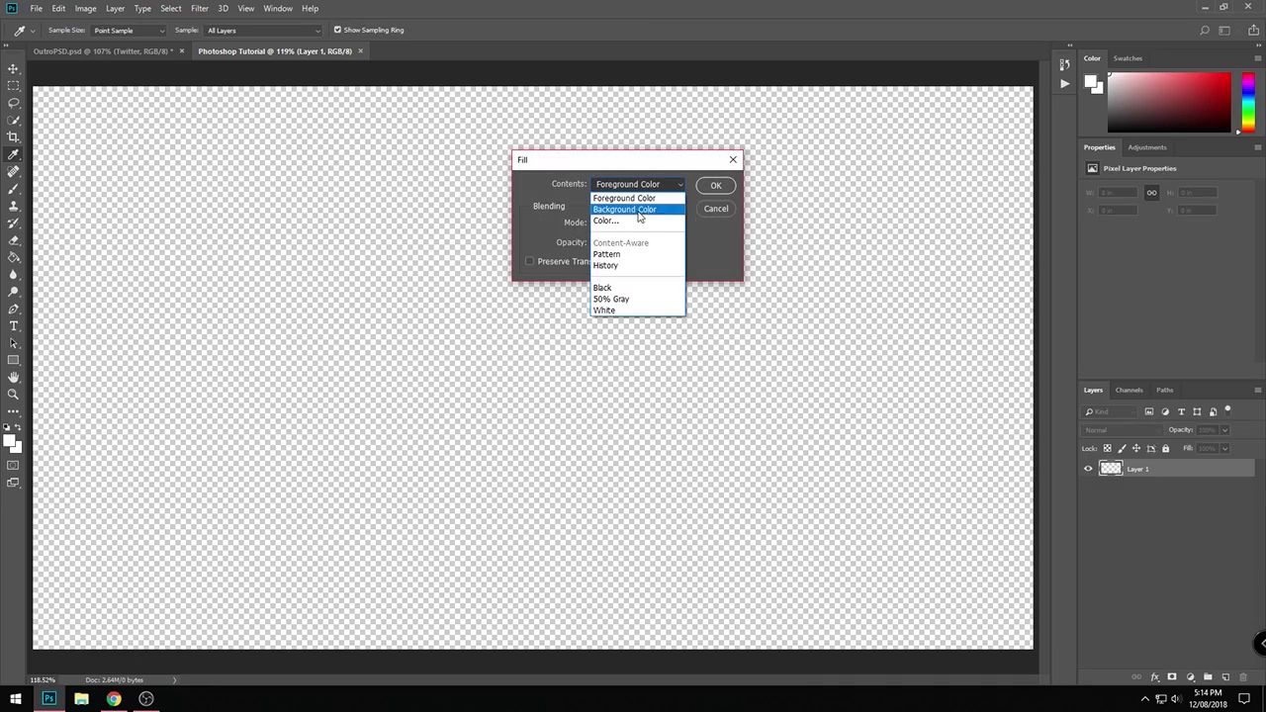
pyautogui.click(629, 219)
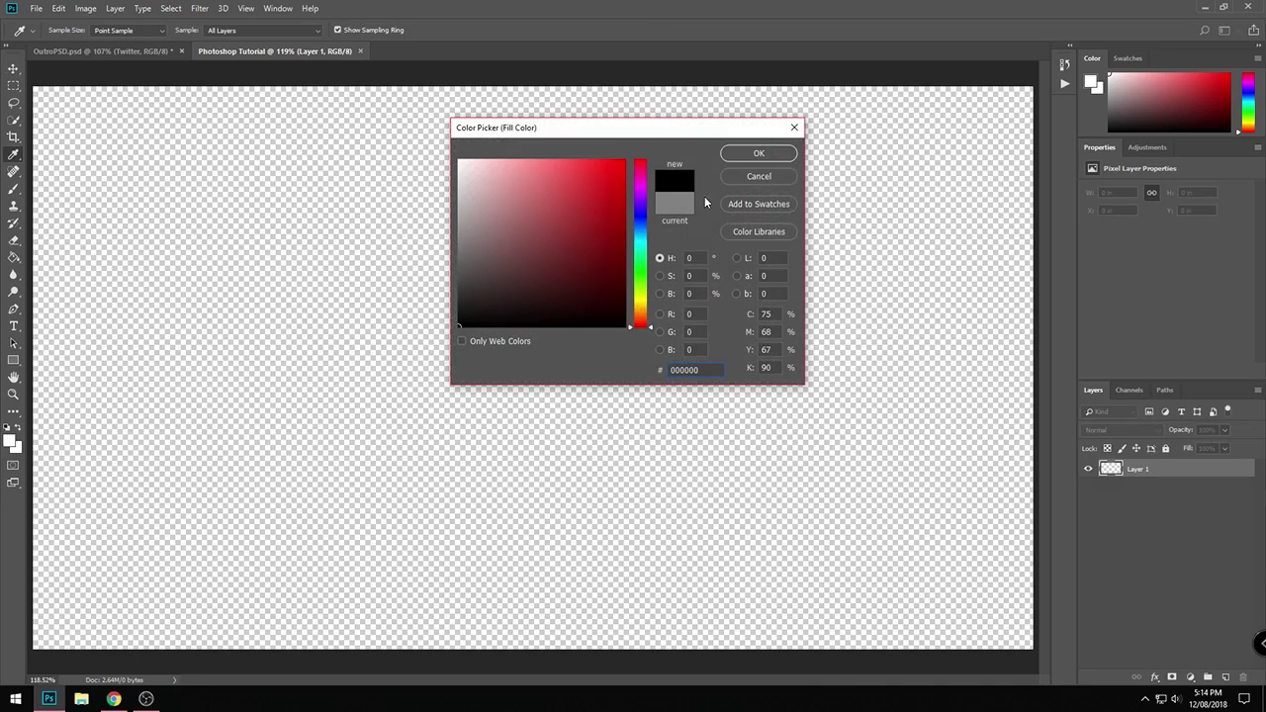
pyautogui.click(759, 153)
pyautogui.click(714, 182)
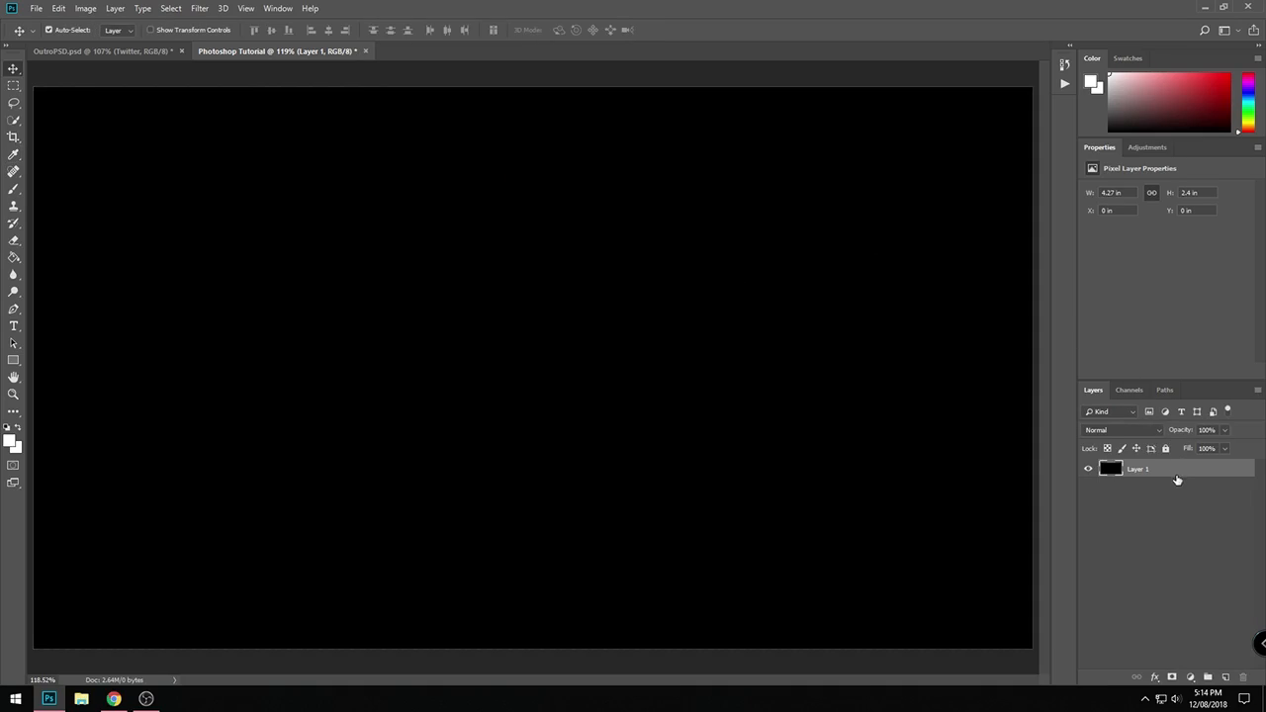
# - Rename the black-filled layer as Background
pyautogui.doubleClick(1139, 469)
pyautogui.write('Background')
pyautogui.press('Return')
pyautogui.click(1234, 674)
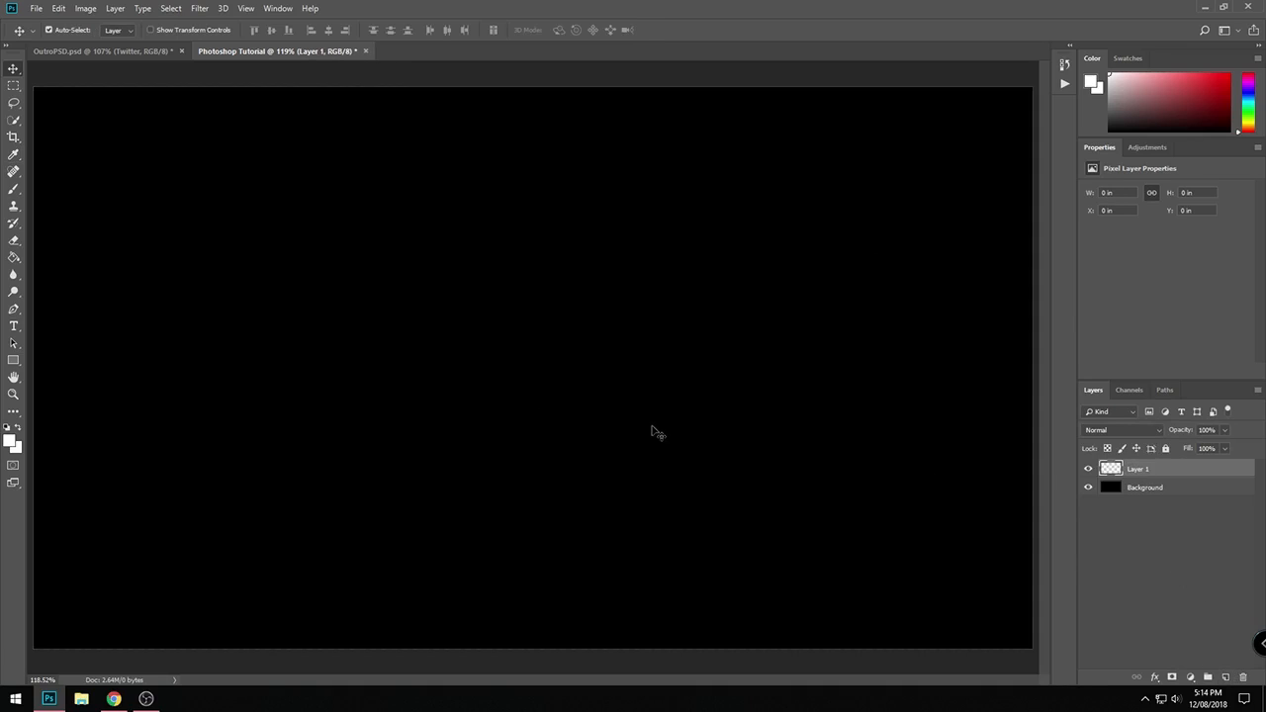
pyautogui.hotkey('ctrl', 'z')
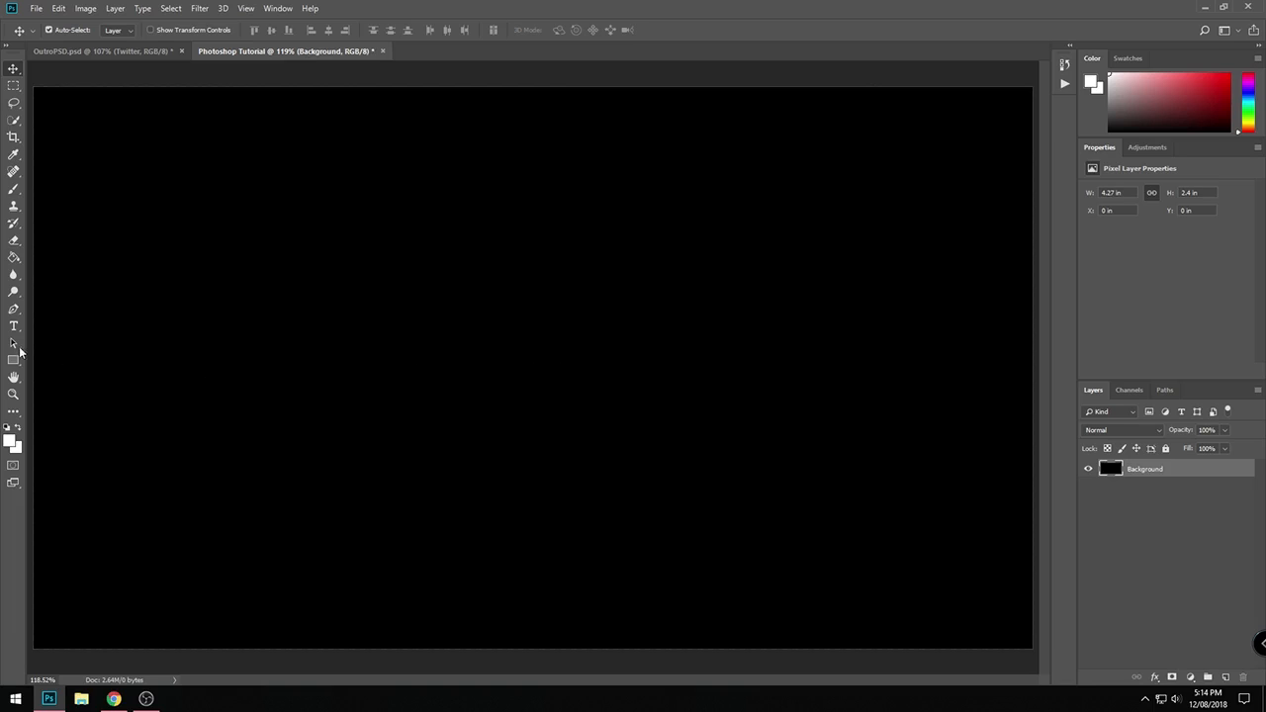
# - Add the text TECHMEUP in white 12 pt Bebas Regular near the canvas's upper-left area
pyautogui.click(13, 326)
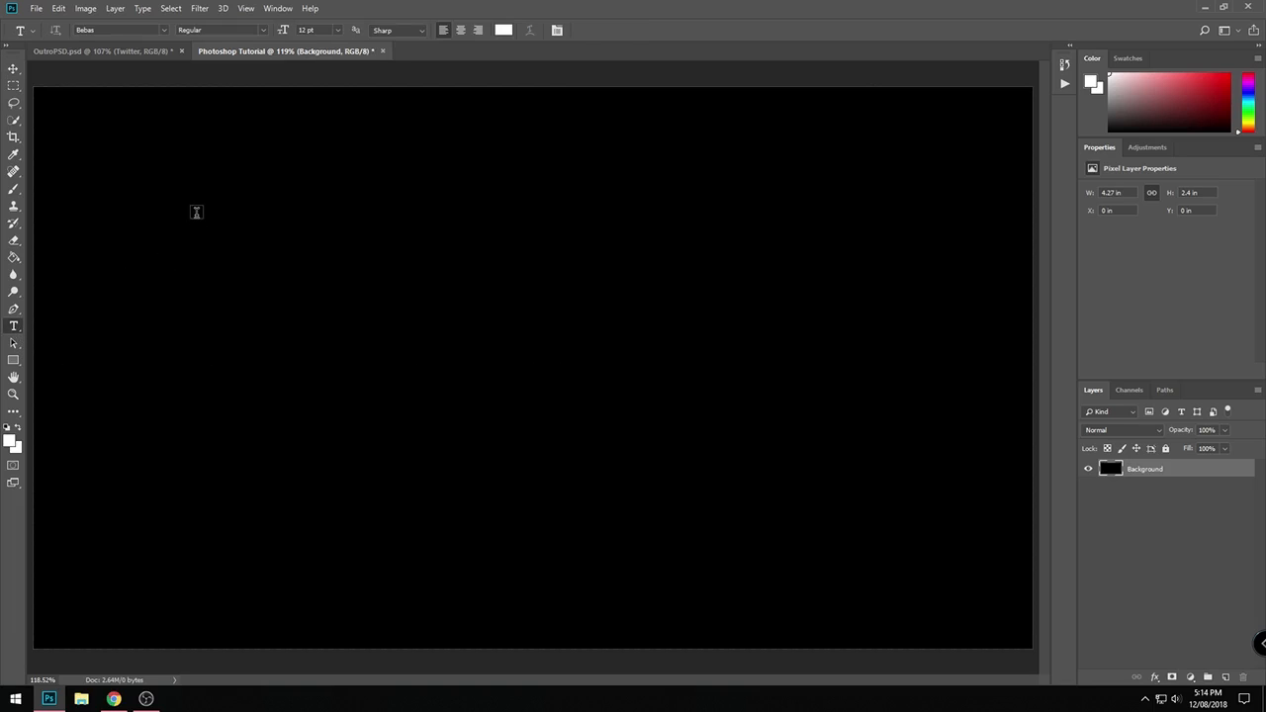
pyautogui.click(196, 210)
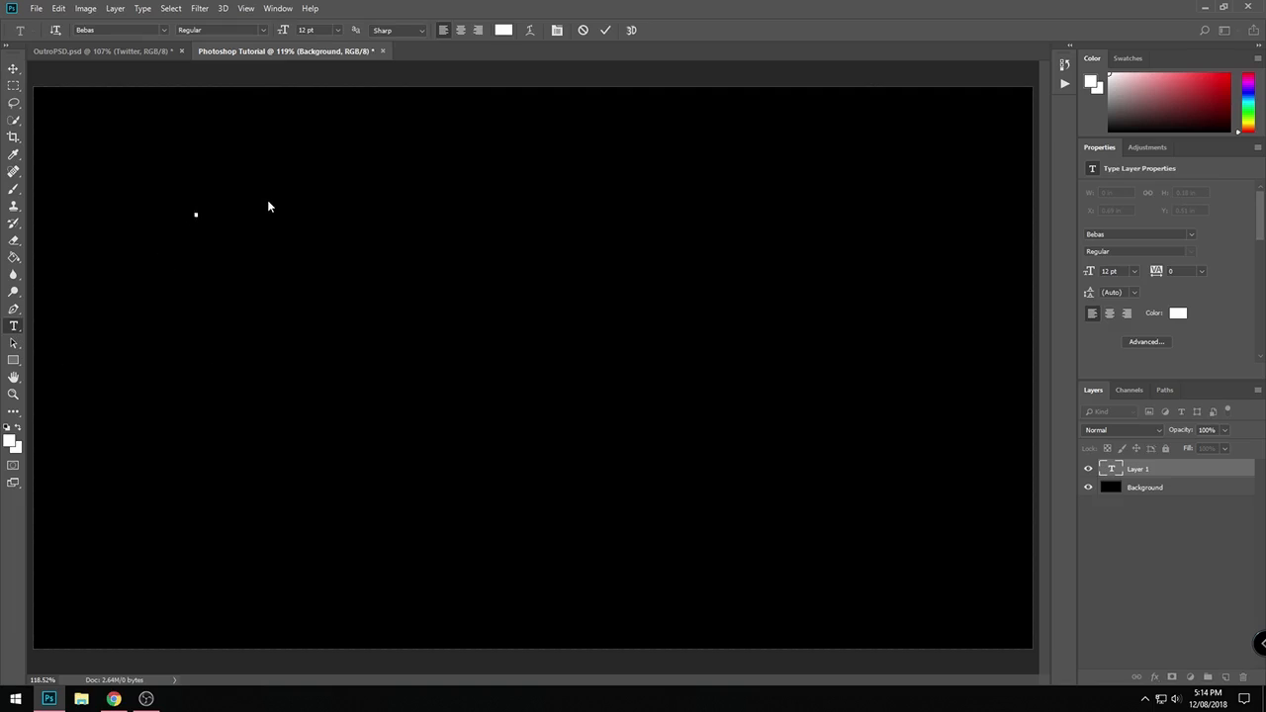
pyautogui.write('TECHMEUP')
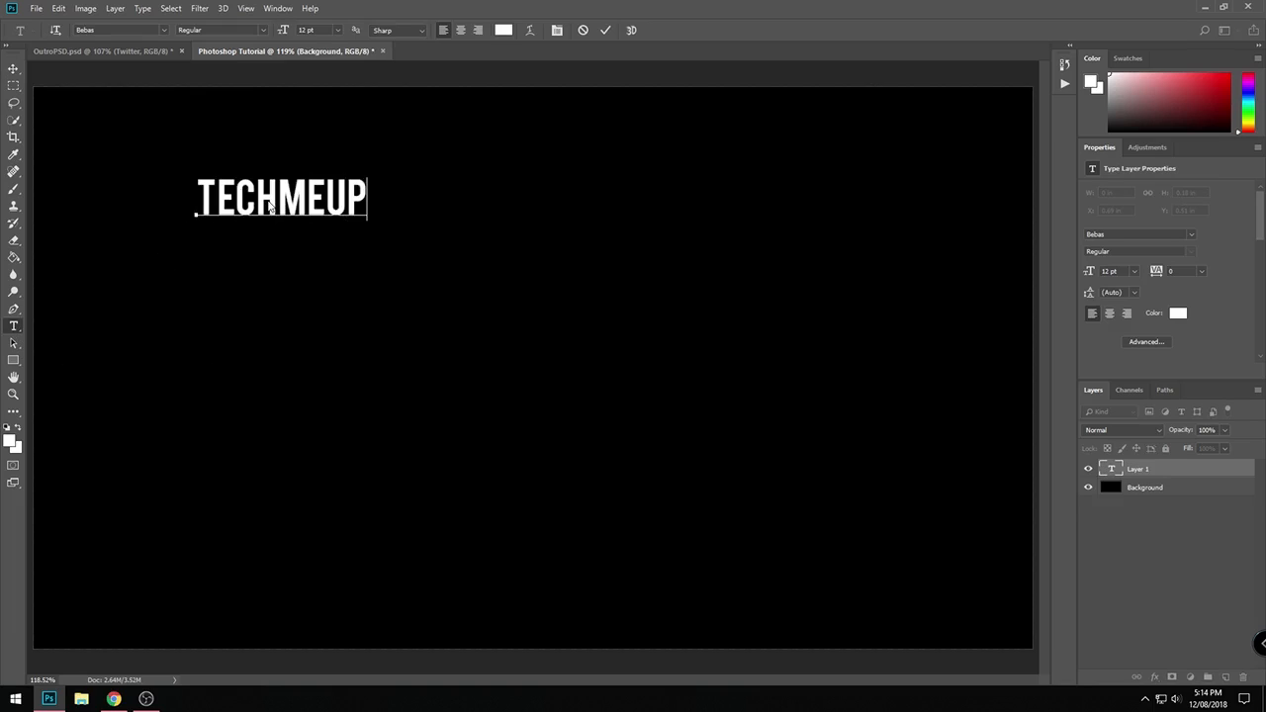
pyautogui.hotkey('ctrl', 'Return')
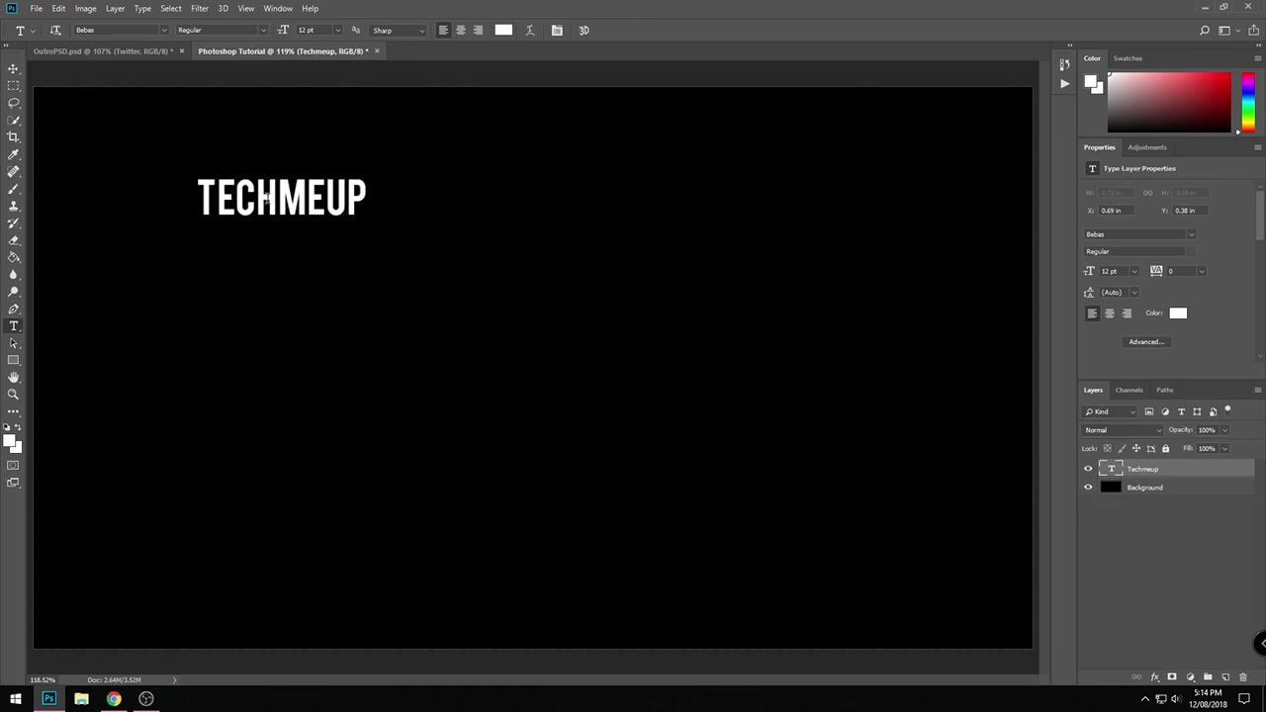
# - Enlarge the TECHMEUP text proportionally to about 31.67 pt and centre it horizontally near the canvas's upper edge
pyautogui.hotkey('ctrl', 't')
pyautogui.moveTo(373, 215); pyautogui.dragTo(707, 356)
pyautogui.scroll(-2, 633, 366)
pyautogui.moveTo(535, 303); pyautogui.dragTo(594, 249)
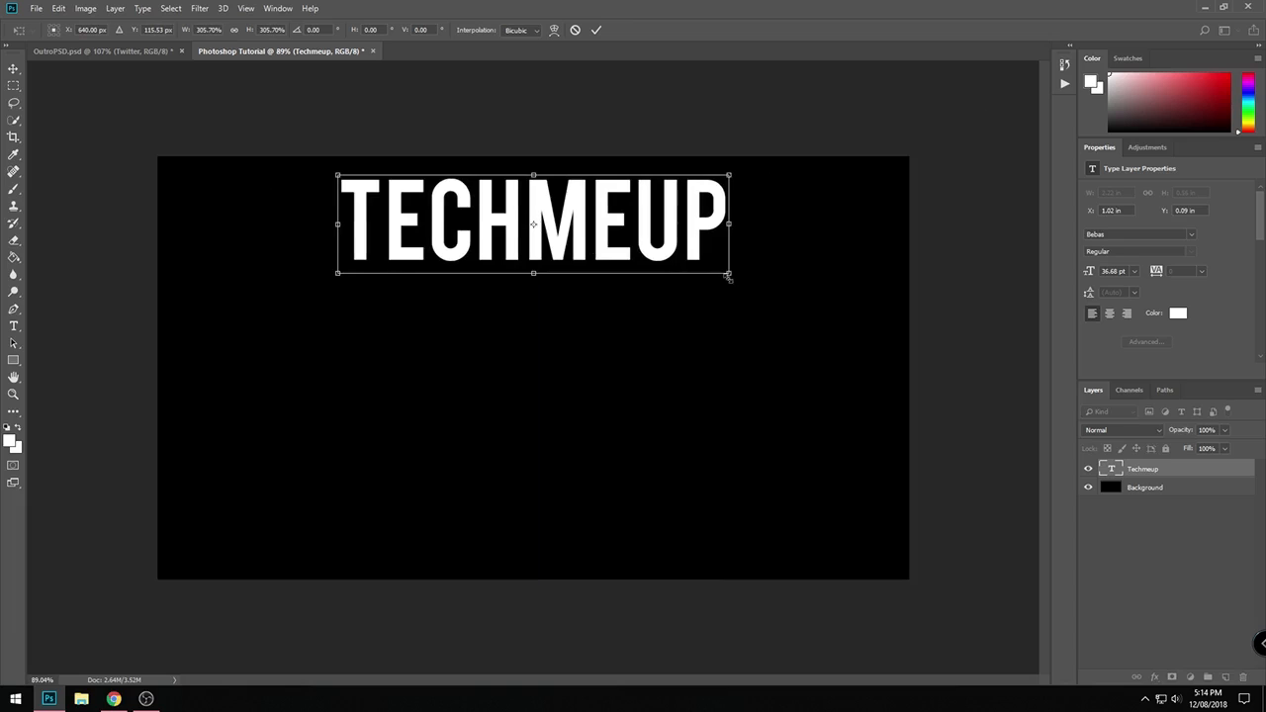
pyautogui.moveTo(729, 277); pyautogui.dragTo(643, 243)
pyautogui.press('Return')
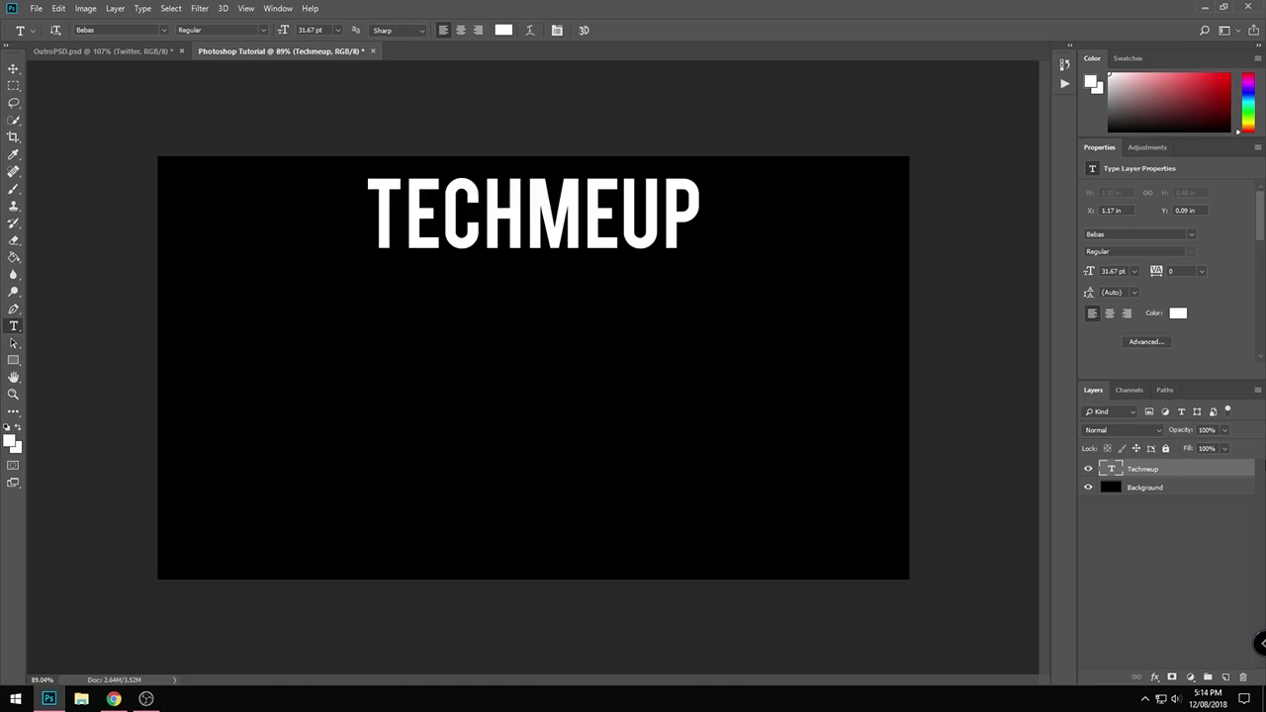
# - Add a Stroke layer effect in red (ff0000) to the Techmeup text layer
pyautogui.doubleClick(1243, 471)
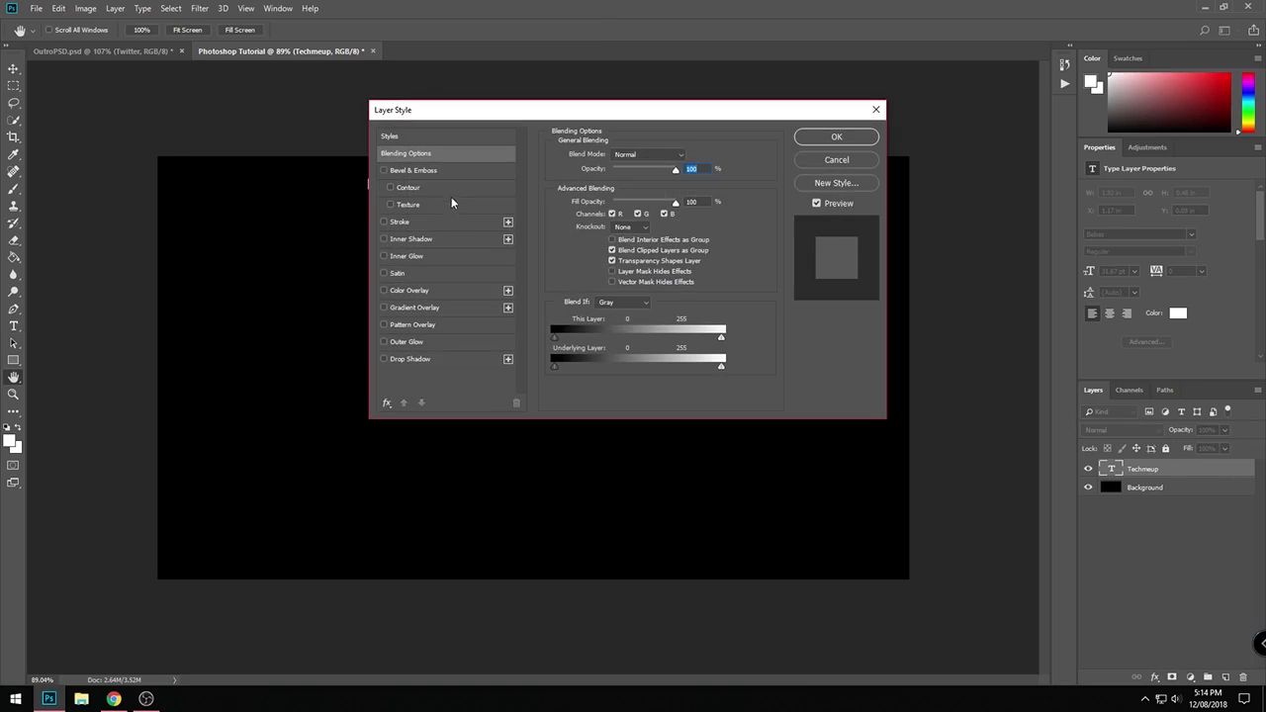
pyautogui.moveTo(505, 121); pyautogui.dragTo(854, 163)
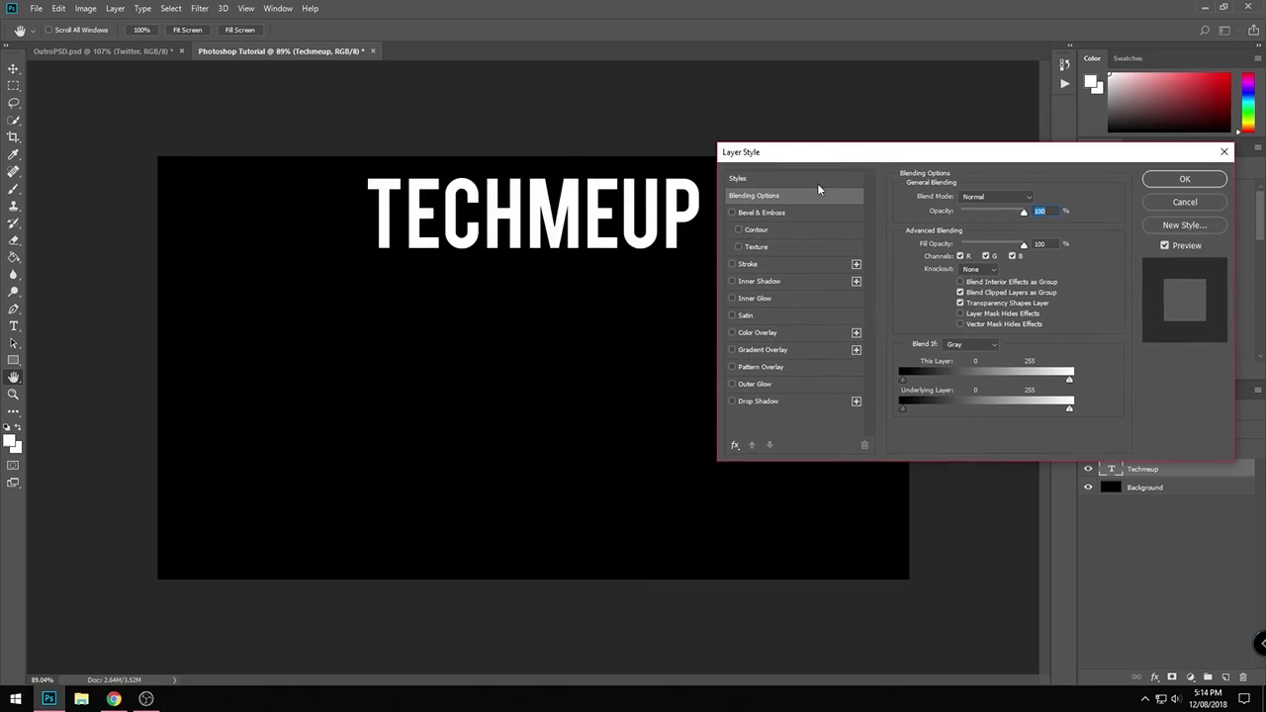
pyautogui.click(754, 264)
pyautogui.click(933, 294)
pyautogui.write('ff0000')
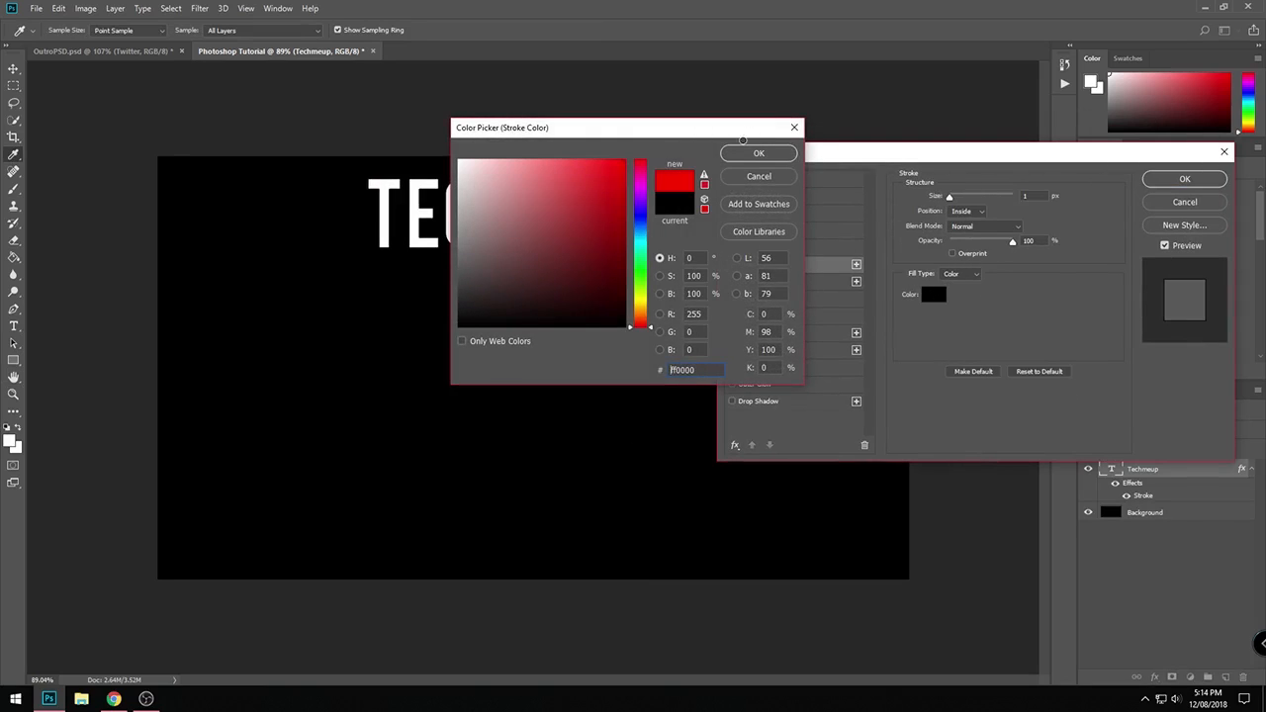
pyautogui.click(759, 154)
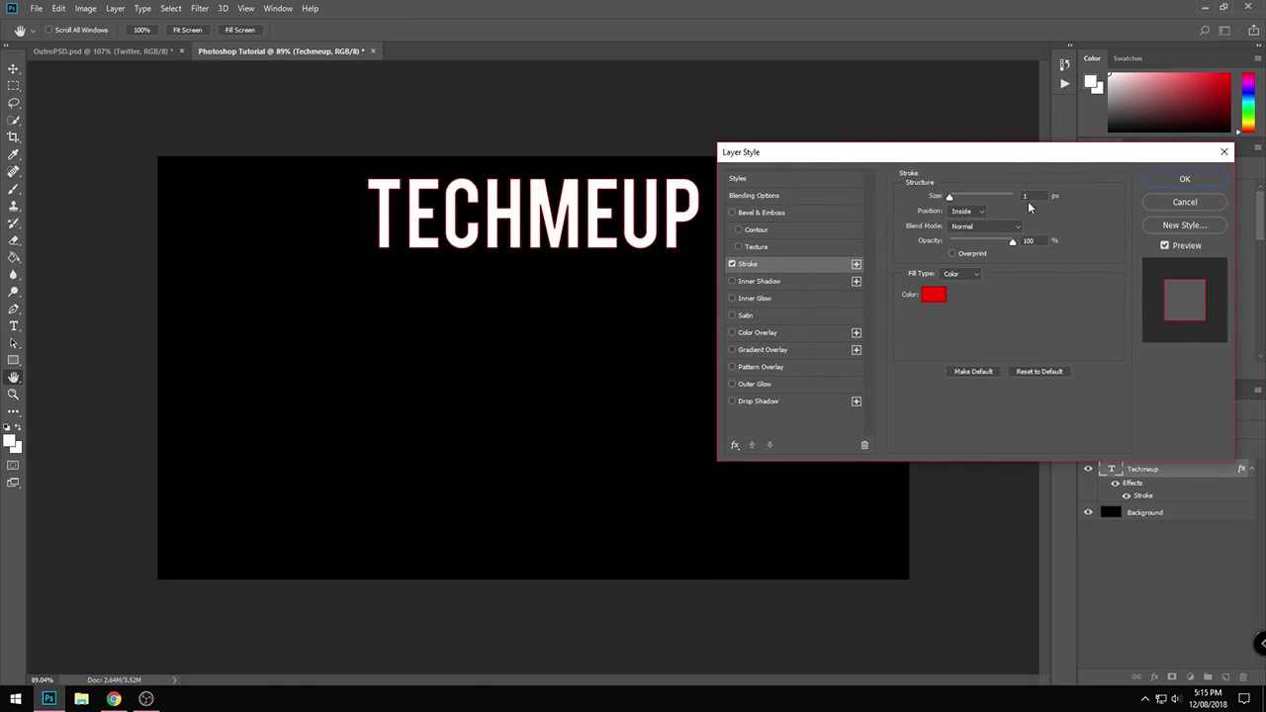
# - Set the text stroke's size to 3 px and apply the layer style
pyautogui.doubleClick(1032, 196)
pyautogui.write('4')
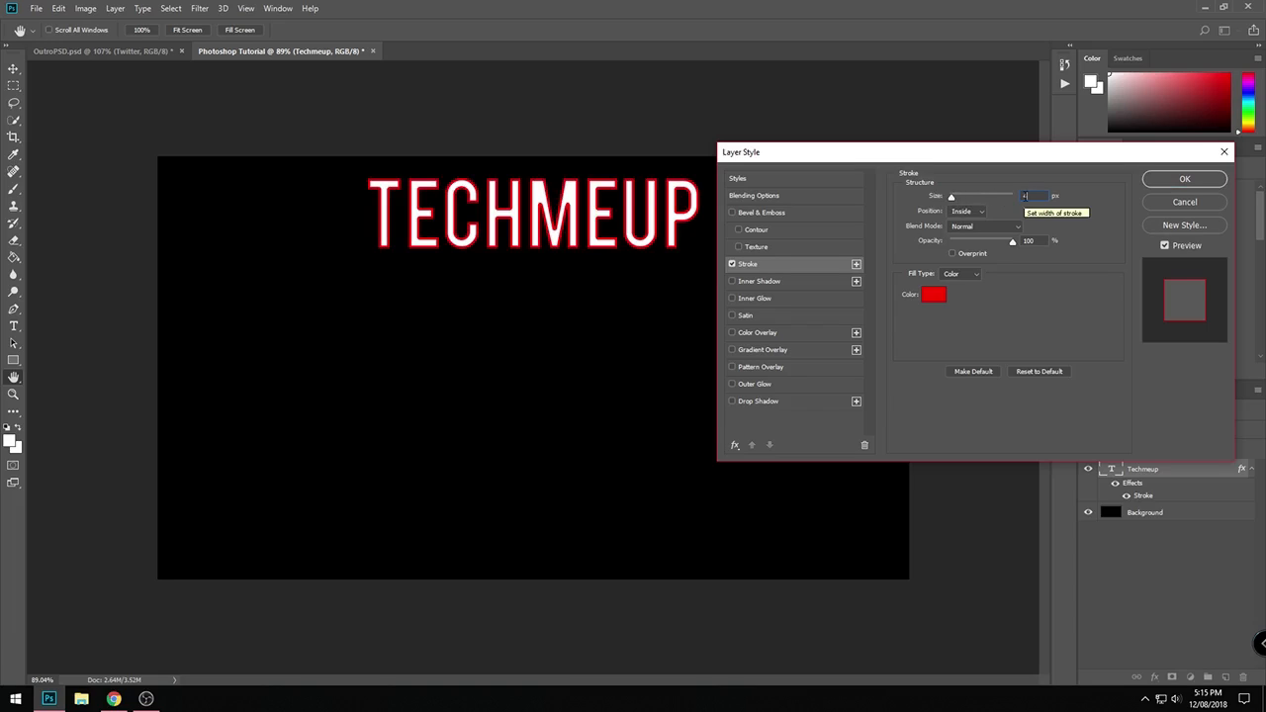
pyautogui.press('BackSpace')
pyautogui.write('3')
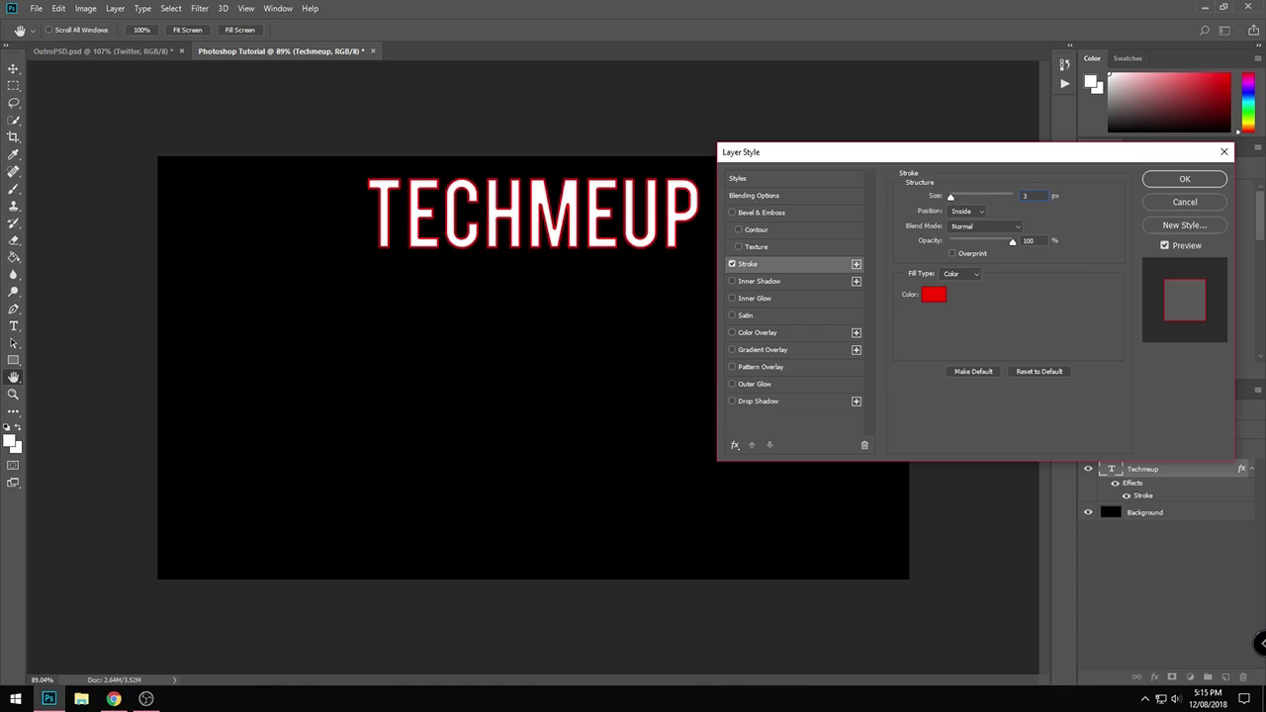
pyautogui.press('Return')
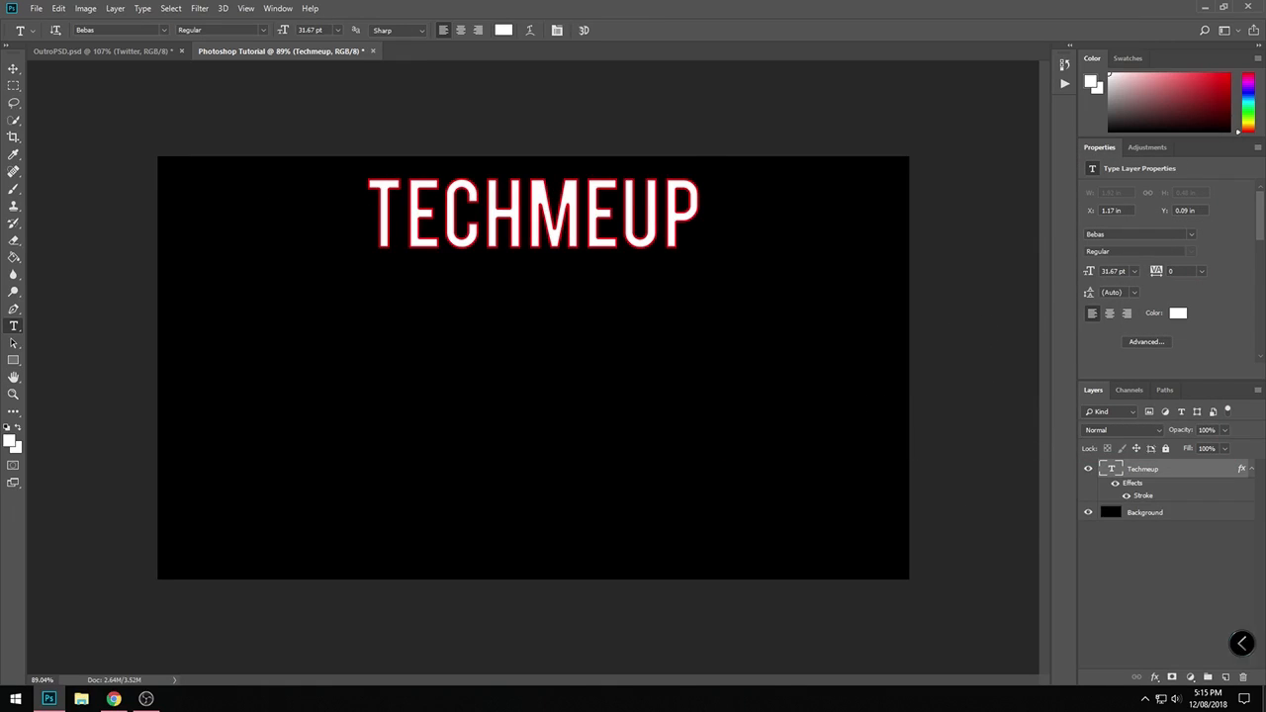
# - Place the instagram-logo-black-transparent image from the desktop and shrink it to about 3% beside the TECHMEUP text
pyautogui.press('super+d')
pyautogui.moveTo(622, 421); pyautogui.dragTo(575, 490)
pyautogui.moveTo(575, 490); pyautogui.dragTo(544, 364)
pyautogui.hotkey('alt', 'Tab')
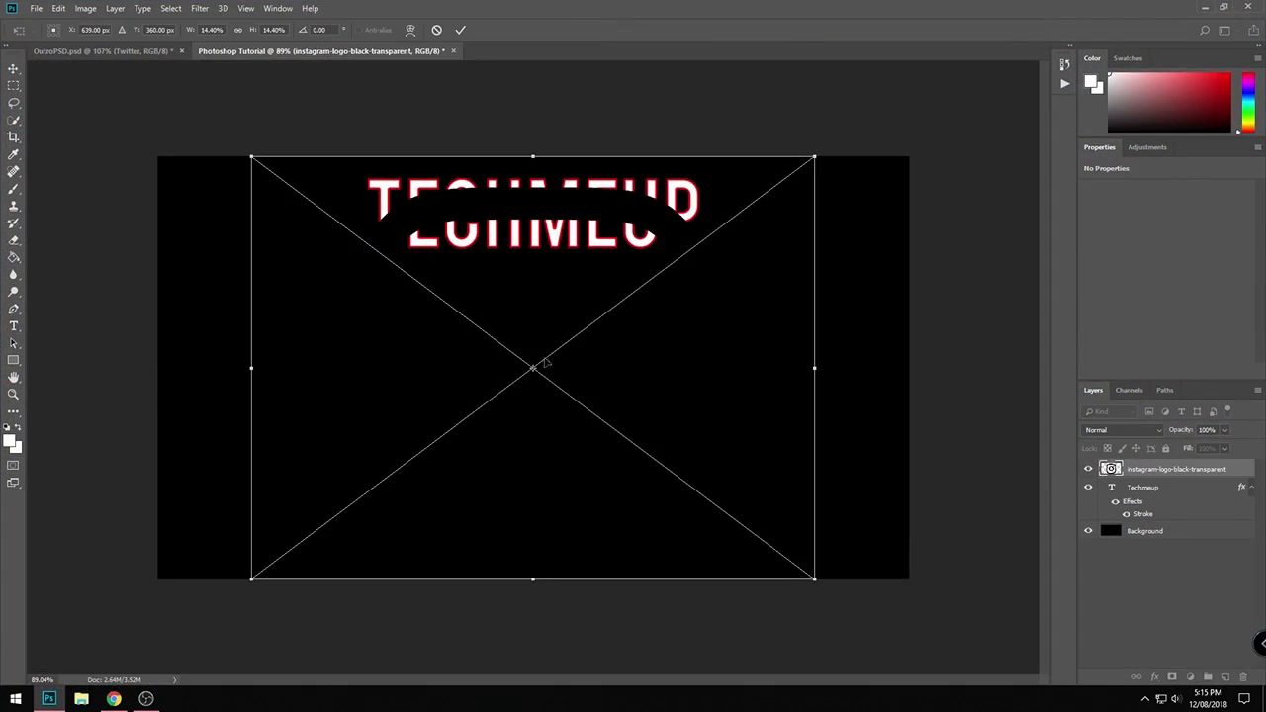
pyautogui.moveTo(814, 579); pyautogui.dragTo(386, 241)
pyautogui.press('Return')
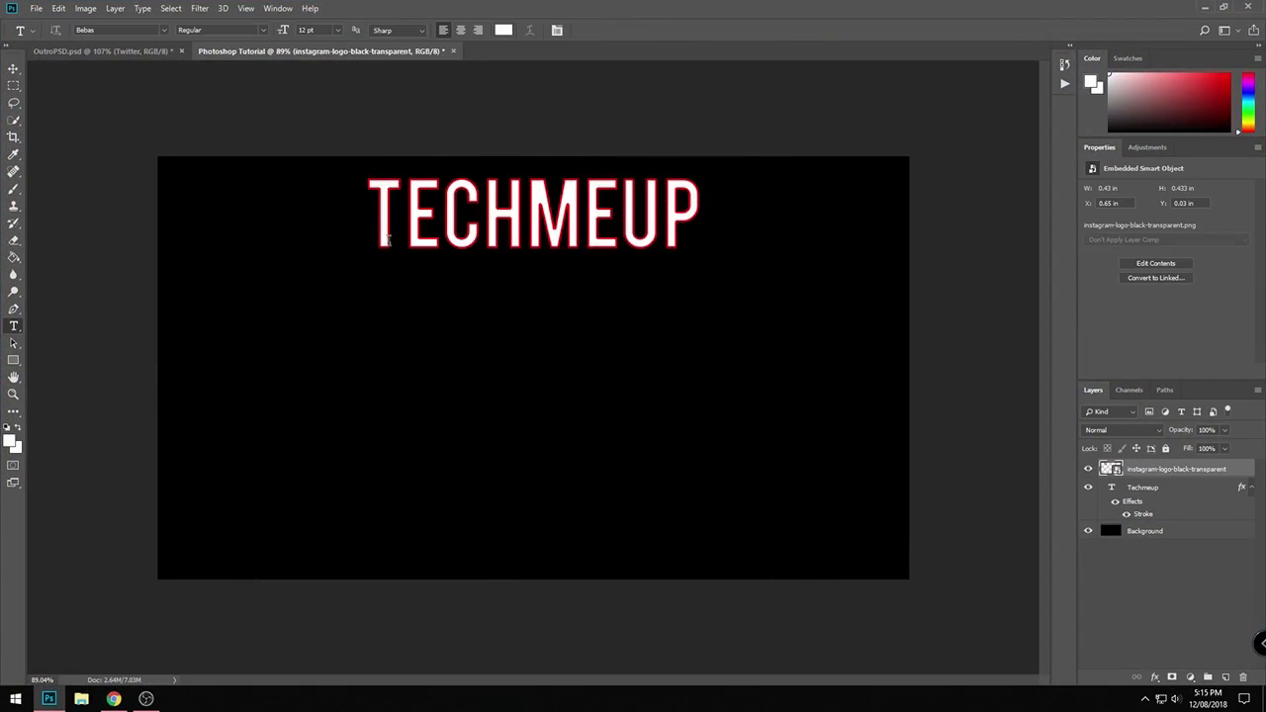
# - Rename the placed Instagram image layer as Instagram LOGO
pyautogui.doubleClick(1208, 469)
pyautogui.press('BackSpace')
pyautogui.write('Instagram LOGO')
pyautogui.press('Return')
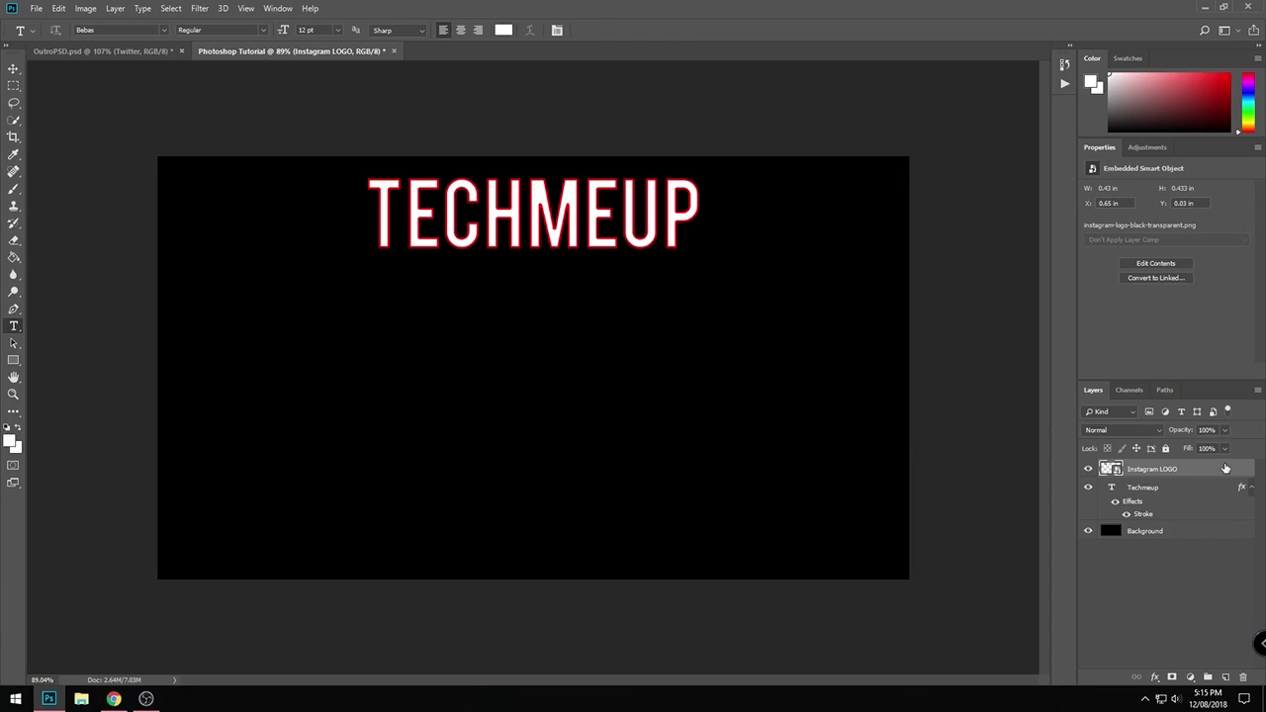
# - Apply a red 3 px inside Stroke effect to the Instagram LOGO layer
pyautogui.doubleClick(1226, 468)
pyautogui.click(754, 263)
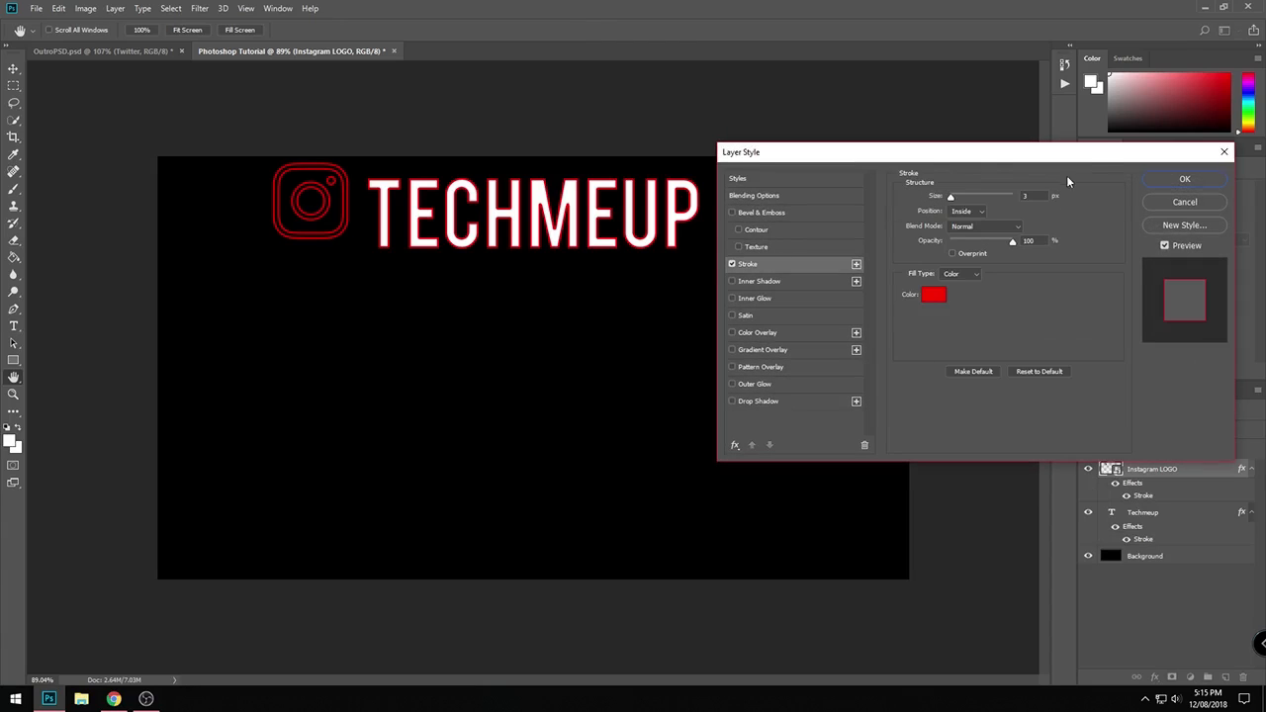
pyautogui.click(1184, 179)
# - Scale the Instagram logo down to about 1.32% and move it to the canvas's left edge, level with the text
pyautogui.hotkey('ctrl', 't')
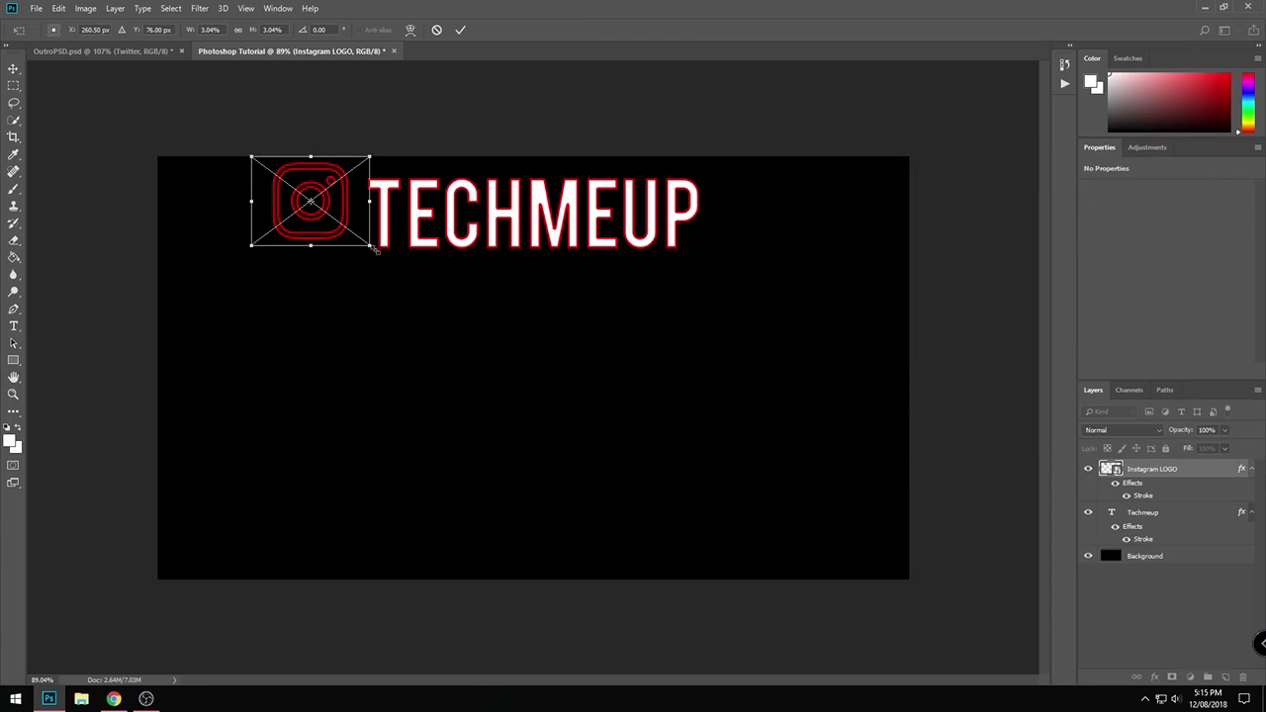
pyautogui.moveTo(364, 241); pyautogui.dragTo(205, 223)
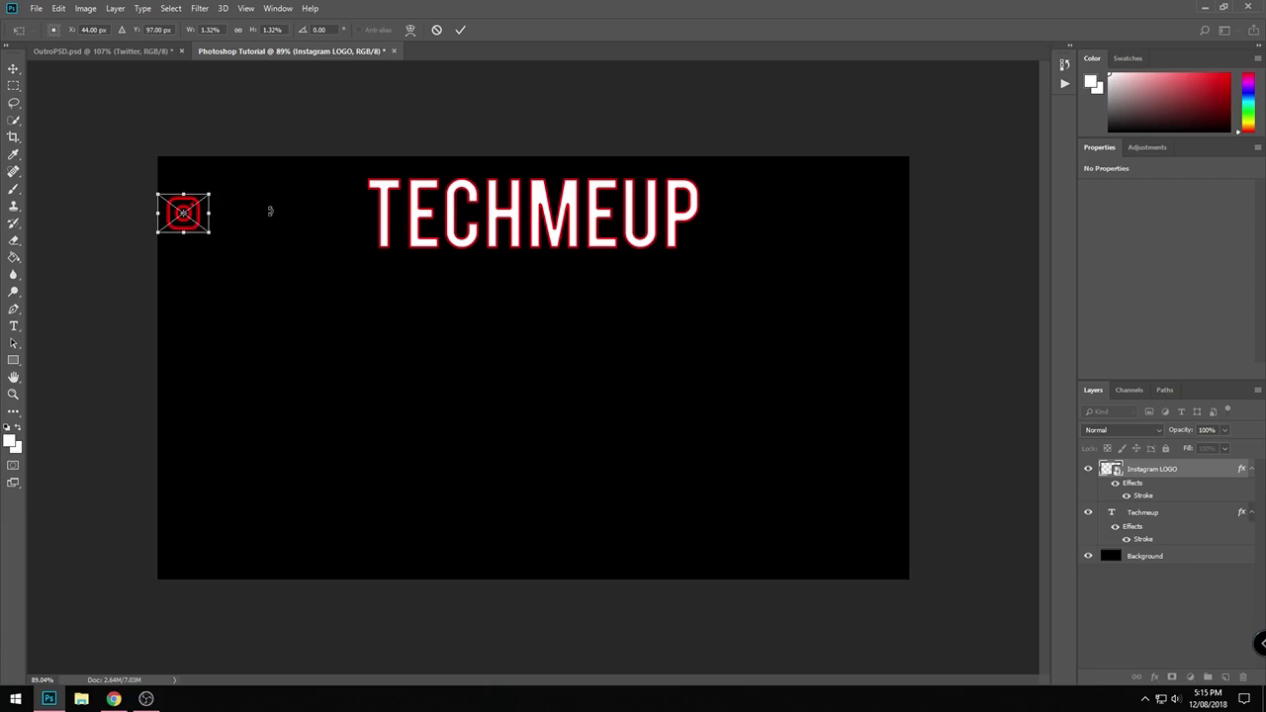
pyautogui.press('Return')
pyautogui.press('t')
# - Place the Twitter bird image from the desktop into the Photoshop document
pyautogui.hotkey('alt', 'Tab')
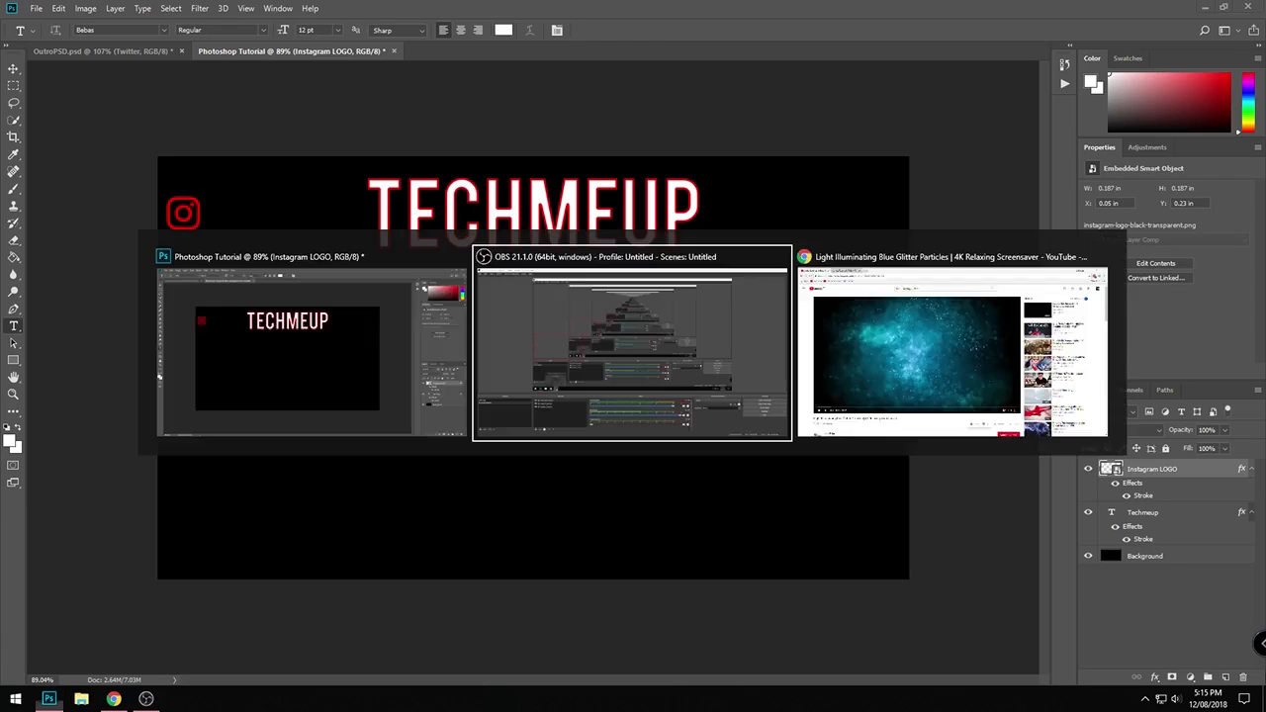
pyautogui.press('super+d')
pyautogui.moveTo(626, 487); pyautogui.dragTo(468, 339)
pyautogui.hotkey('alt', 'Tab')
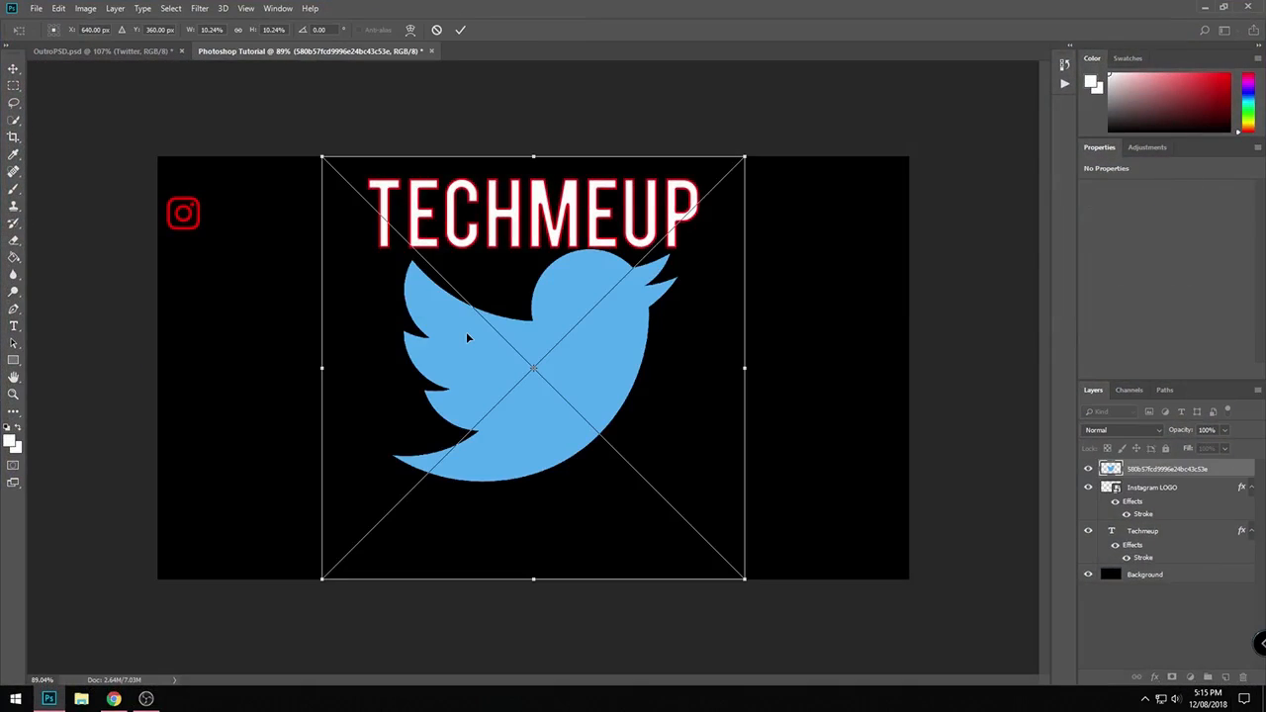
# - Shrink the Twitter bird to about 1.38% and move it to the canvas's right edge, level with the Instagram logo
pyautogui.moveTo(750, 586); pyautogui.dragTo(375, 218)
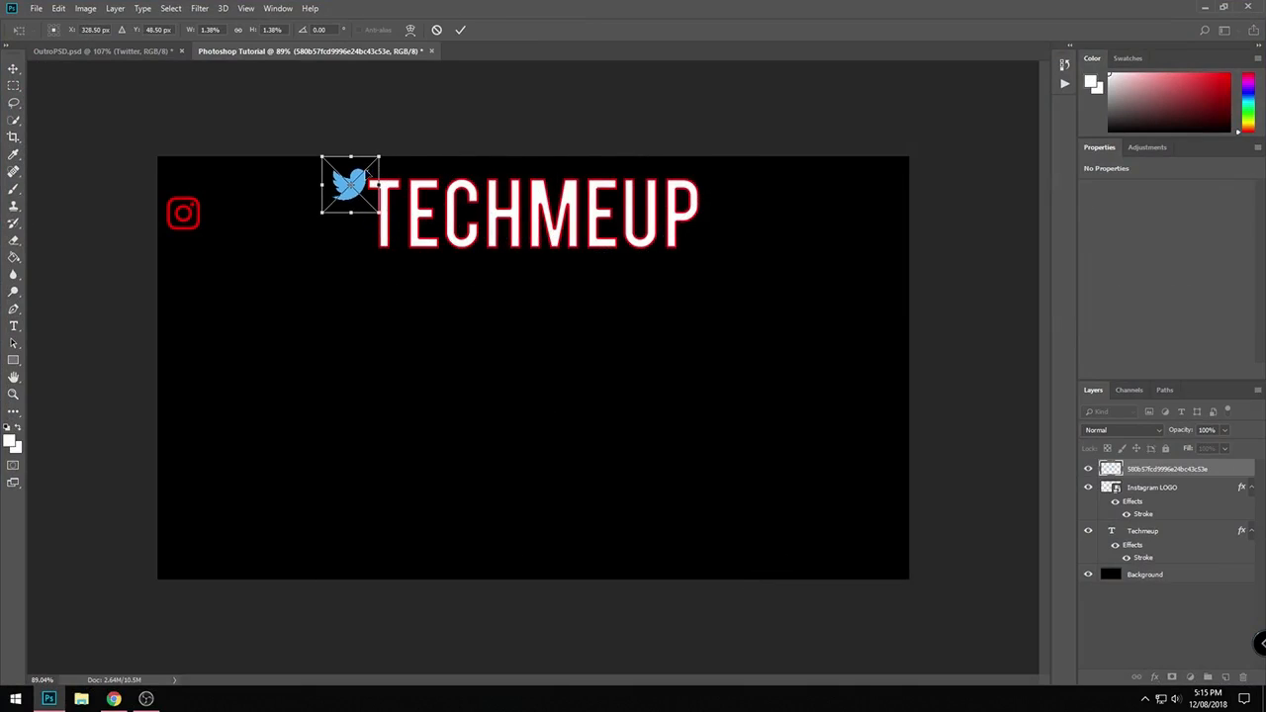
pyautogui.moveTo(368, 176); pyautogui.dragTo(897, 215)
pyautogui.press('Return')
pyautogui.press('t')
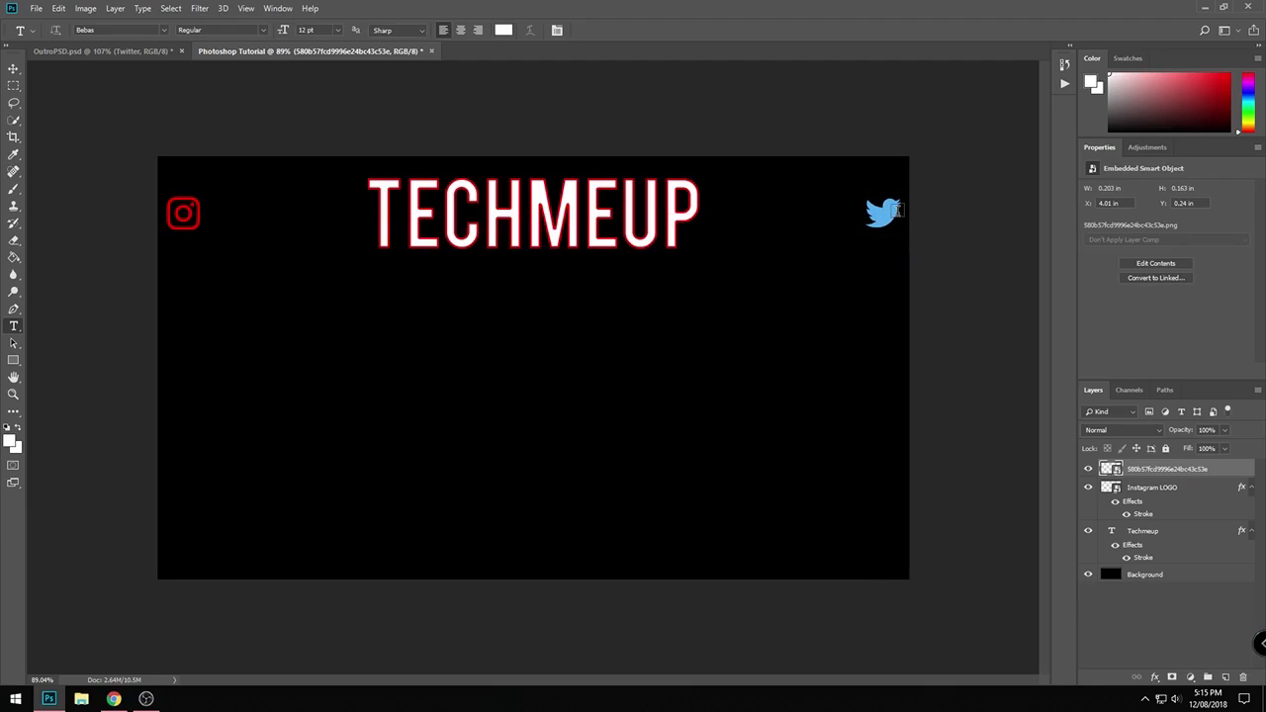
# - Rename the placed Twitter image layer as Twitter LOGO
pyautogui.doubleClick(1179, 469)
pyautogui.write('Twitter LOGO')
pyautogui.press('Return')
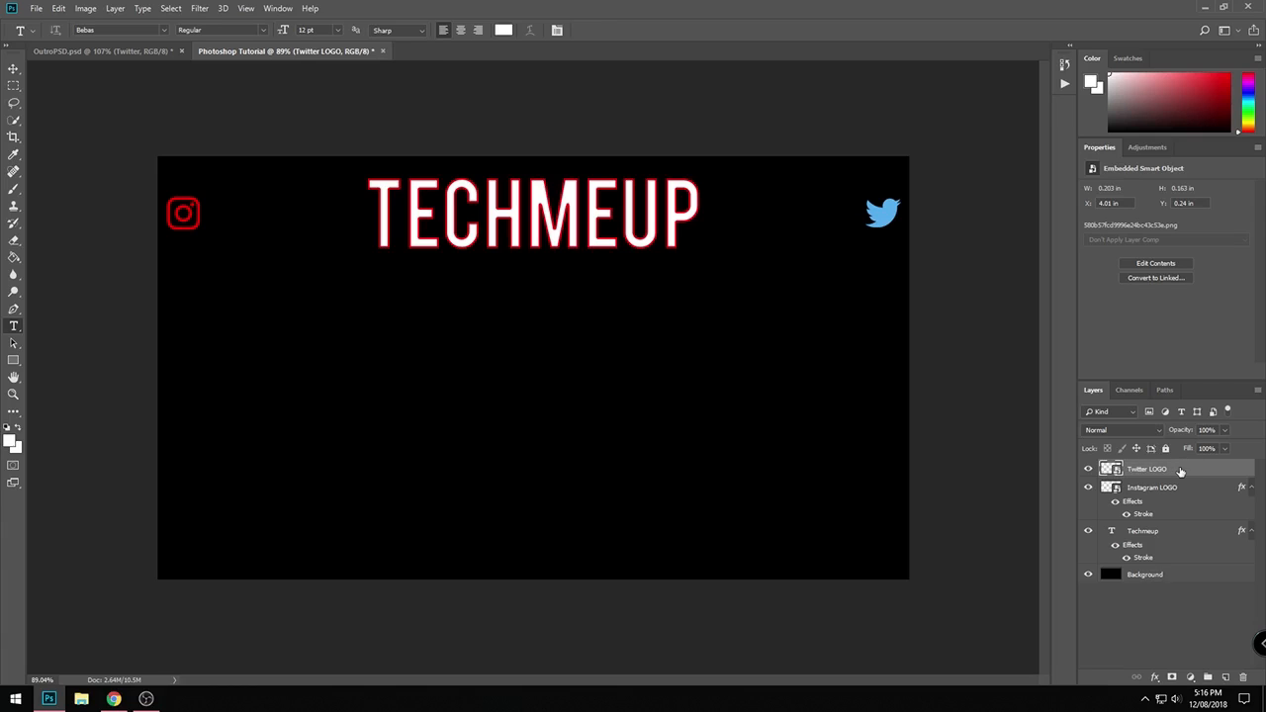
# - Apply a bright red Color Overlay at 100% opacity to the Twitter LOGO layer
pyautogui.doubleClick(1174, 474)
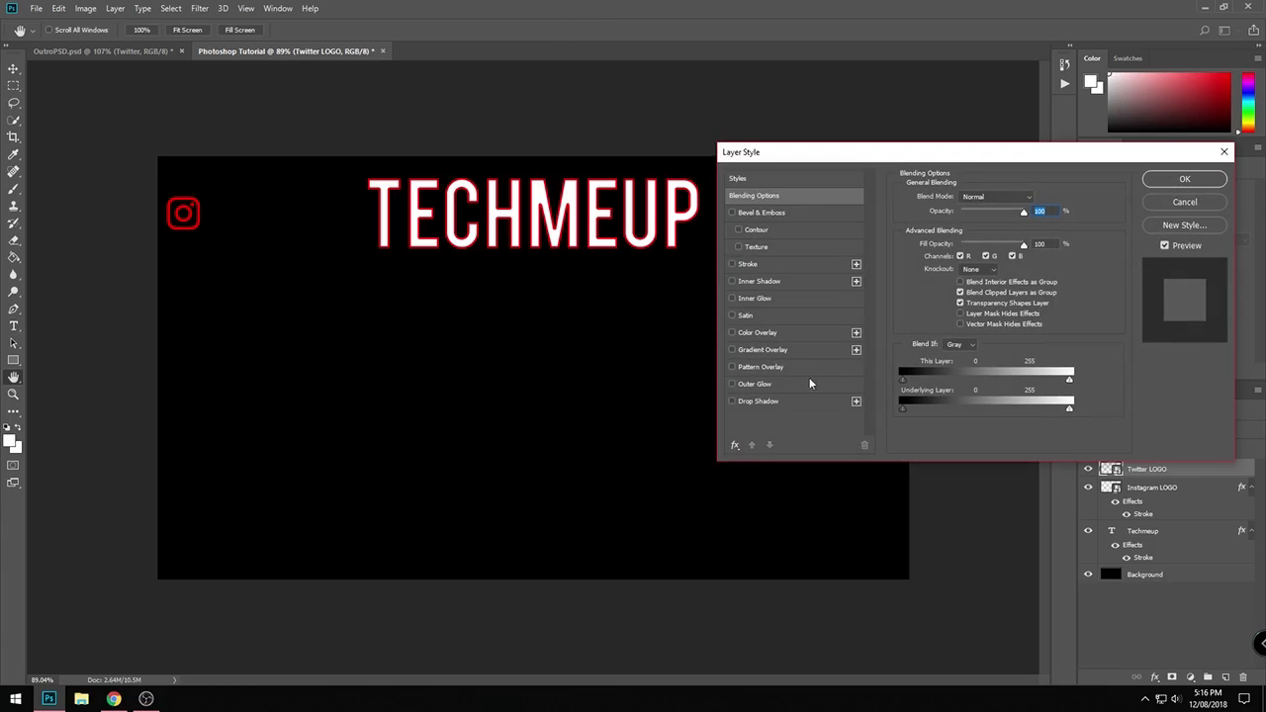
pyautogui.click(760, 333)
pyautogui.moveTo(910, 149); pyautogui.dragTo(458, 253)
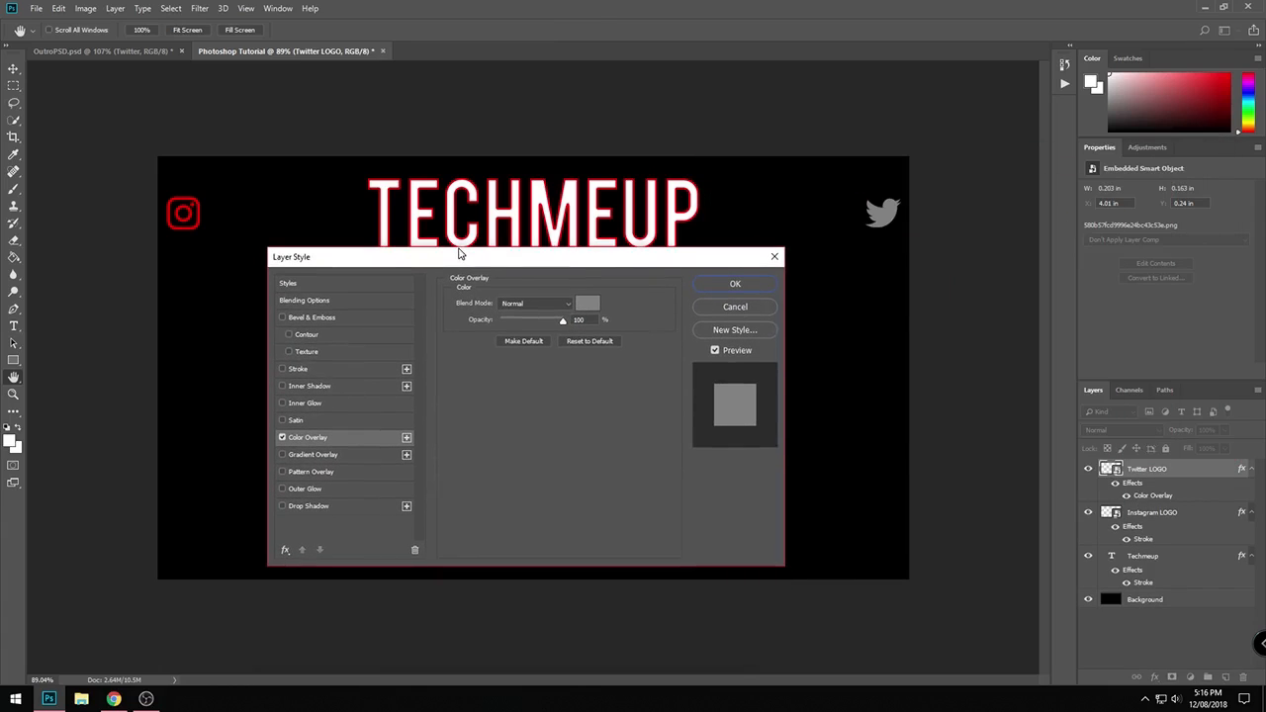
pyautogui.click(594, 304)
pyautogui.moveTo(574, 313); pyautogui.dragTo(558, 259)
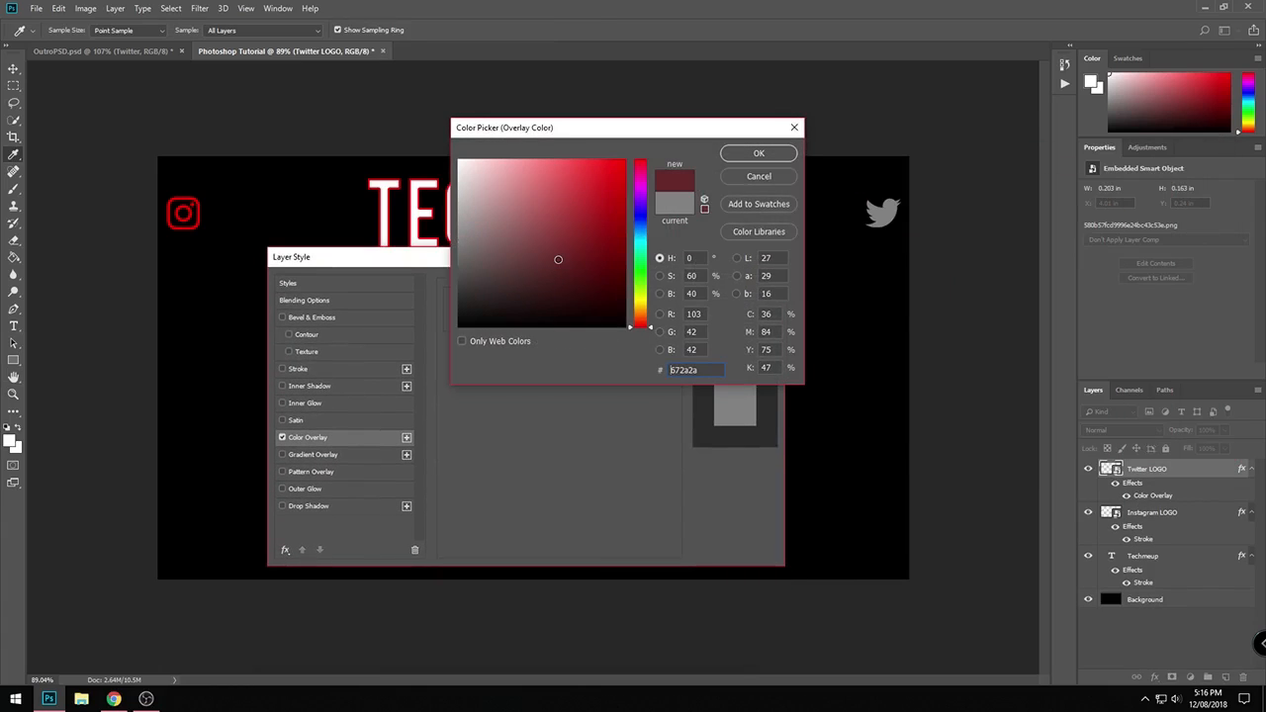
pyautogui.write('ffffff')
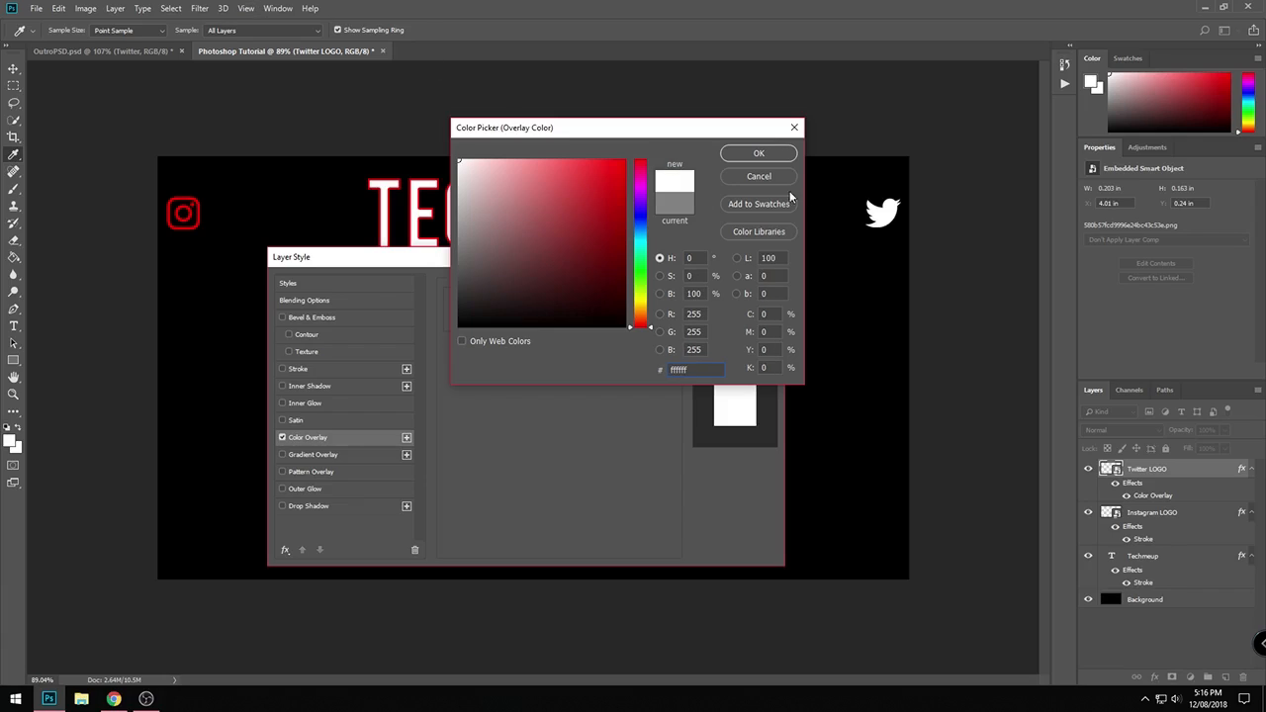
pyautogui.moveTo(547, 224); pyautogui.dragTo(625, 161)
pyautogui.click(753, 154)
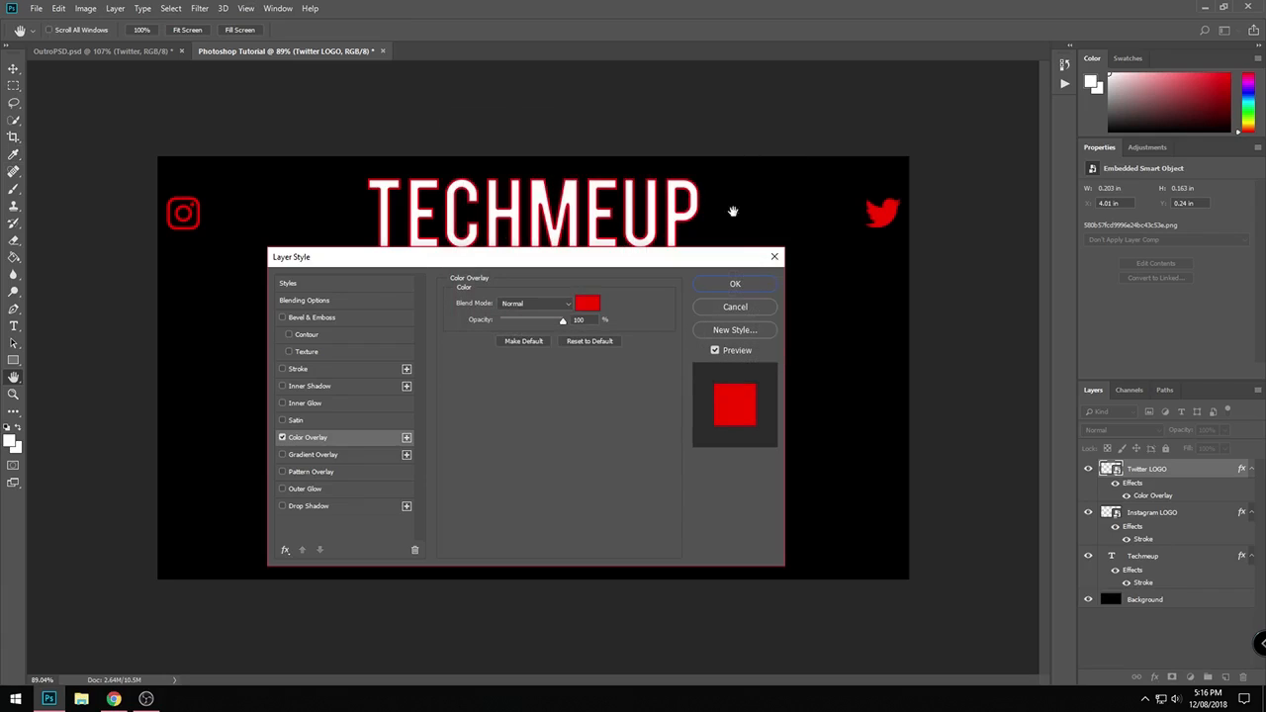
pyautogui.click(740, 285)
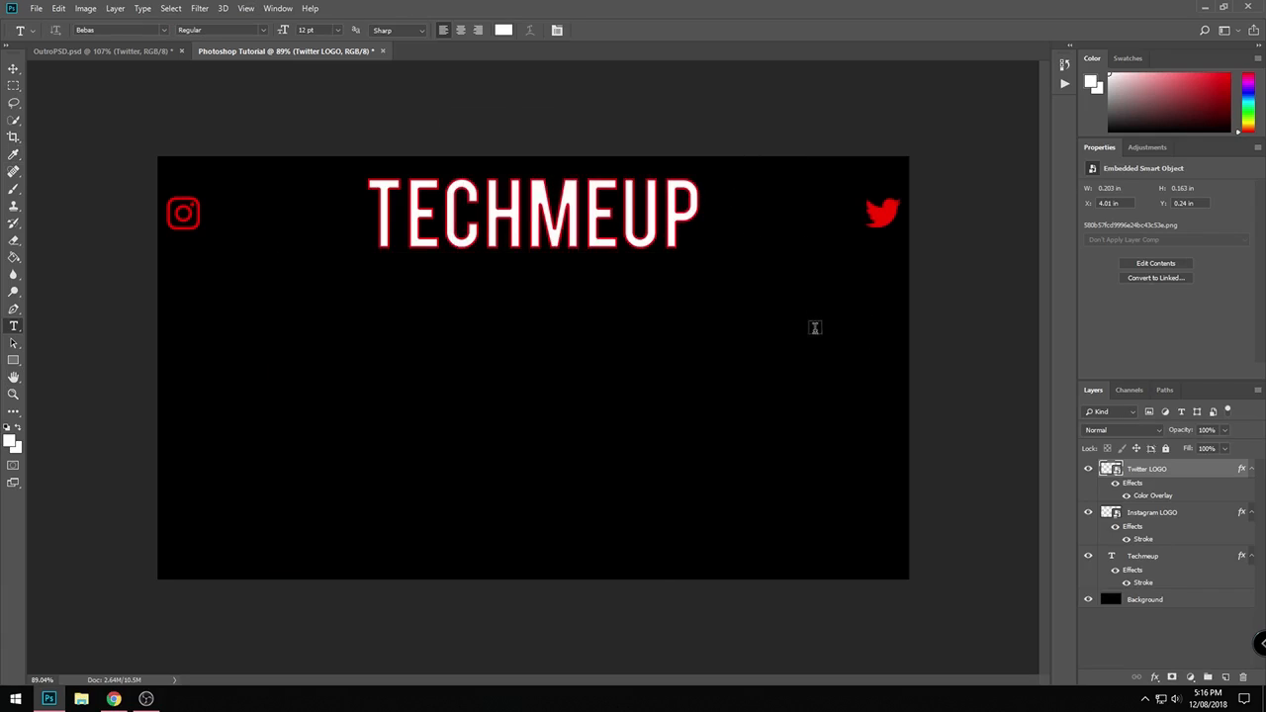
# - Add a white 12 pt Bebas text layer reading TECHMEUP_YT/ on the empty canvas area below the title
pyautogui.click(387, 378)
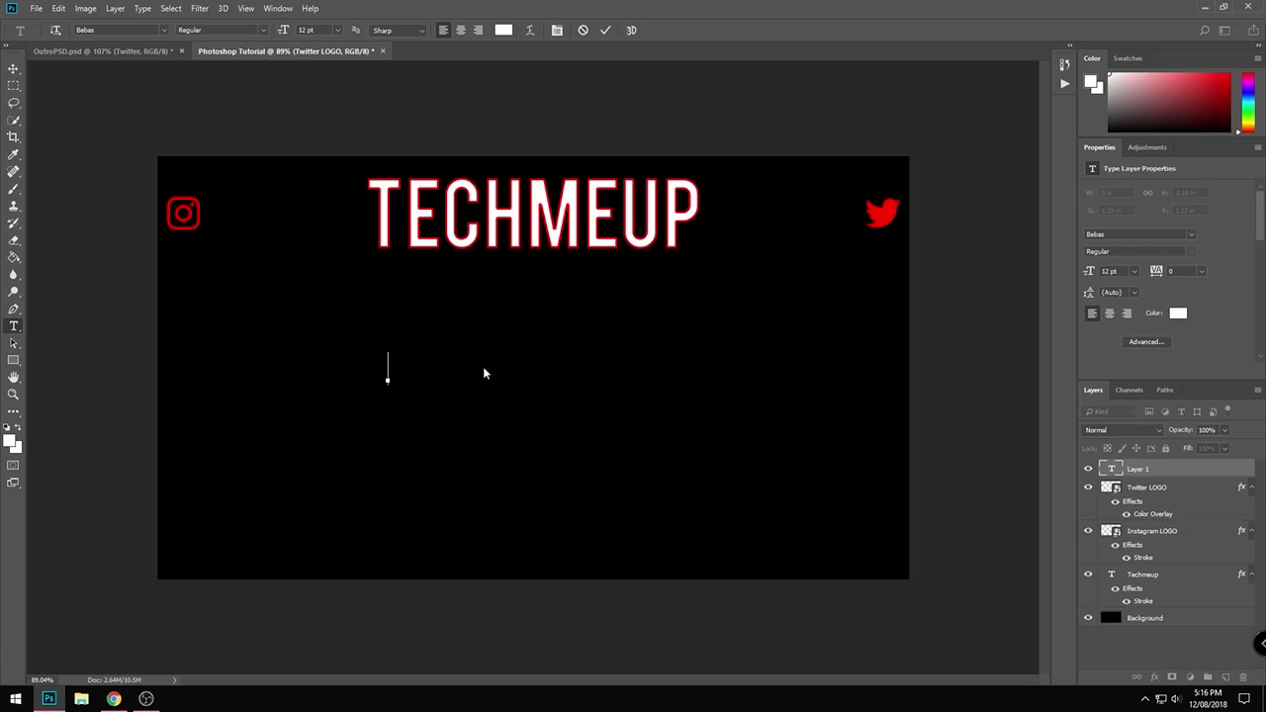
pyautogui.write('/')
pyautogui.press('Left')
pyautogui.write('TW')
pyautogui.press('BackSpace')
pyautogui.press('BackSpace')
pyautogui.write('TE')
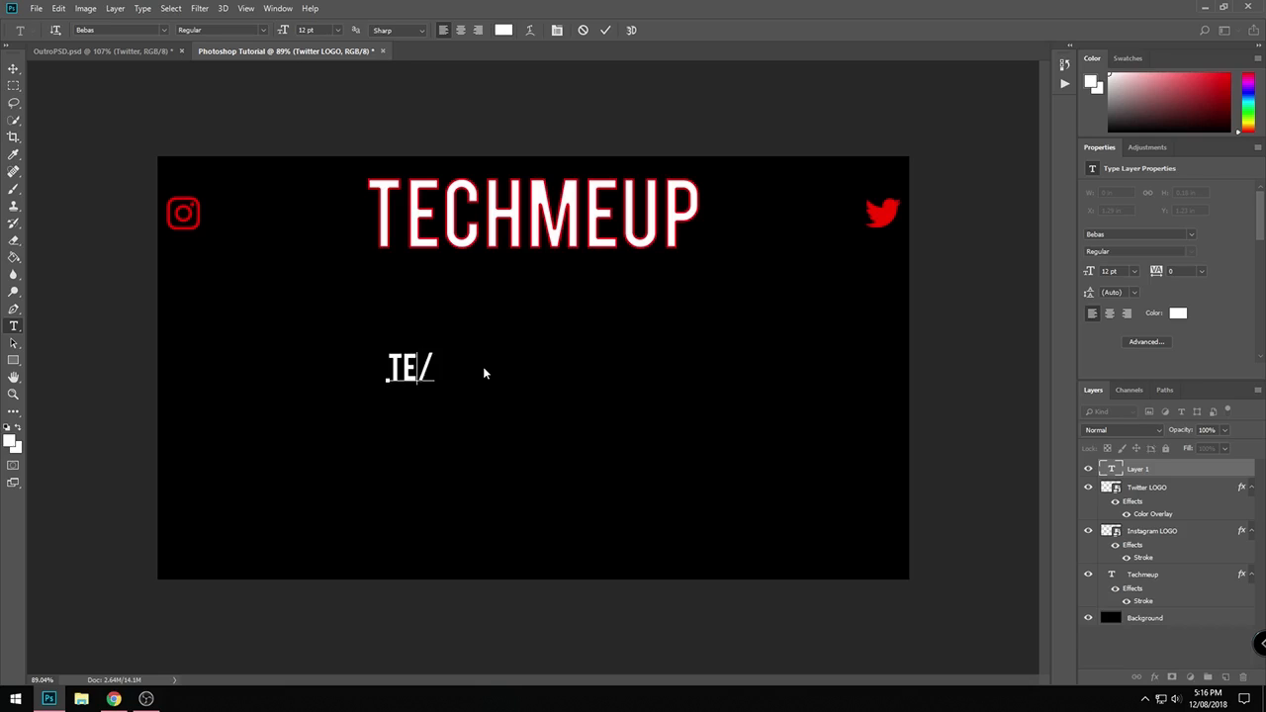
pyautogui.write('CHMEYP')
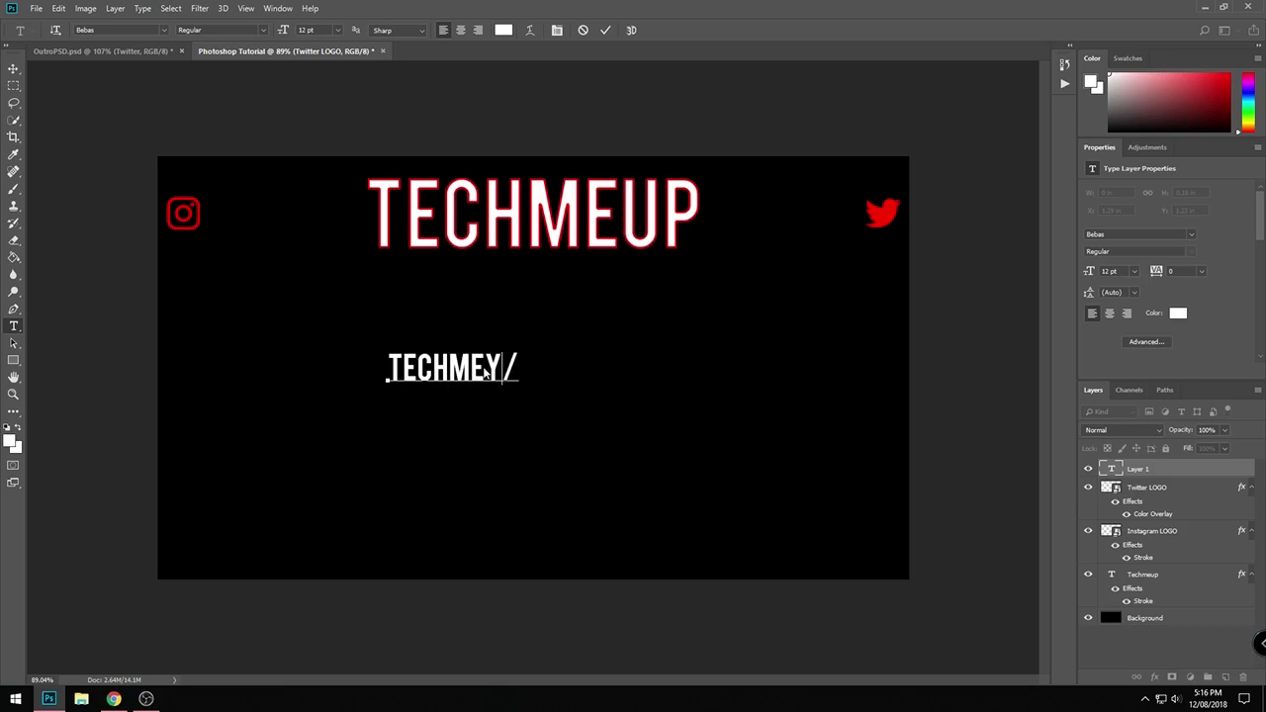
pyautogui.press('BackSpace')
pyautogui.press('BackSpace')
pyautogui.write('UP   ')
pyautogui.write('YT')
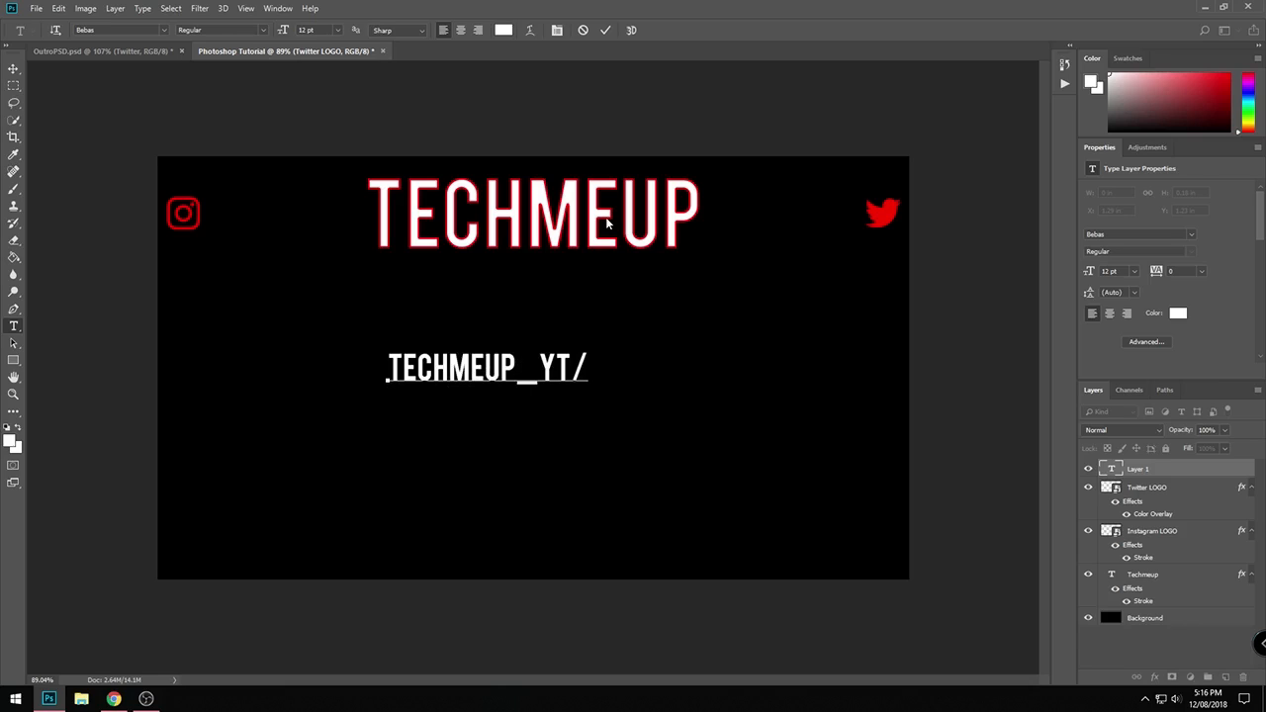
pyautogui.hotkey('ctrl', 'Return')
# - Scale the TECHMEUP_YT/ text down to about 7.39 pt and place it directly left of the Twitter bird
pyautogui.hotkey('ctrl', 't')
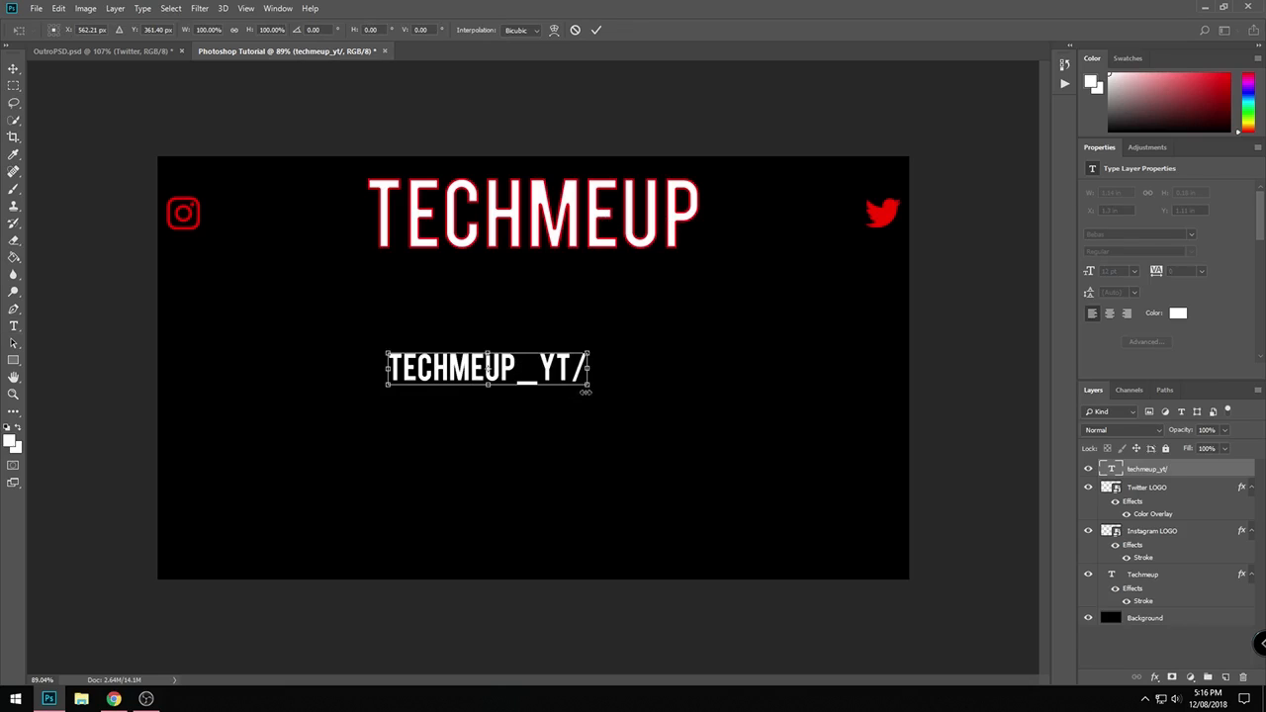
pyautogui.moveTo(586, 389); pyautogui.dragTo(846, 214)
pyautogui.press('Return')
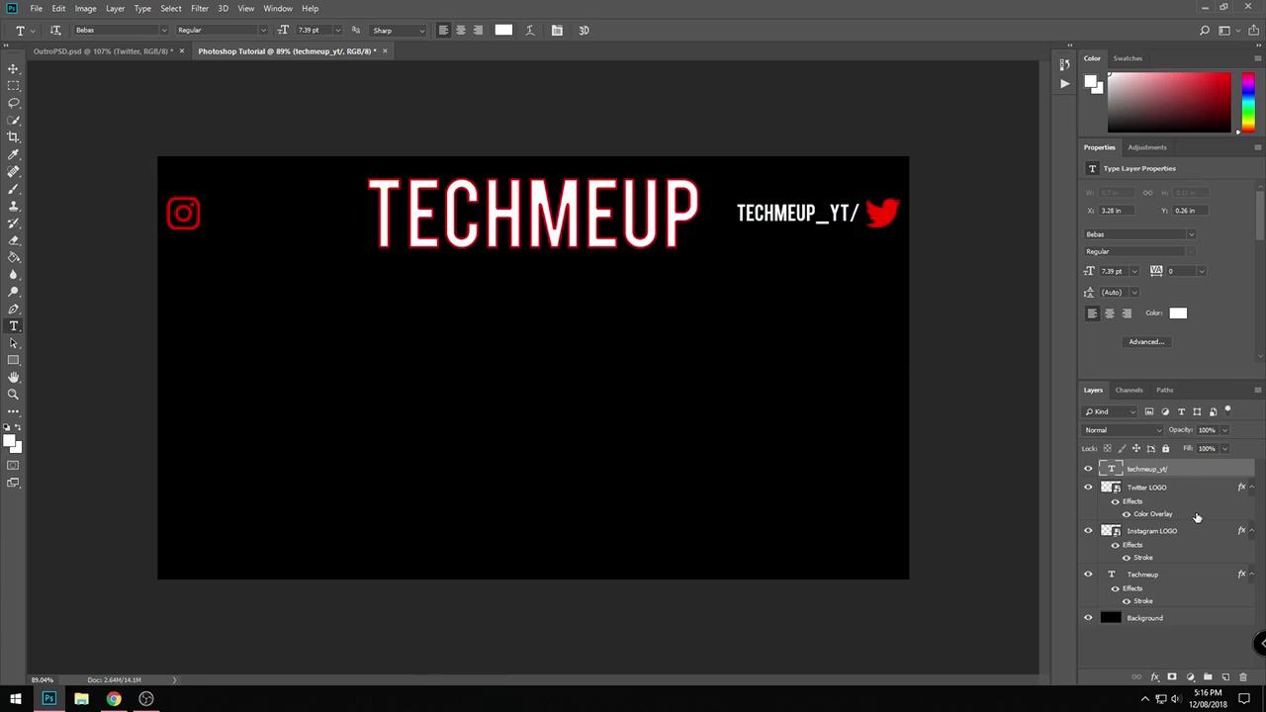
pyautogui.rightClick(1164, 576)
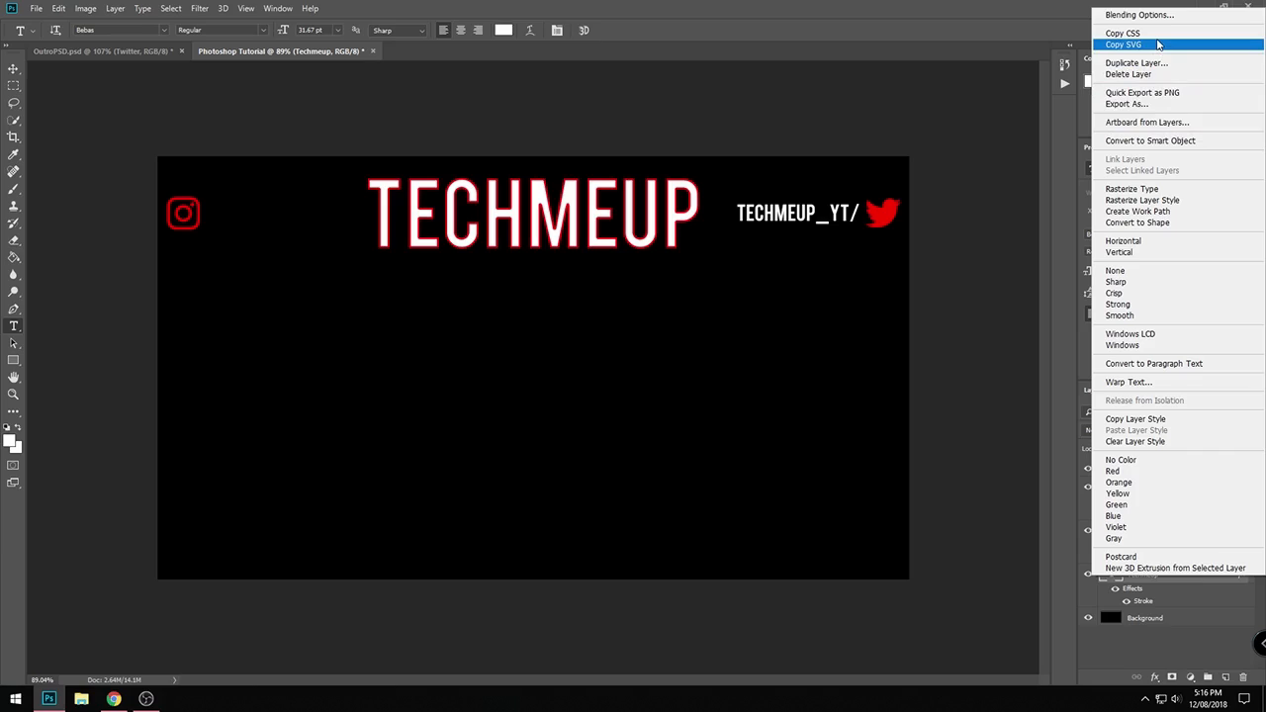
pyautogui.click(1159, 45)
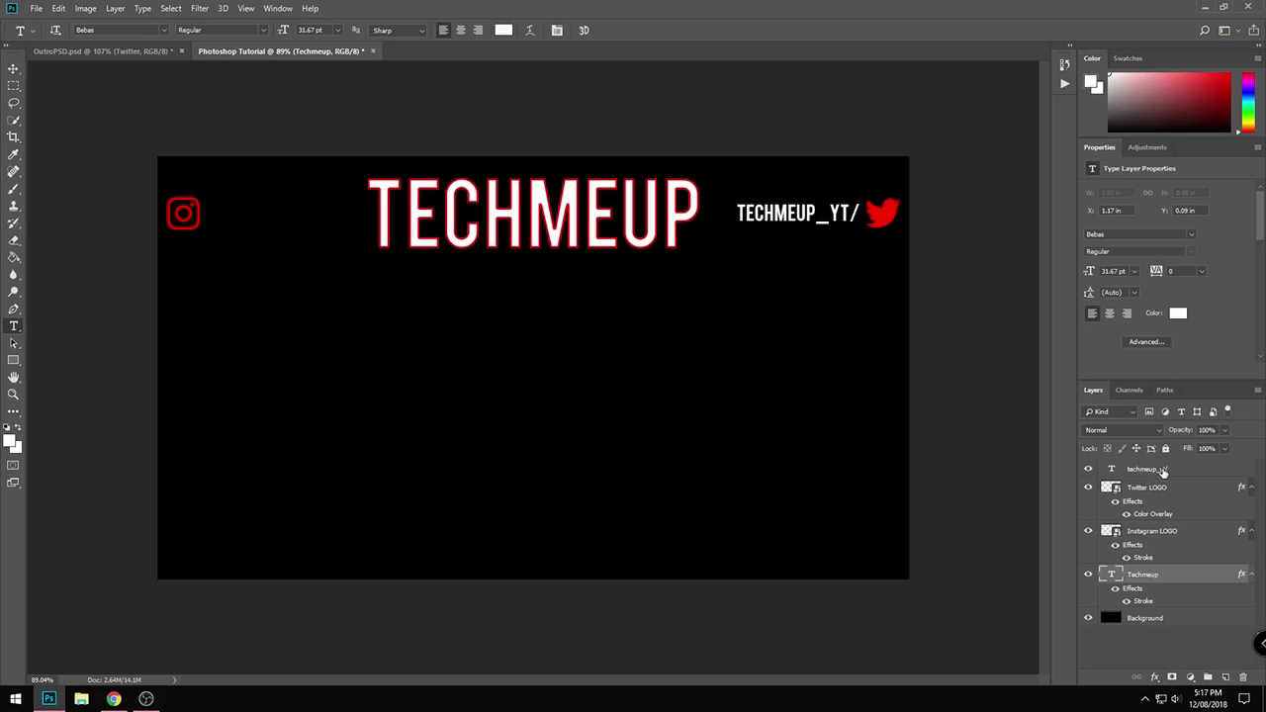
pyautogui.rightClick(1164, 472)
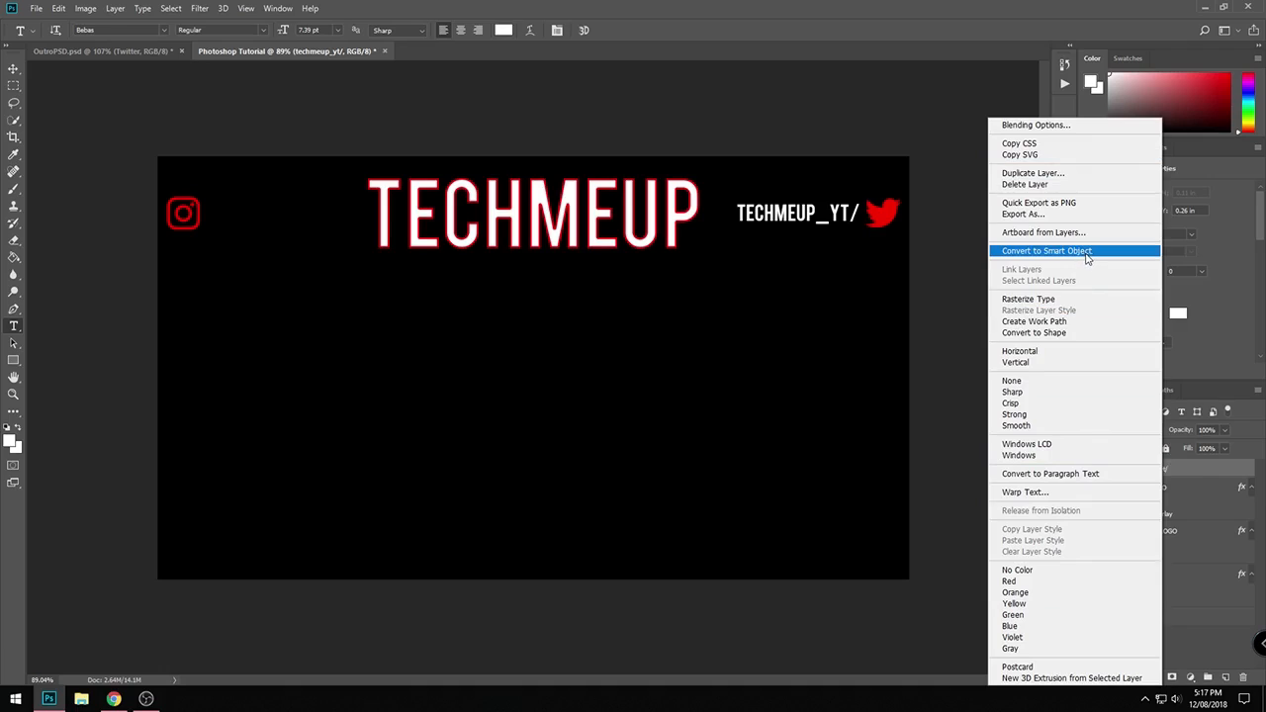
pyautogui.click(1219, 476)
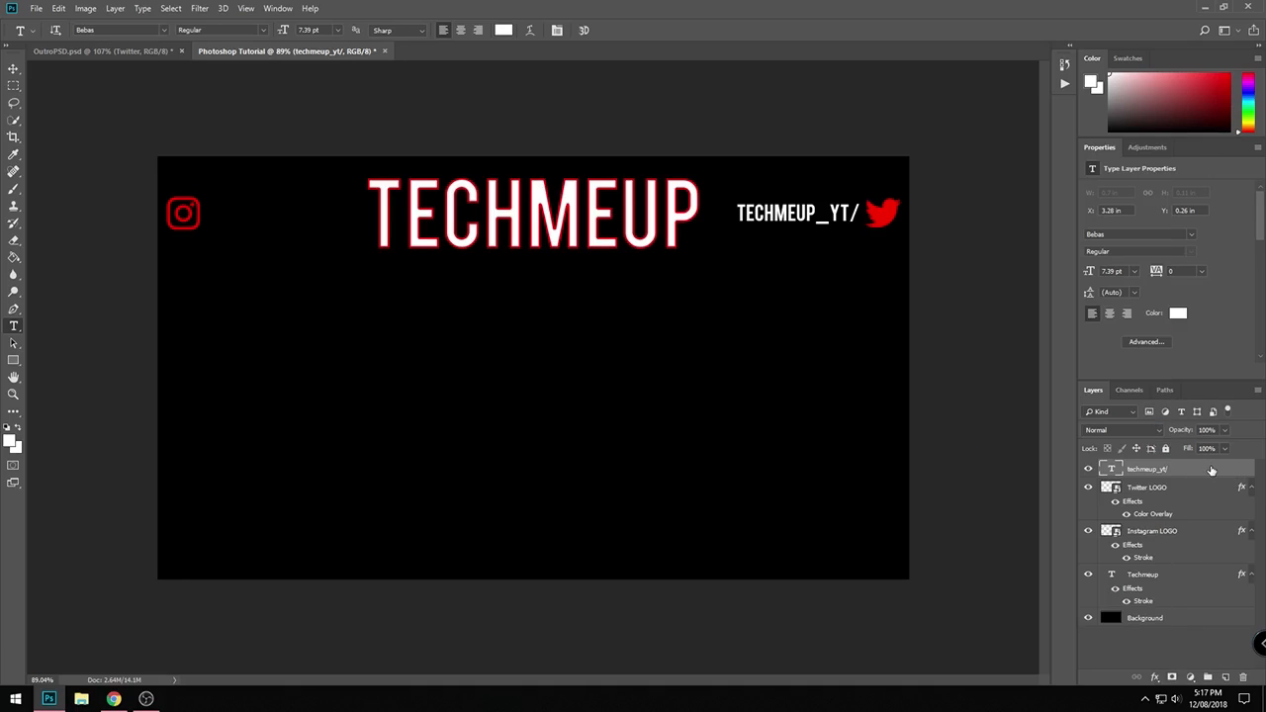
# - Add a red inside Stroke of 1 px to the techmeup_yt/ text layer
pyautogui.doubleClick(1211, 470)
pyautogui.click(308, 367)
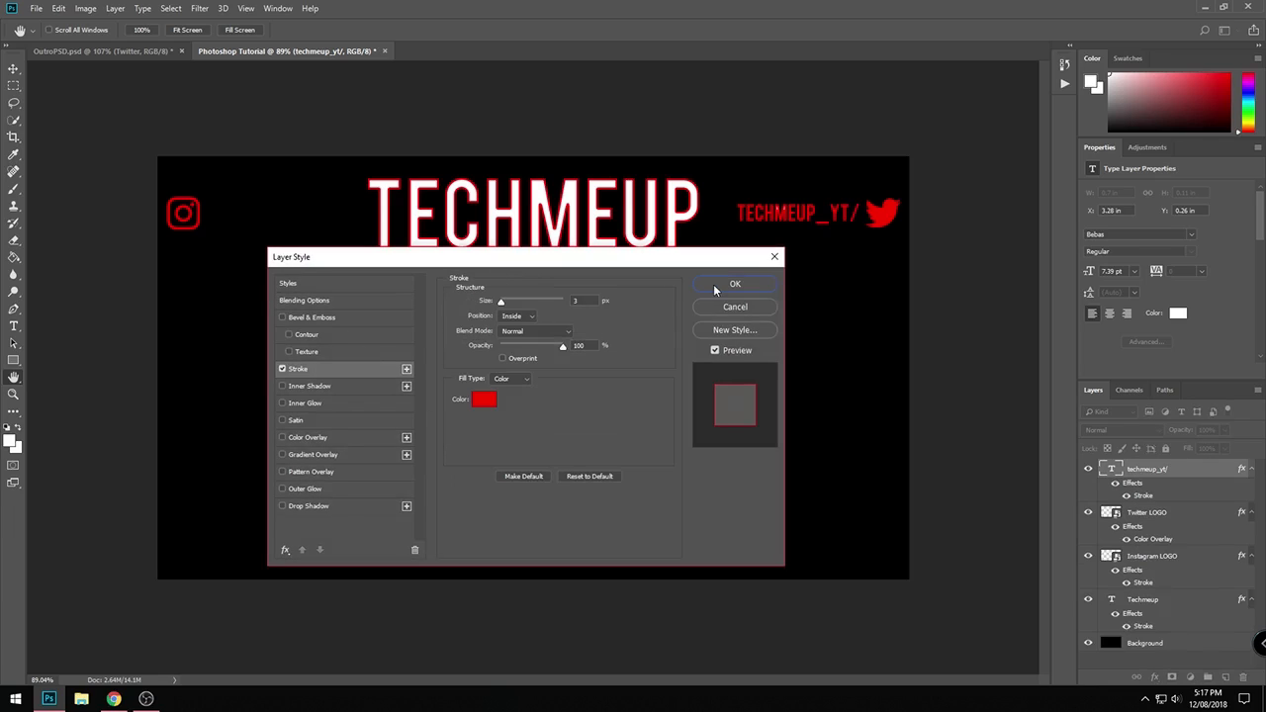
pyautogui.click(716, 284)
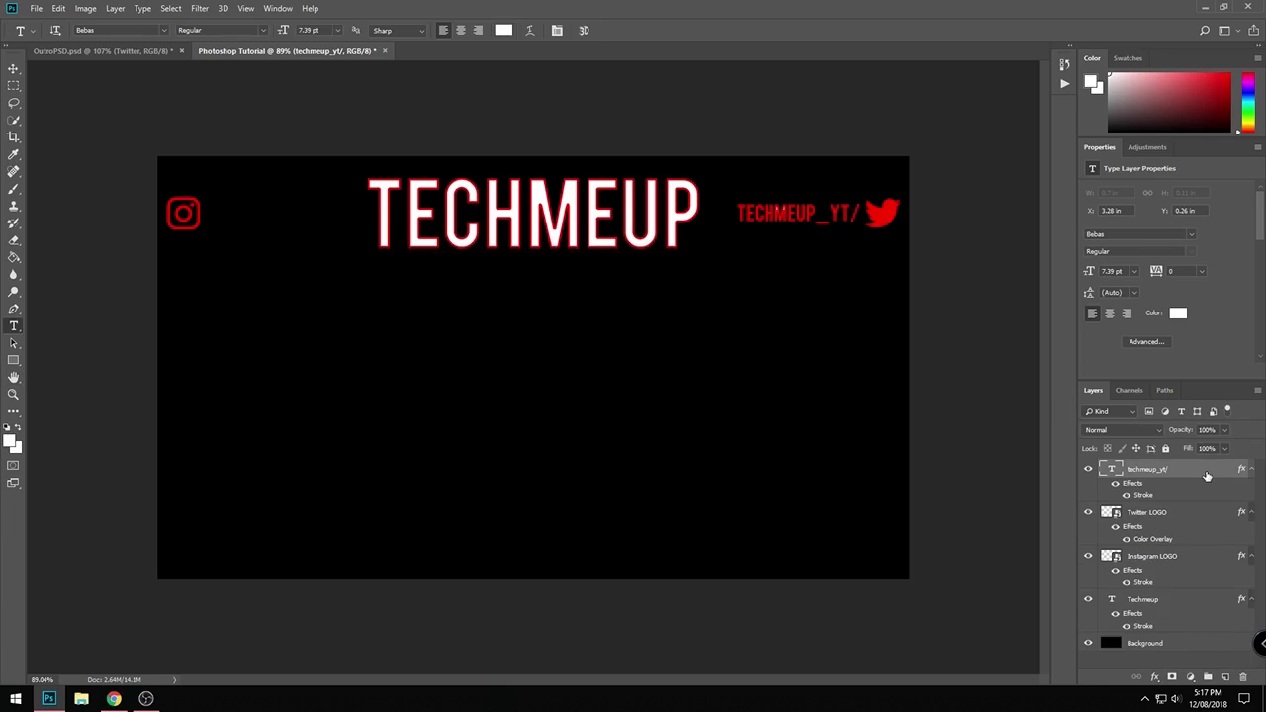
pyautogui.doubleClick(1205, 476)
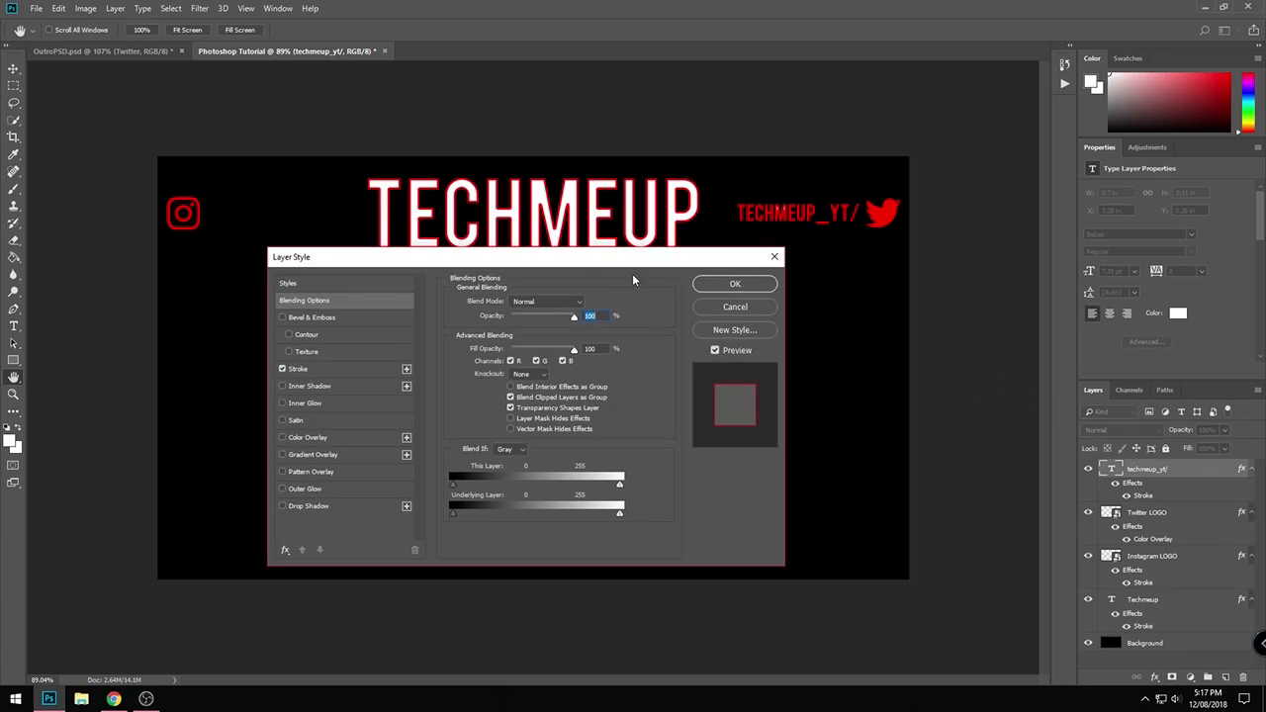
pyautogui.click(305, 367)
pyautogui.doubleClick(582, 301)
pyautogui.write('1')
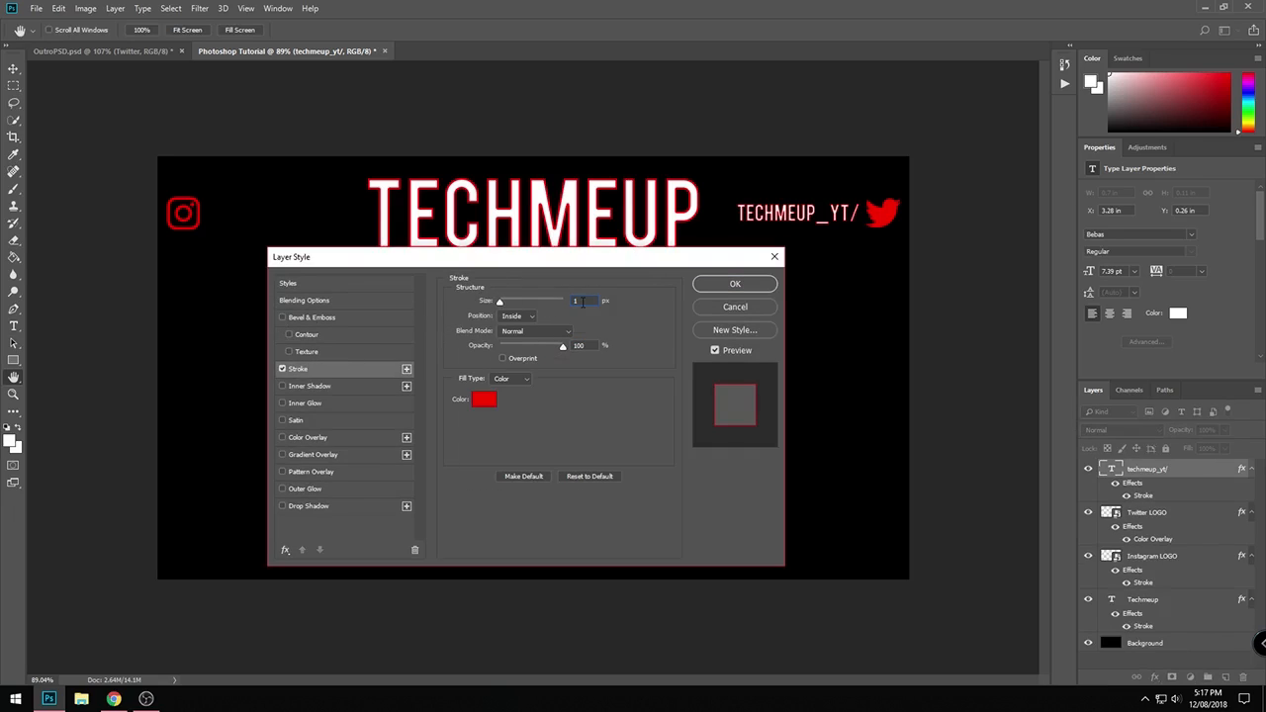
pyautogui.press('Return')
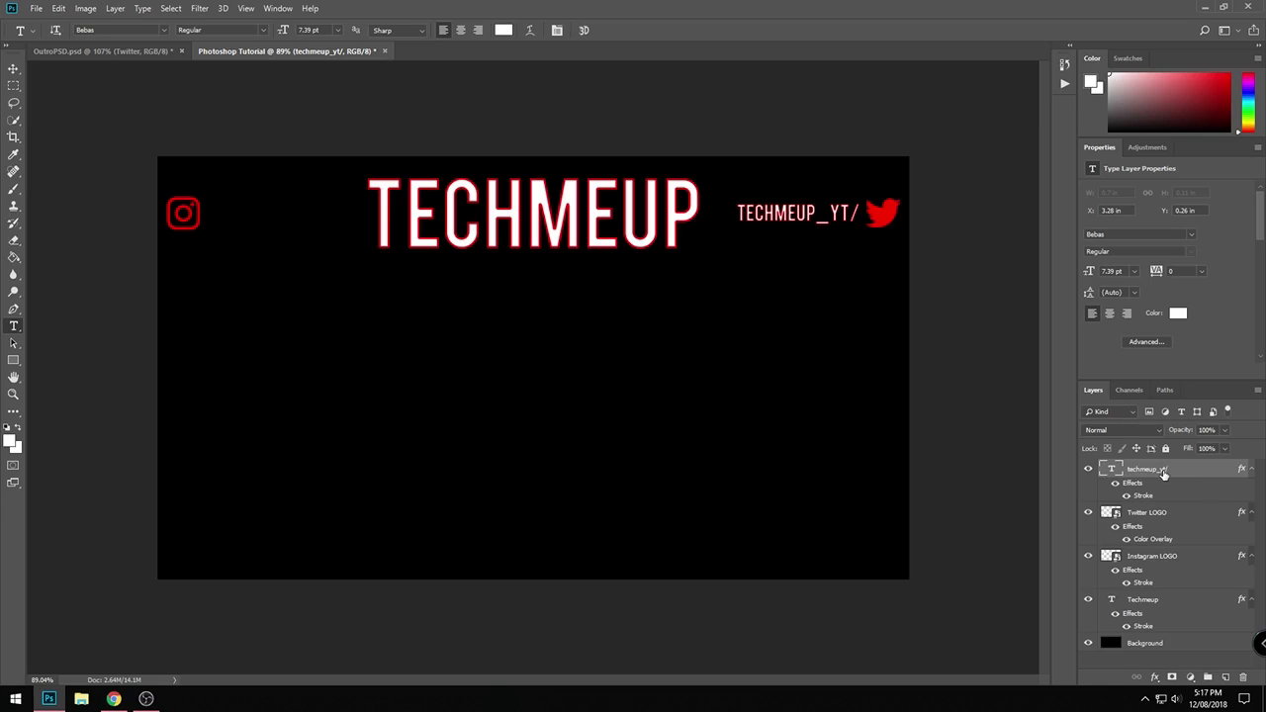
# - Duplicate the techmeup_yt/ text layer and move the copy horizontally to just right of the Instagram logo
pyautogui.hotkey('ctrl', 'j')
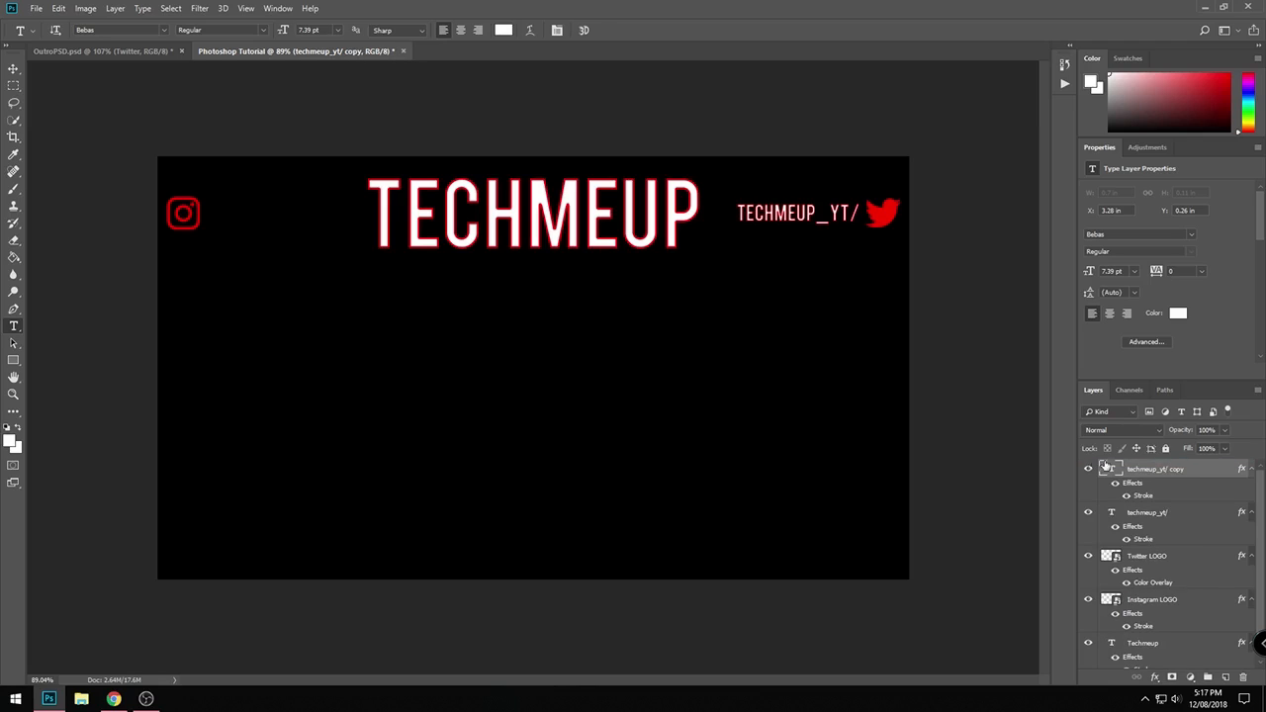
pyautogui.hotkey('ctrl', 't')
pyautogui.moveTo(796, 220); pyautogui.dragTo(260, 220)
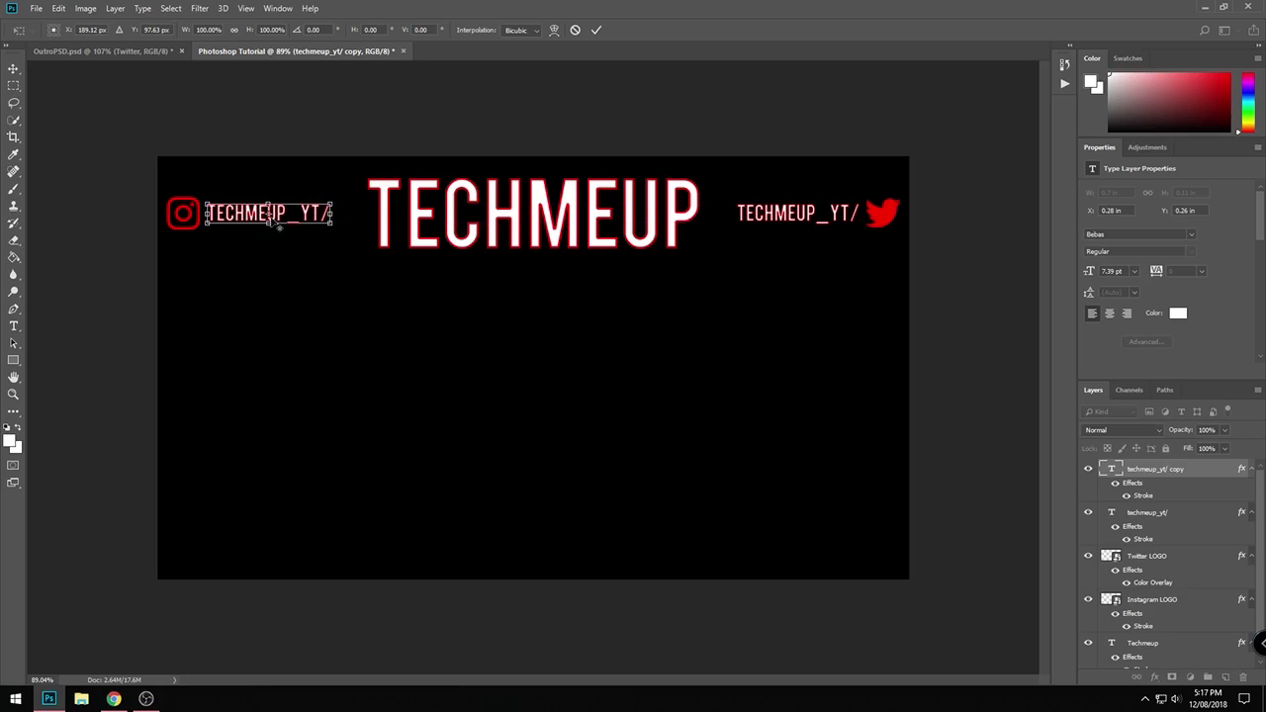
pyautogui.press('Return')
# - Change the copied text to \TECHMEUP_YT and nudge it slightly left, closer to the Instagram logo
pyautogui.click(328, 212)
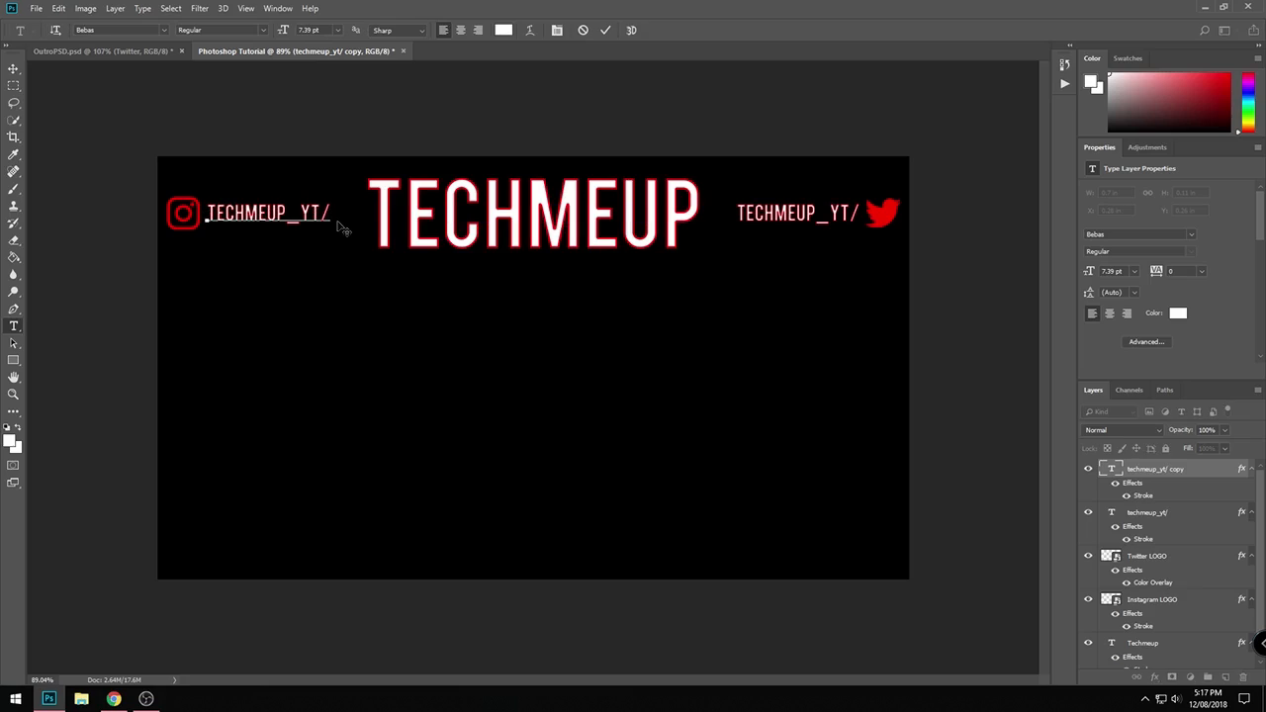
pyautogui.press('BackSpace')
pyautogui.write('\\')
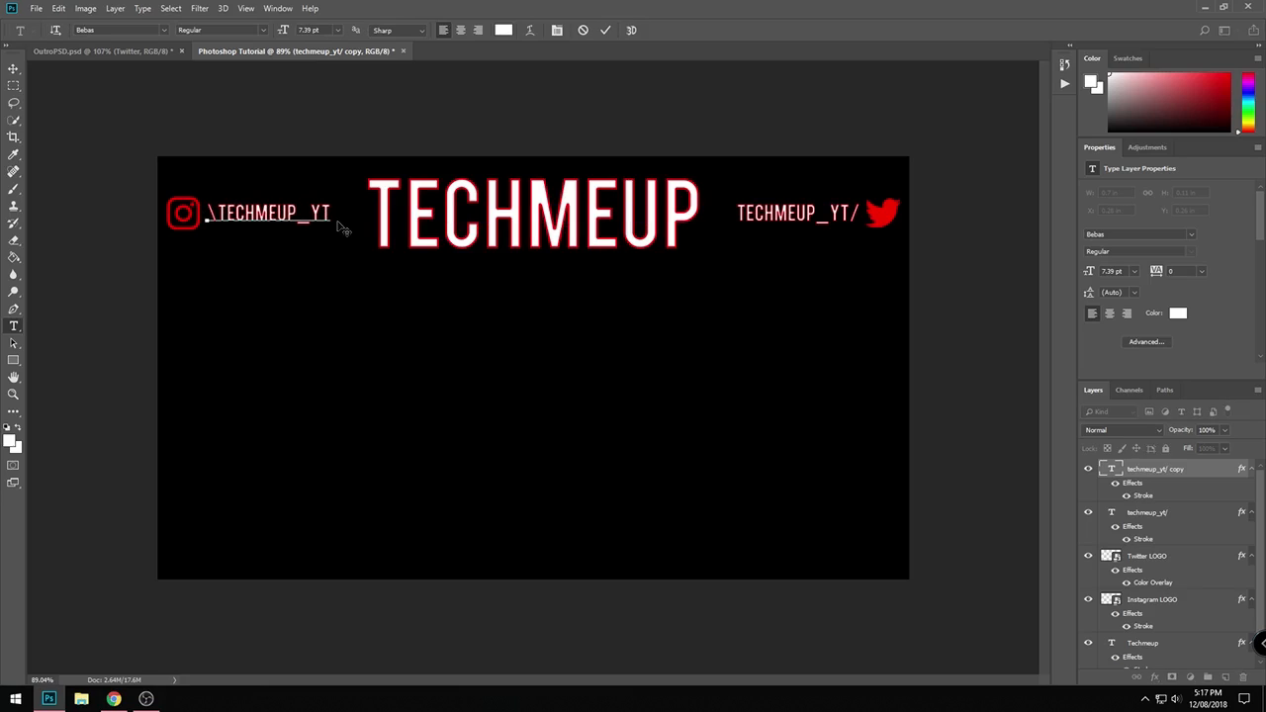
pyautogui.hotkey('ctrl', 'Return')
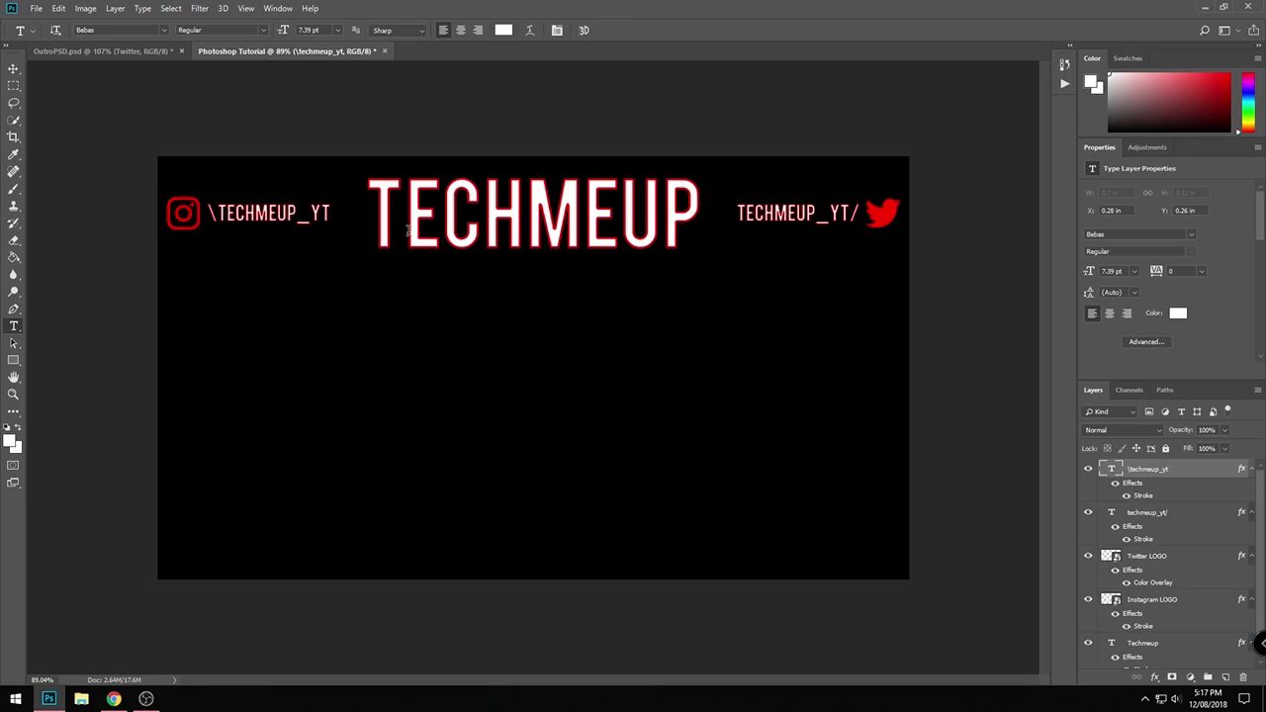
pyautogui.hotkey('ctrl', 'Left')
pyautogui.hotkey('ctrl', 'Left')
pyautogui.hotkey('ctrl', 'Left')
pyautogui.hotkey('ctrl', 'Left')
pyautogui.hotkey('ctrl', 'Left')
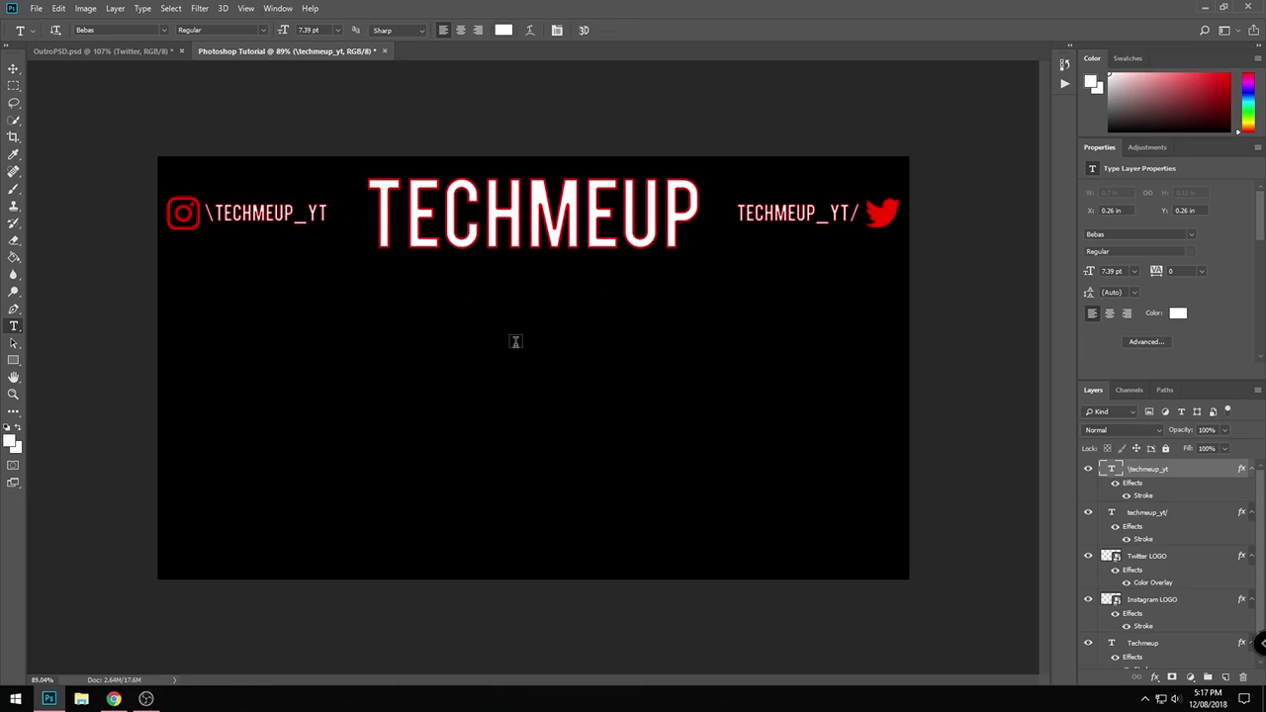
# - Create a white 1280 by 720 px rectangle shape on the canvas
pyautogui.click(13, 360)
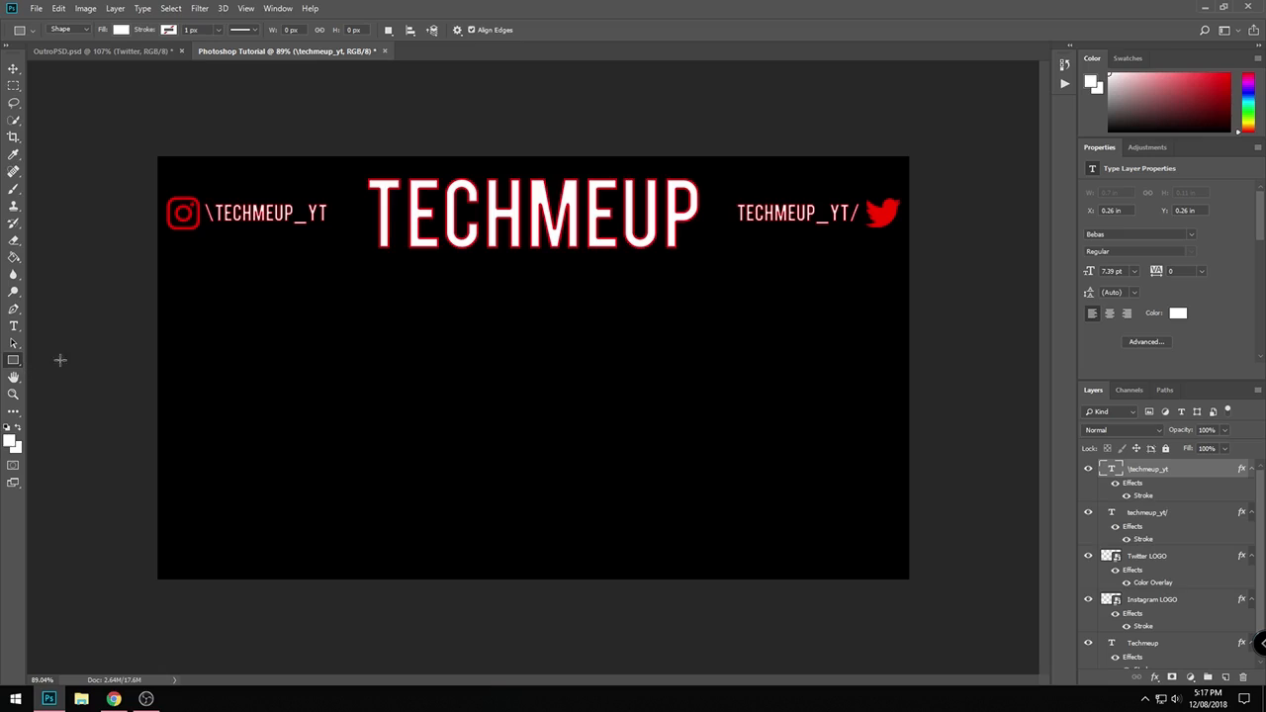
pyautogui.click(393, 349)
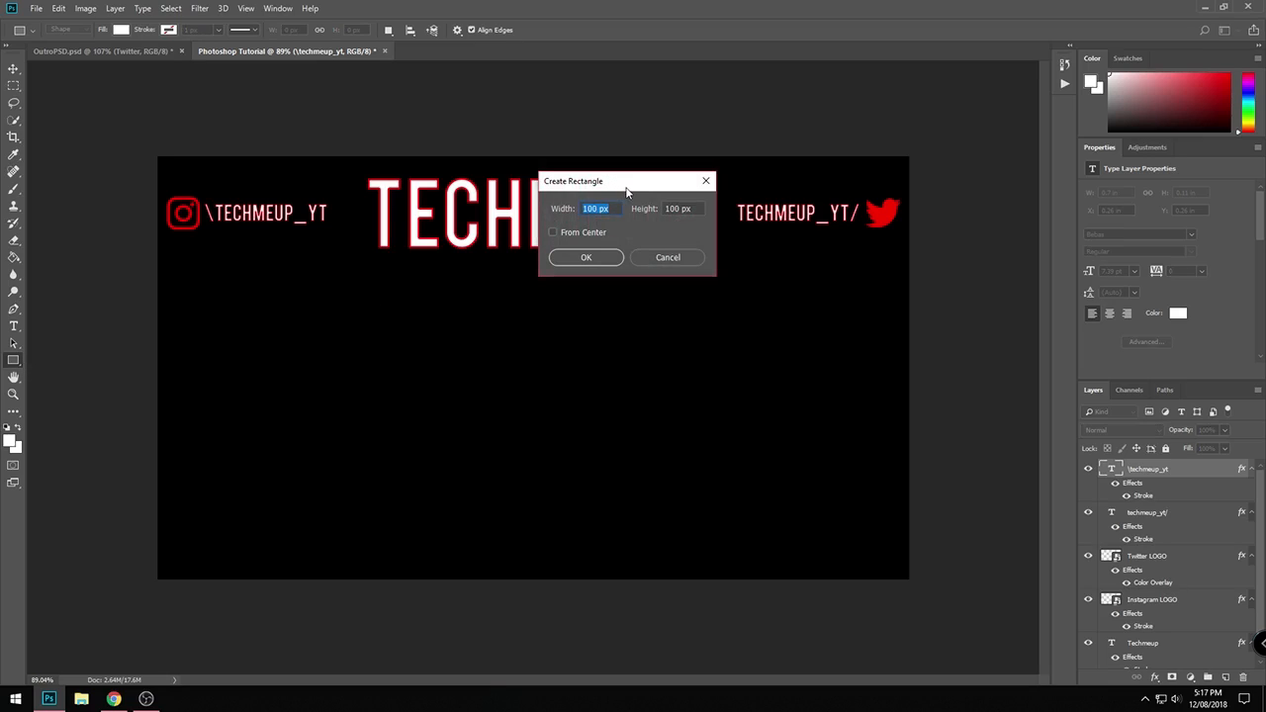
pyautogui.write('1280')
pyautogui.press('Tab')
pyautogui.write('72')
pyautogui.press('Return')
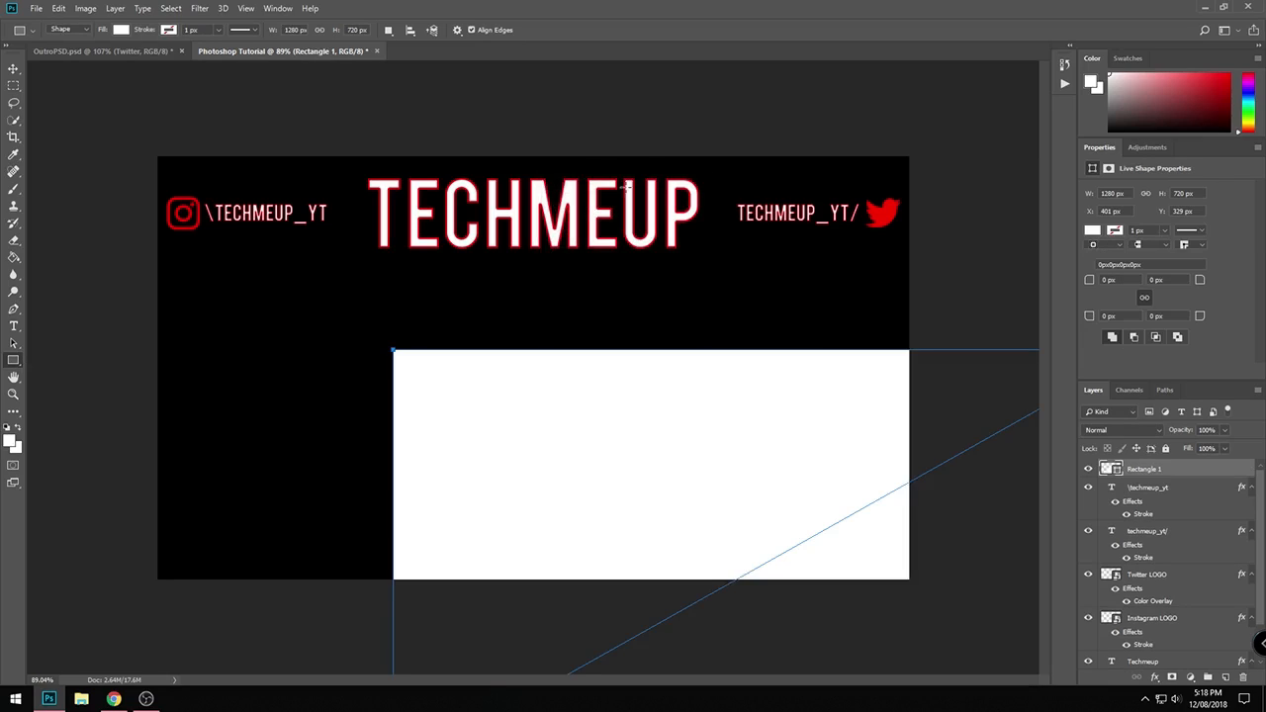
# - Scale the white rectangle to about 39.7% and centre it horizontally below the TECHMEUP title
pyautogui.scroll(-5, 713, 429)
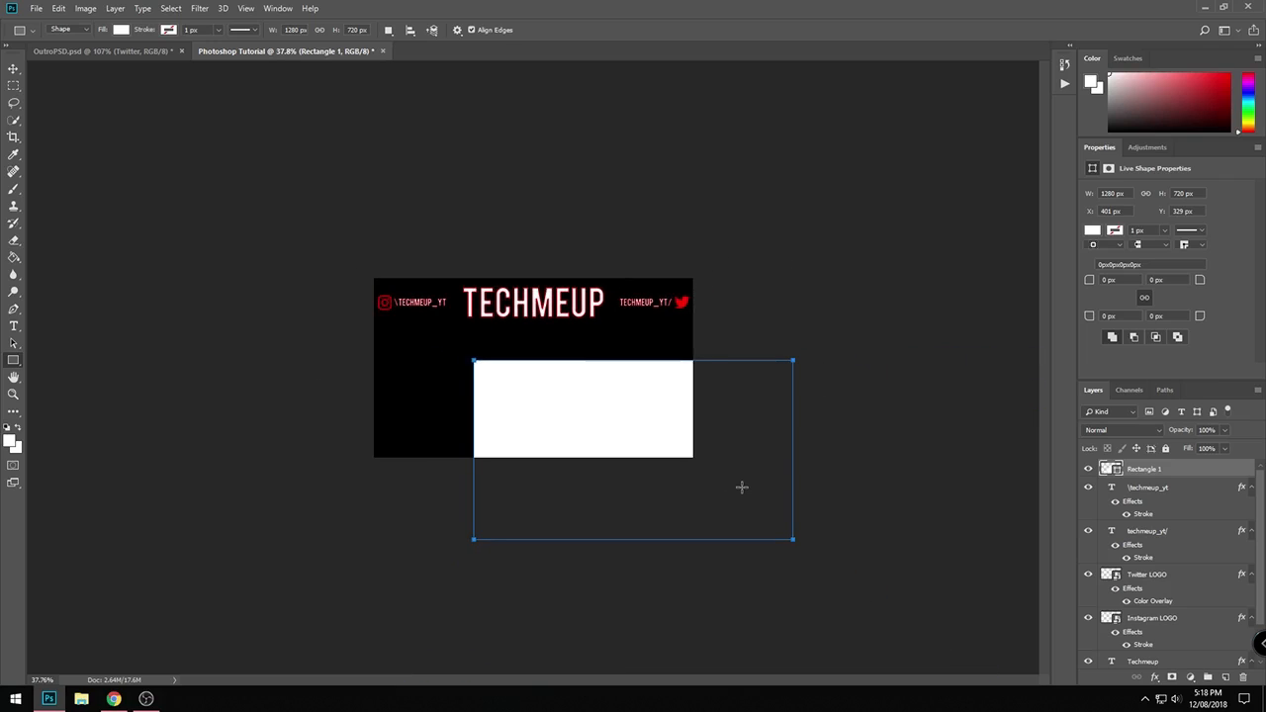
pyautogui.hotkey('ctrl', 't')
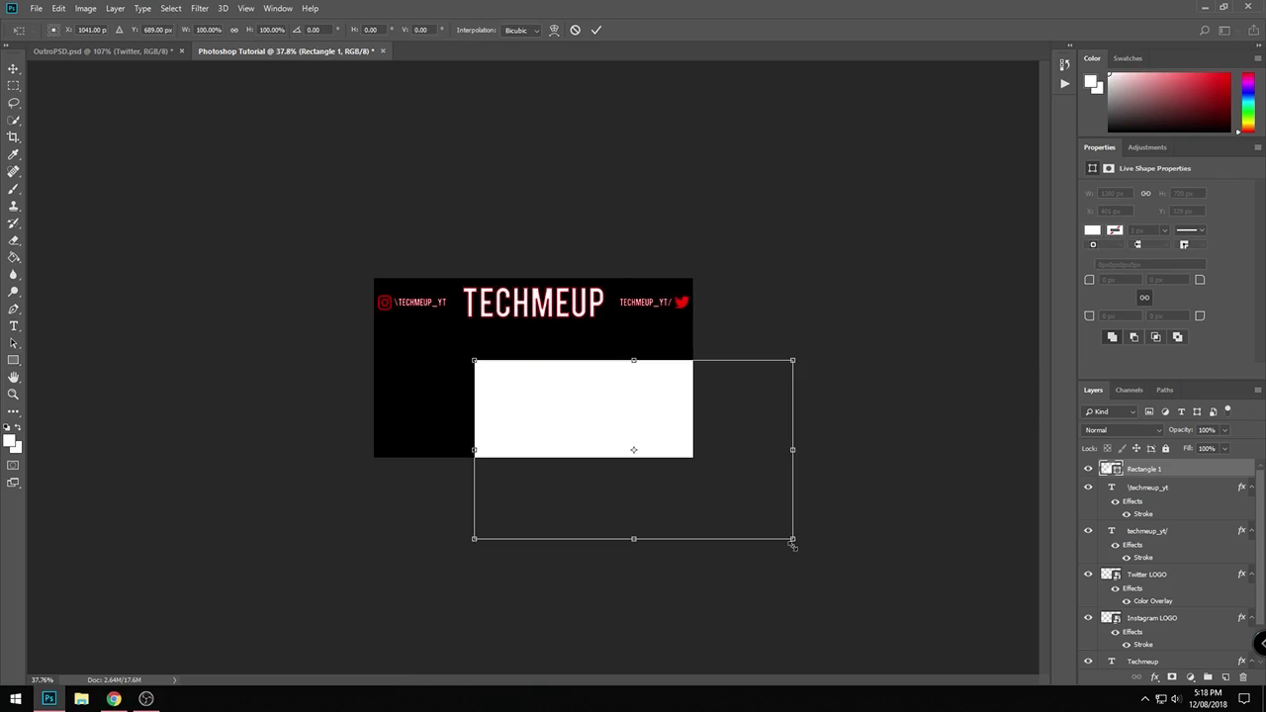
pyautogui.moveTo(791, 543); pyautogui.dragTo(597, 376)
pyautogui.scroll(5, 596, 446)
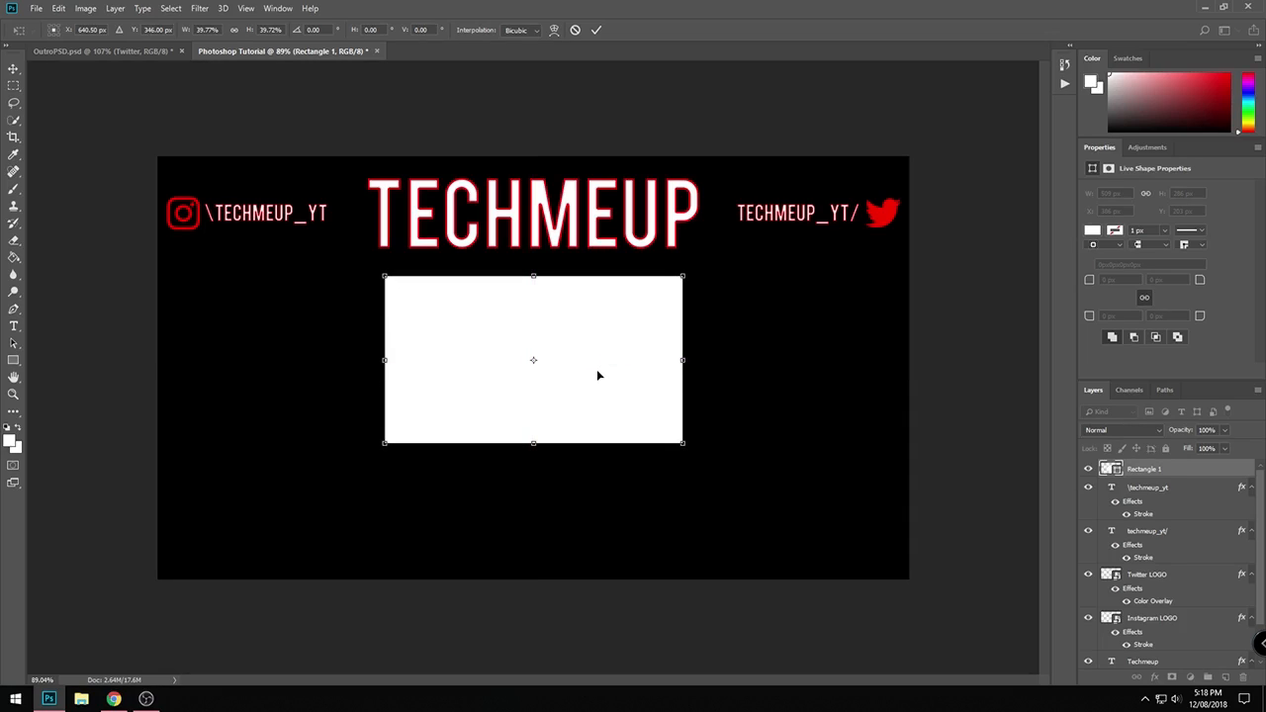
pyautogui.press('Return')
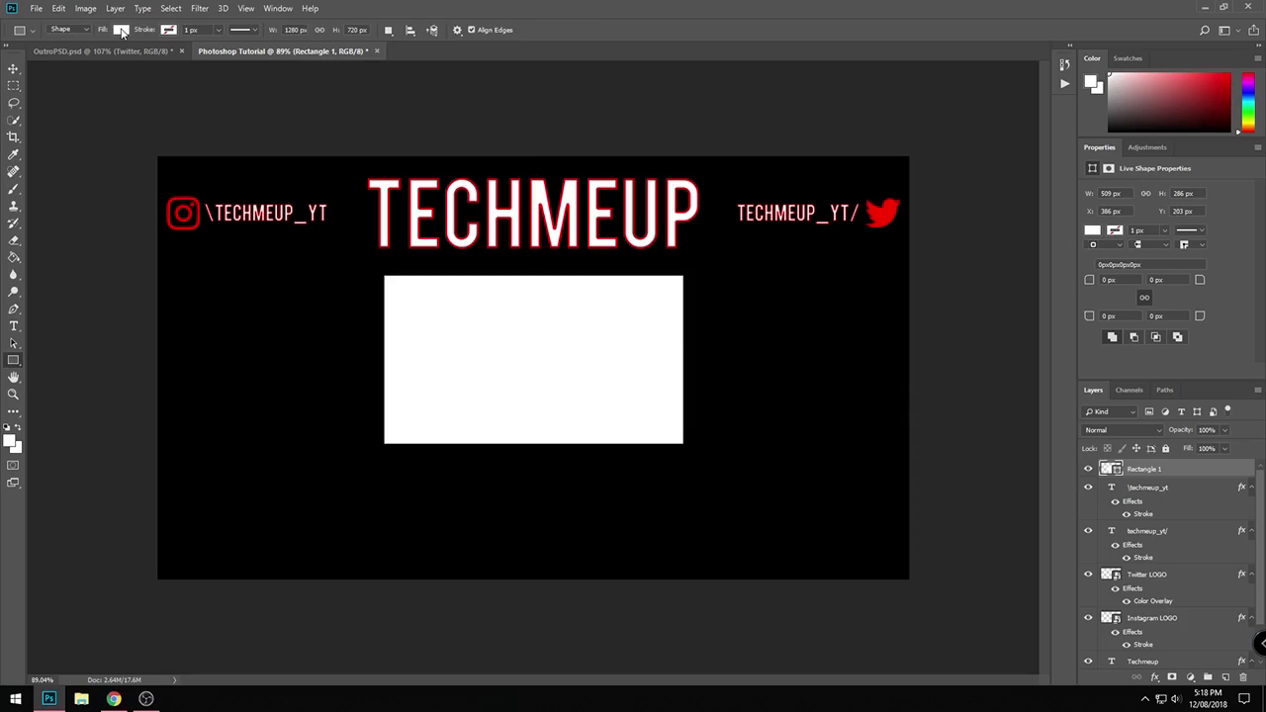
# - Remove the rectangle's fill and give it a solid red stroke
pyautogui.click(120, 30)
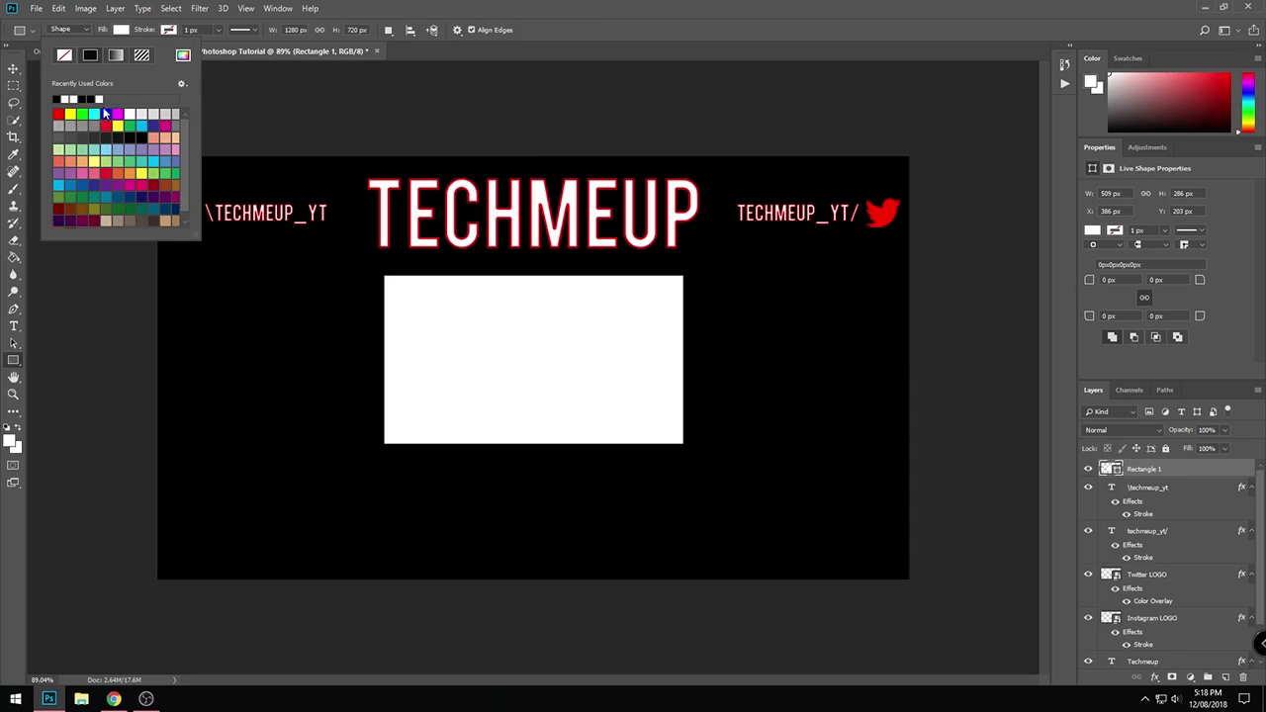
pyautogui.click(70, 57)
pyautogui.click(168, 30)
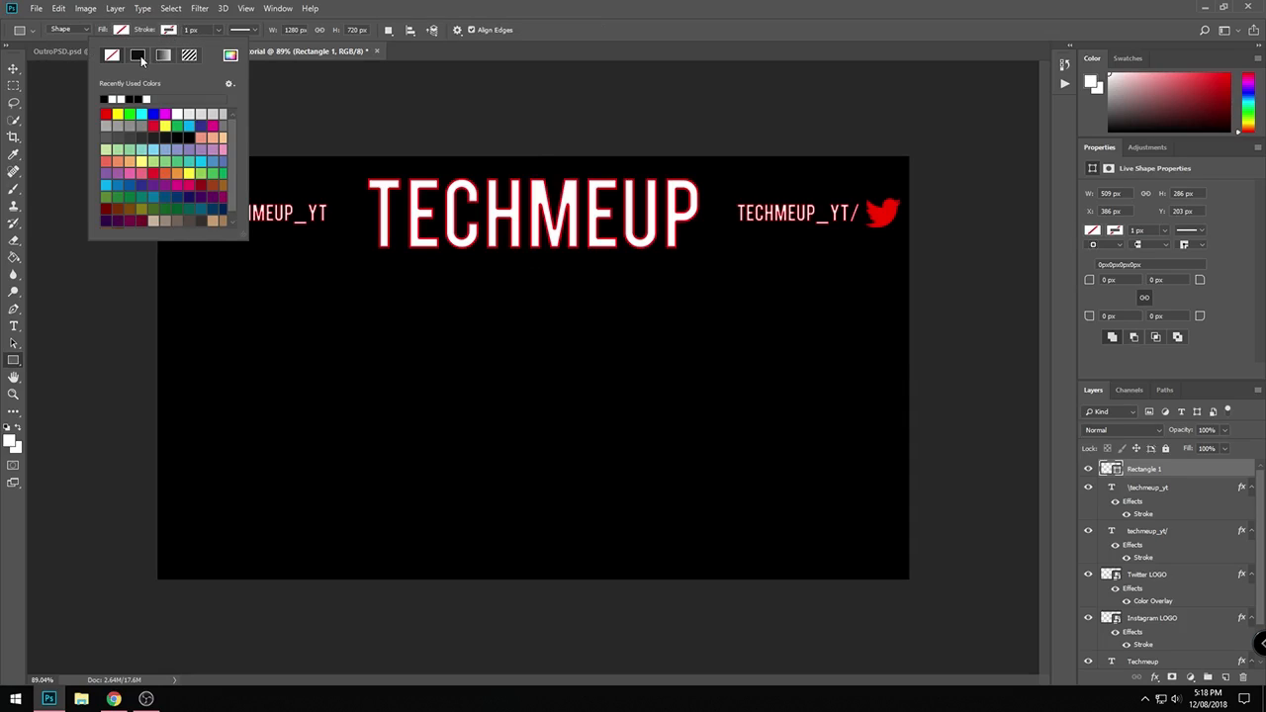
pyautogui.click(138, 57)
pyautogui.click(153, 125)
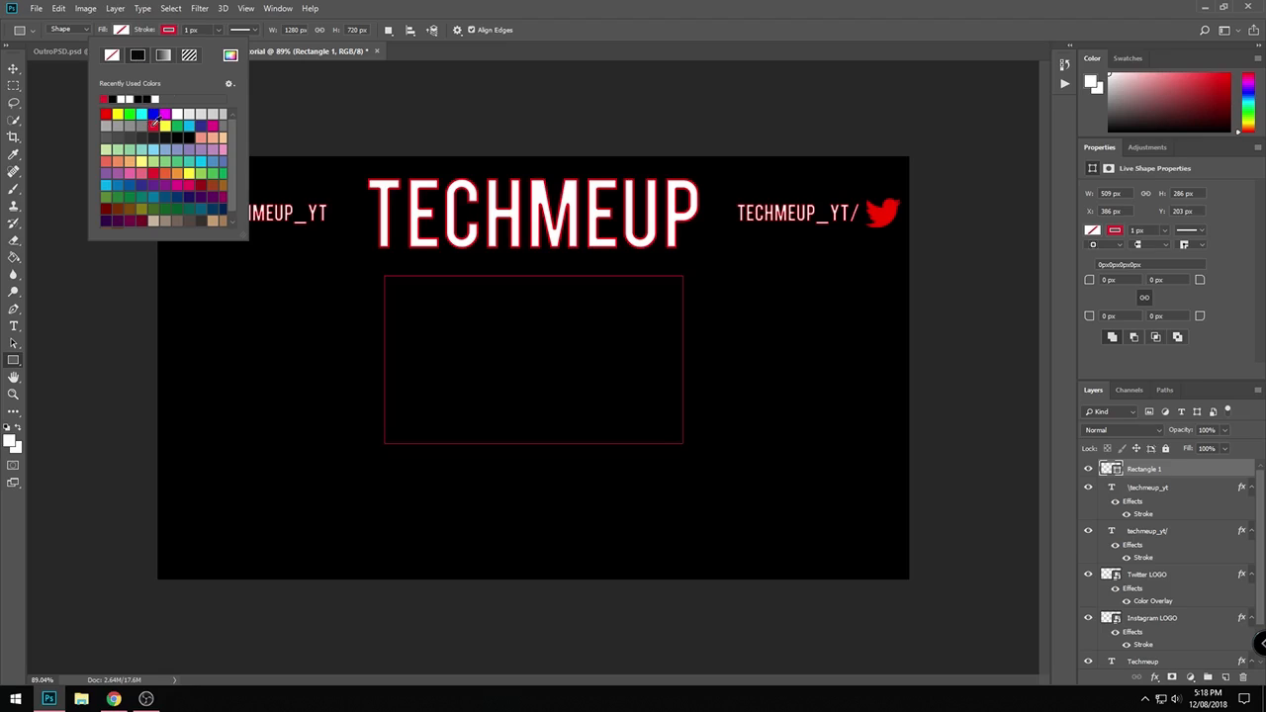
# - Set the rectangle's stroke width to 5 px
pyautogui.doubleClick(195, 30)
pyautogui.moveTo(199, 32); pyautogui.dragTo(142, 35)
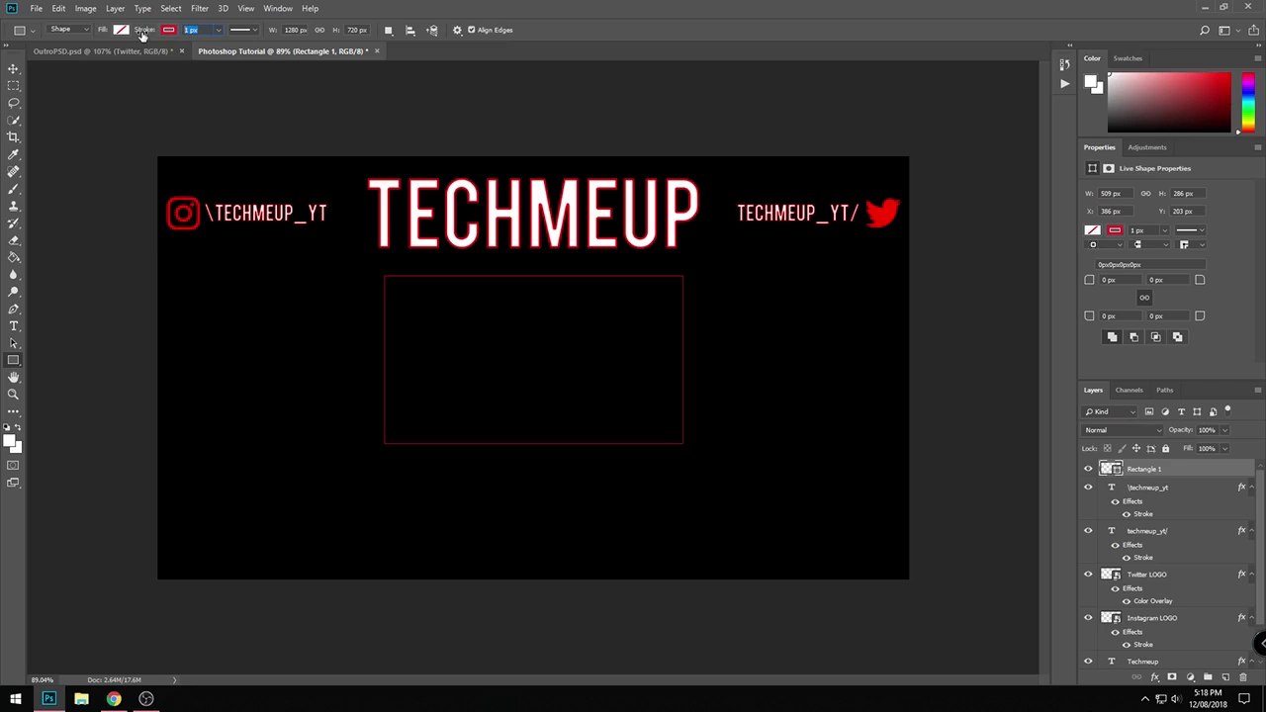
pyautogui.write('3')
pyautogui.press('Return')
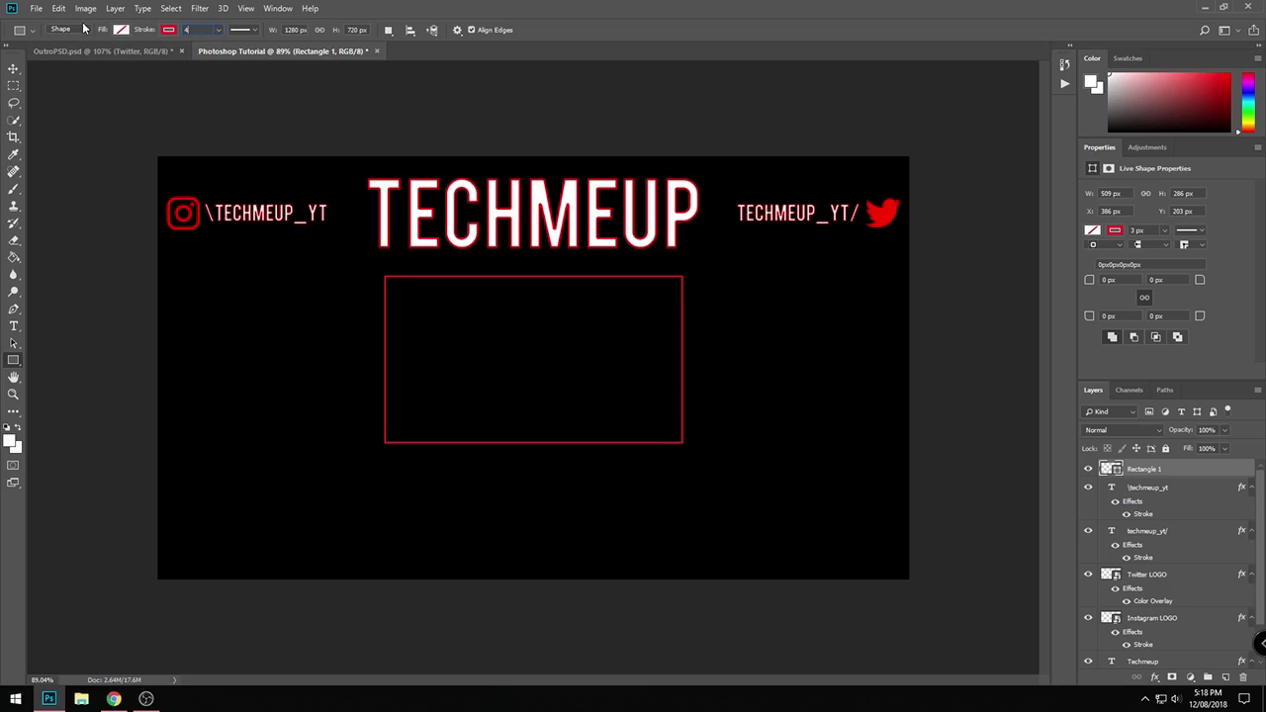
pyautogui.write('5')
pyautogui.press('Return')
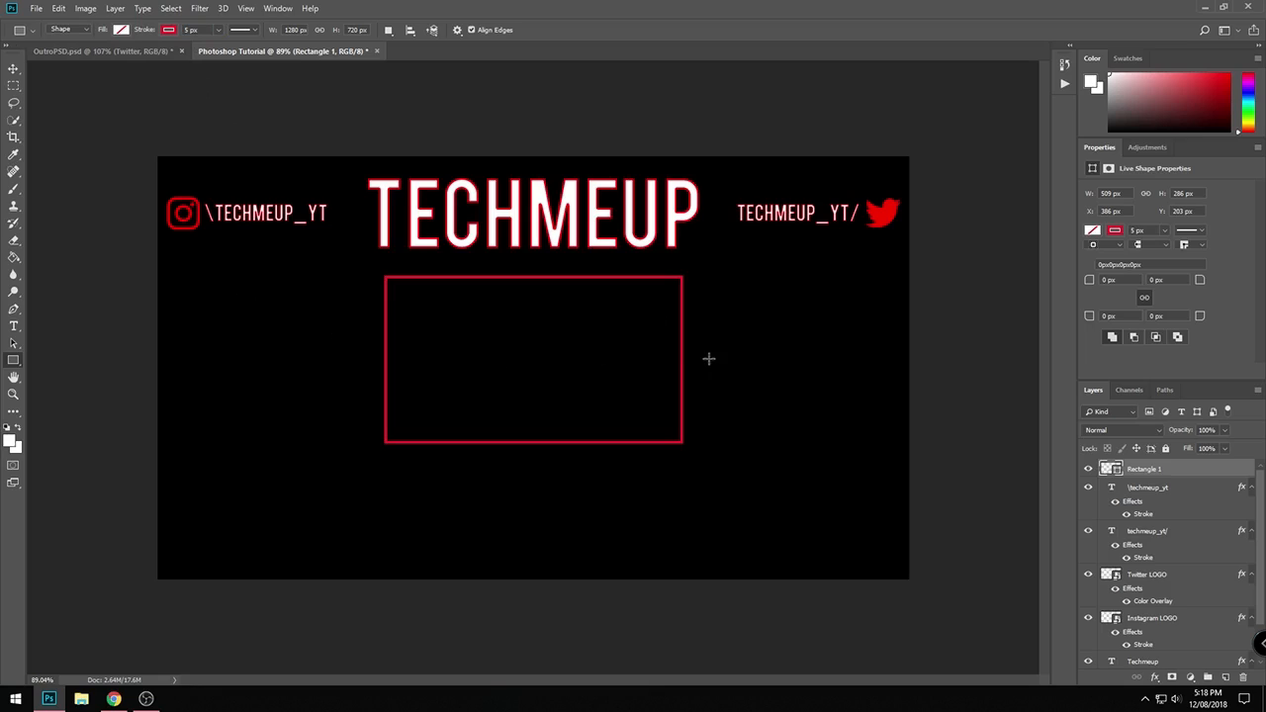
pyautogui.scroll(-1, 700, 354)
pyautogui.scroll(2, 704, 358)
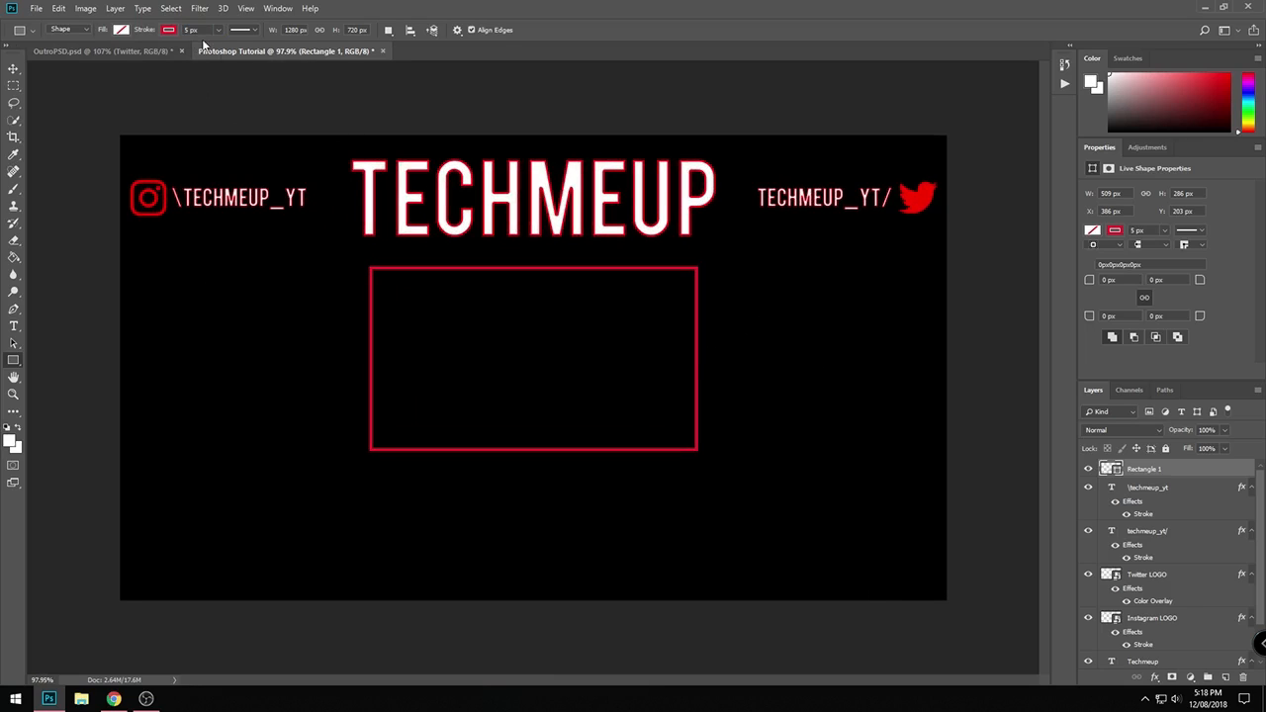
pyautogui.click(169, 31)
pyautogui.click(169, 31)
# - Add a white text line reading DONT FORGET TO LIKE AND SUBSCRIBE! near the canvas's lower edge, below the red frame
pyautogui.press('t')
pyautogui.click(305, 549)
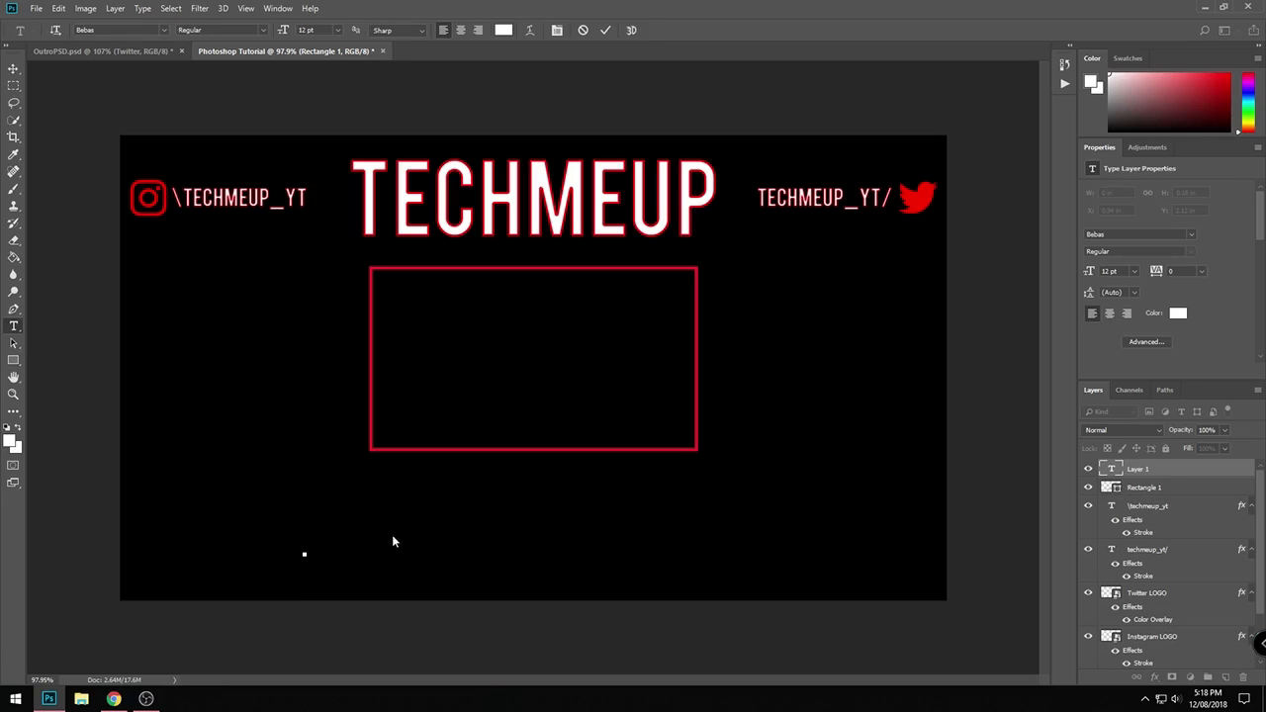
pyautogui.write('DONT FORGT TO')
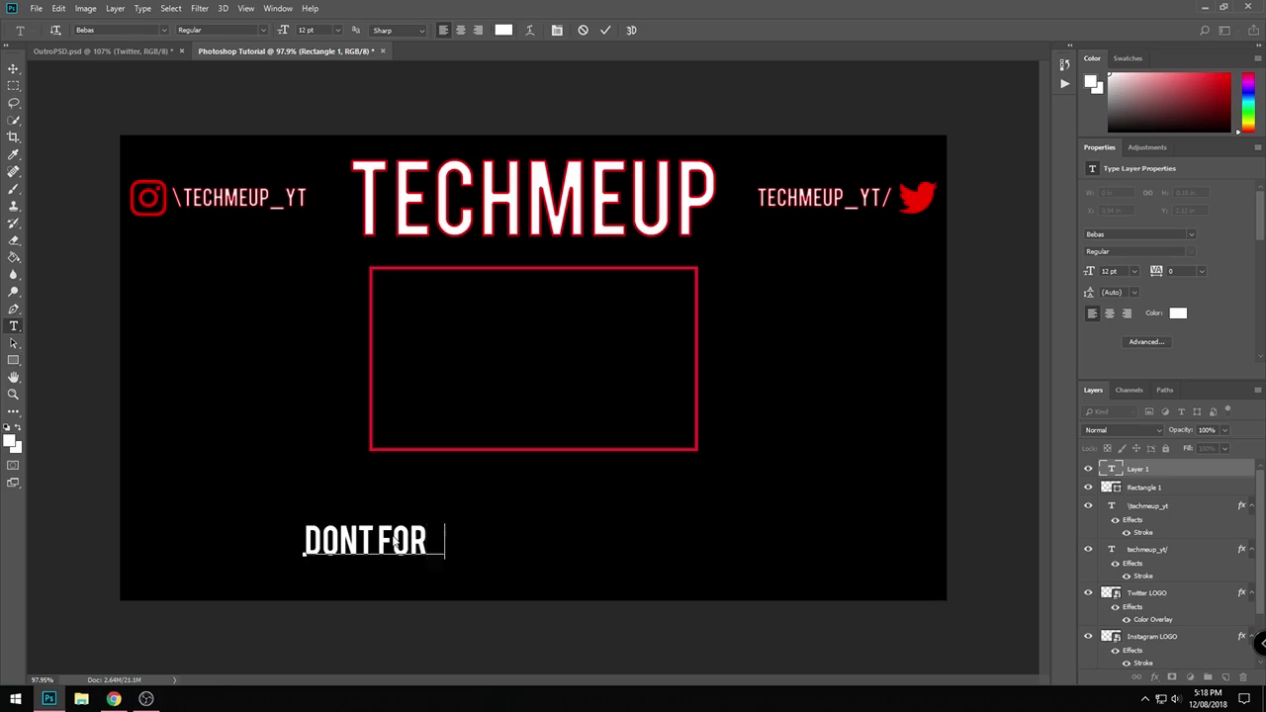
pyautogui.press('BackSpace')
pyautogui.press('BackSpace')
pyautogui.press('BackSpace')
pyautogui.press('BackSpace')
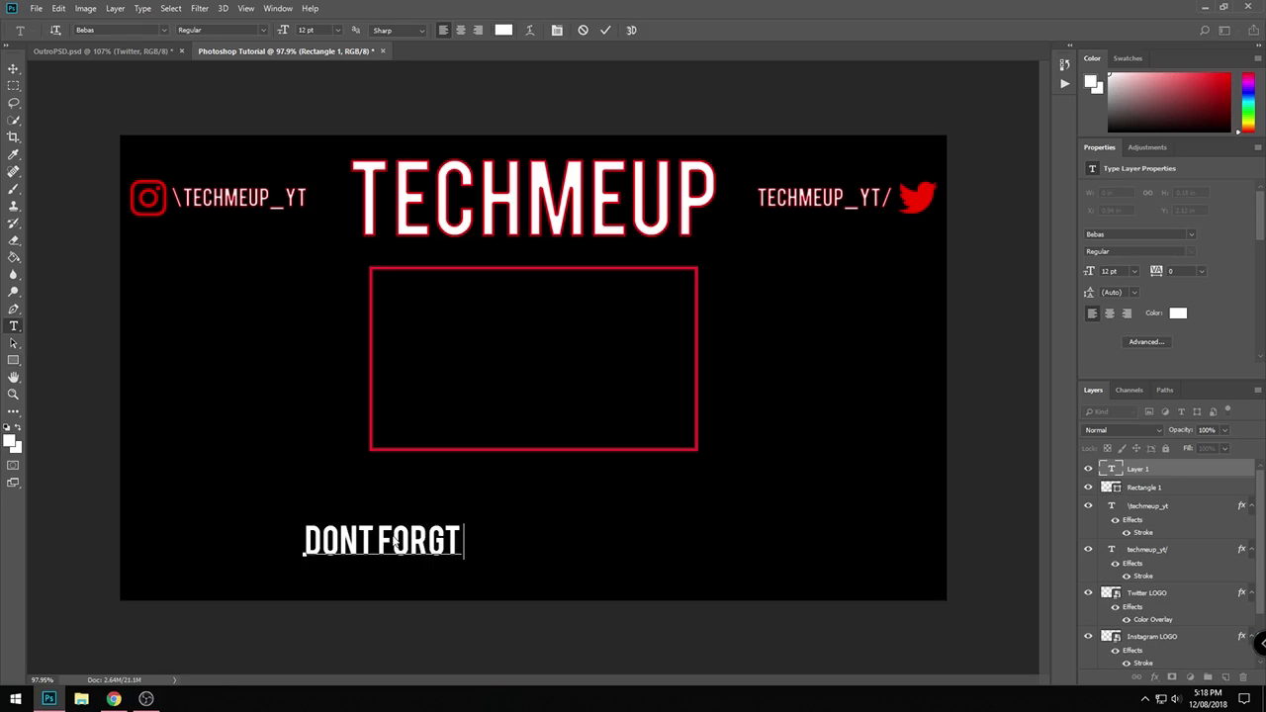
pyautogui.write('ET TO LIKE AND SUB')
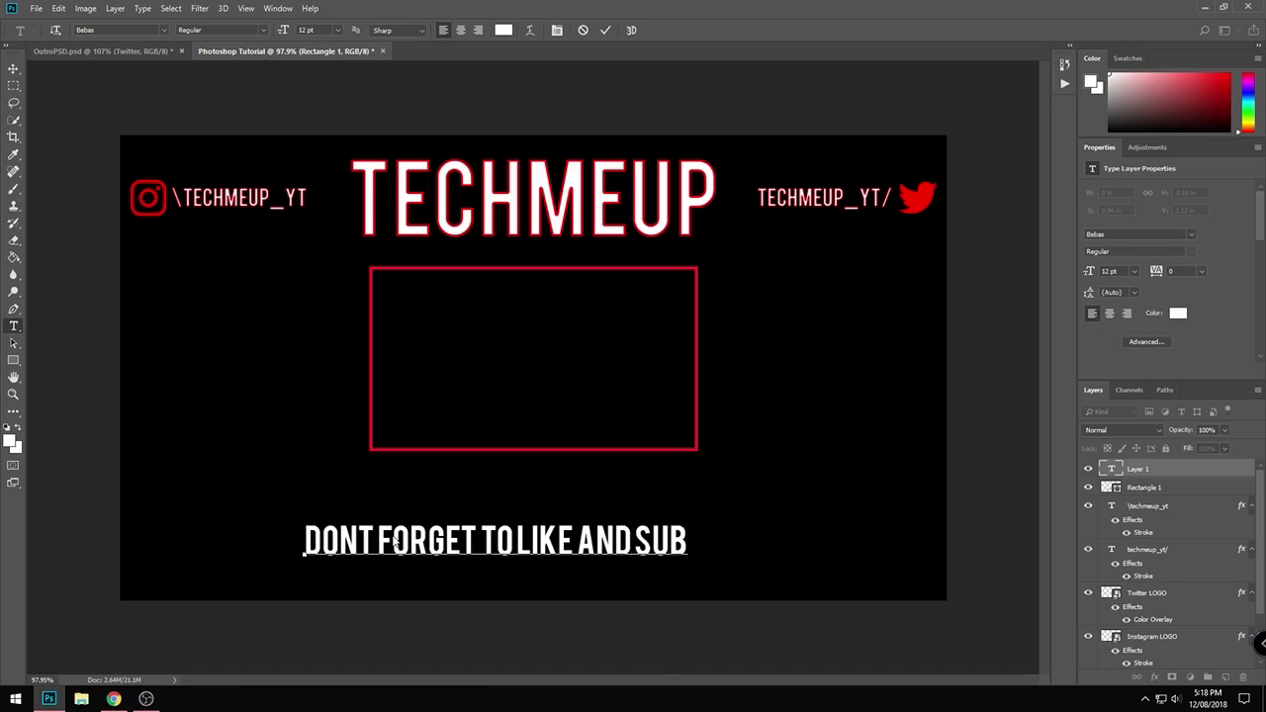
pyautogui.write('SCI')
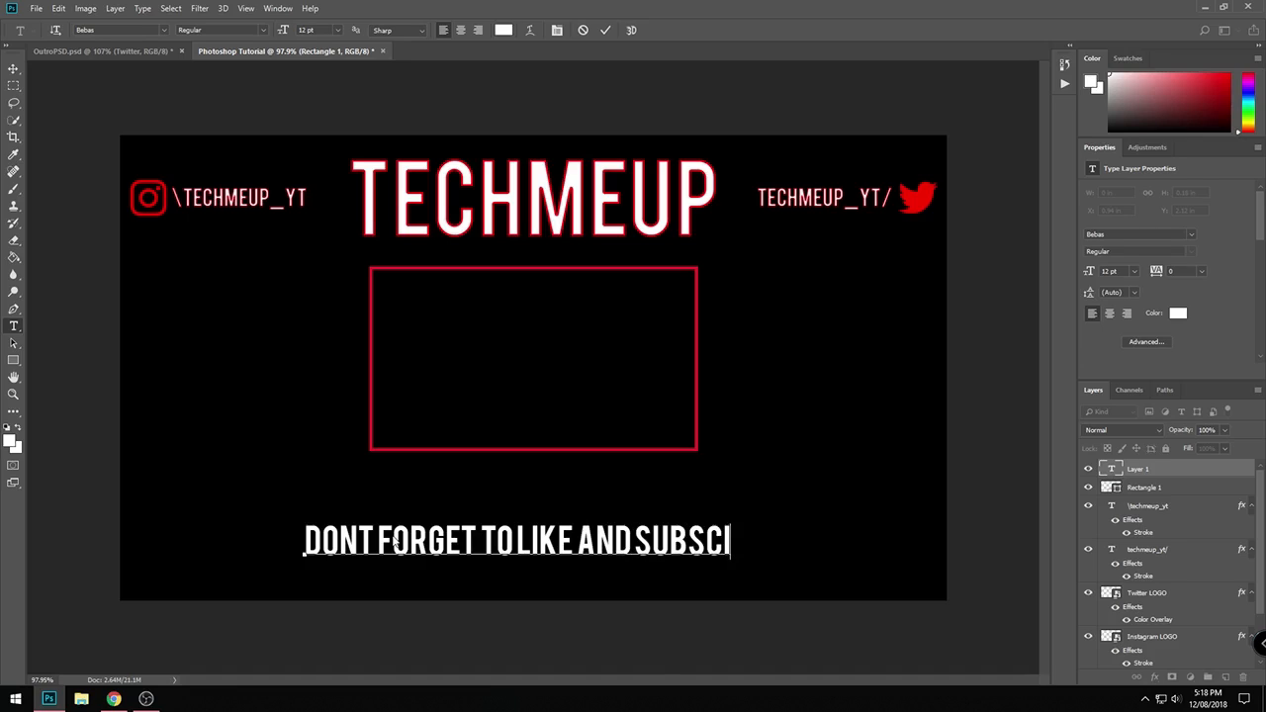
pyautogui.press('BackSpace')
pyautogui.write('RIBE!')
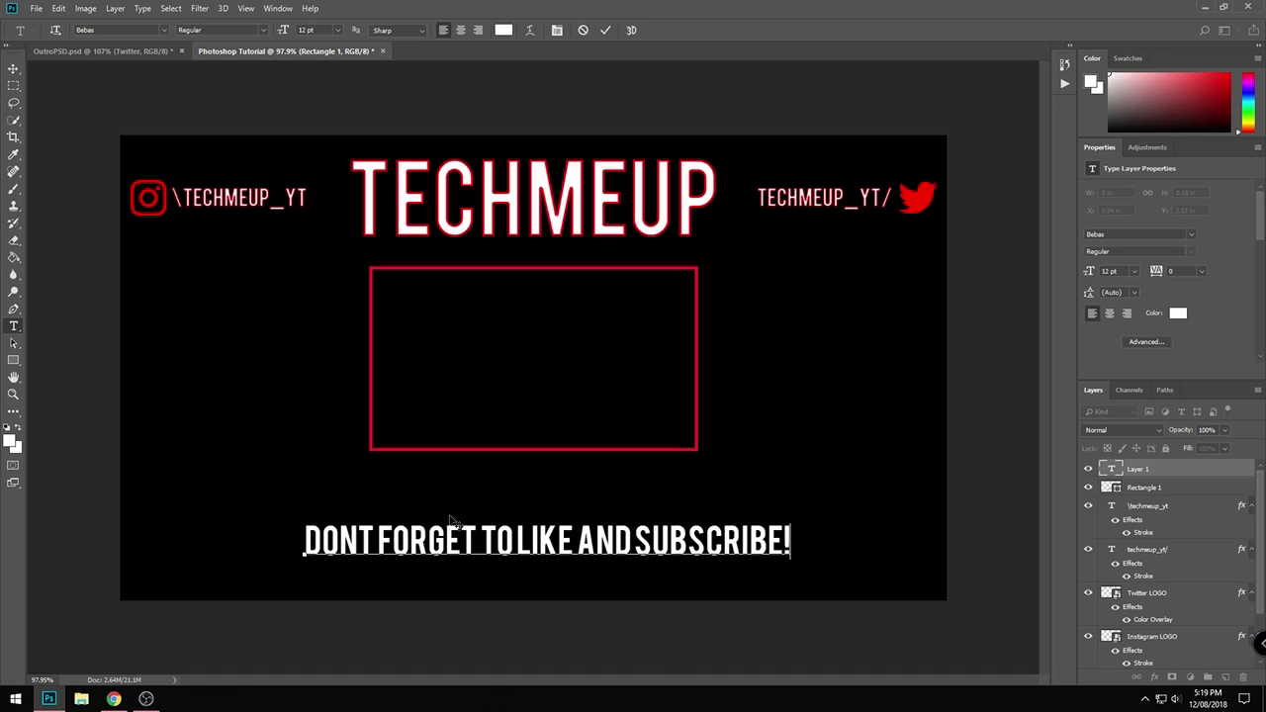
pyautogui.click(450, 521)
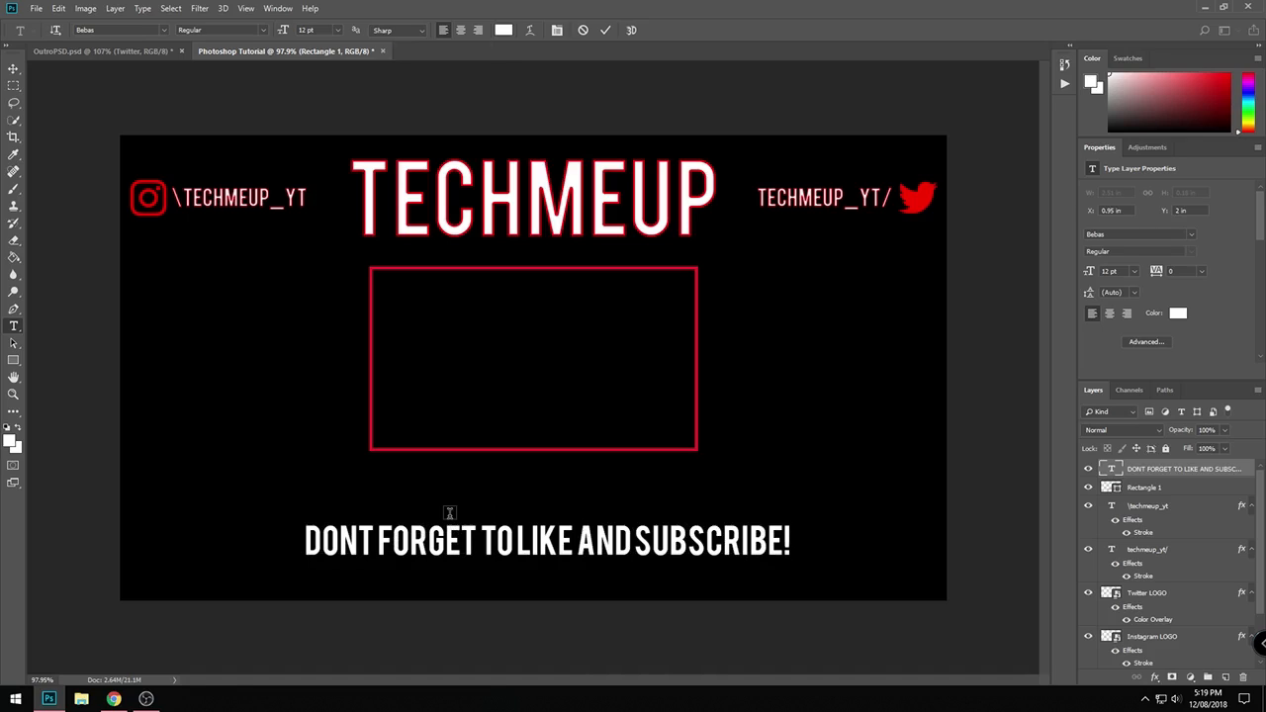
# - Add a red 1 px Stroke effect positioned inside to the DONT FORGET TO LIKE AND SUBSCRIBE! text layer
pyautogui.doubleClick(1244, 471)
pyautogui.doubleClick(1250, 473)
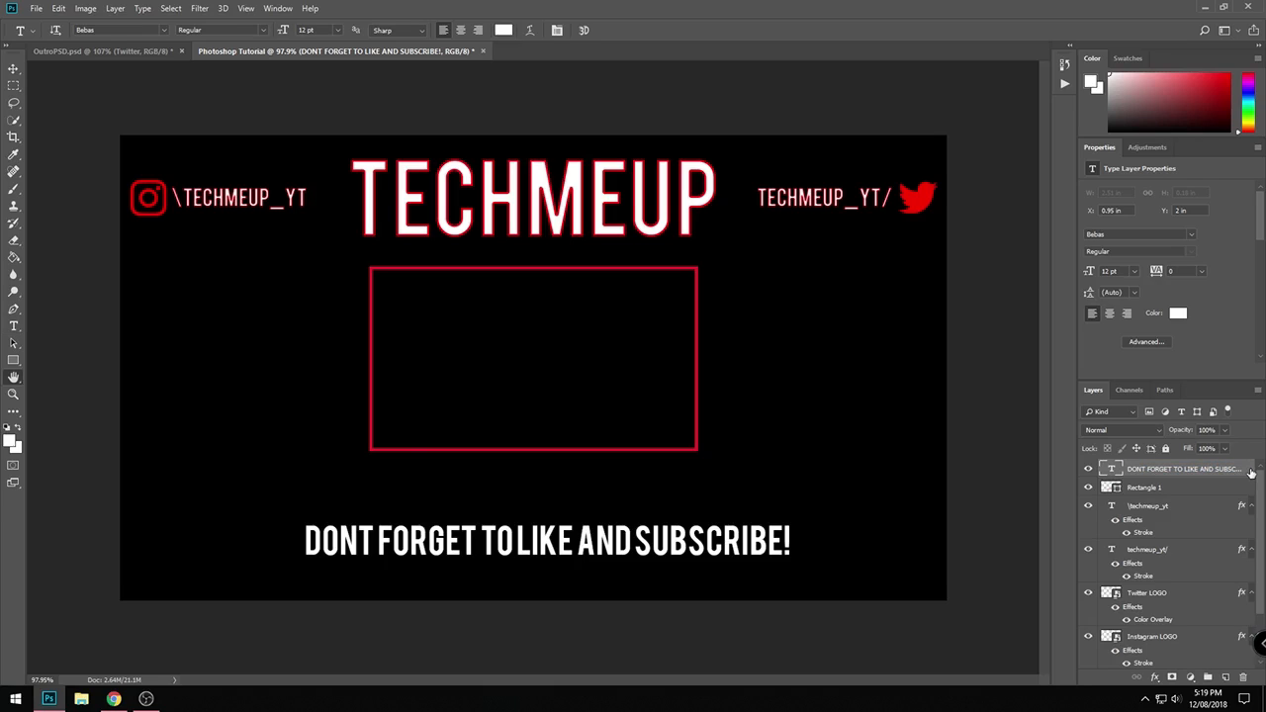
pyautogui.click(375, 367)
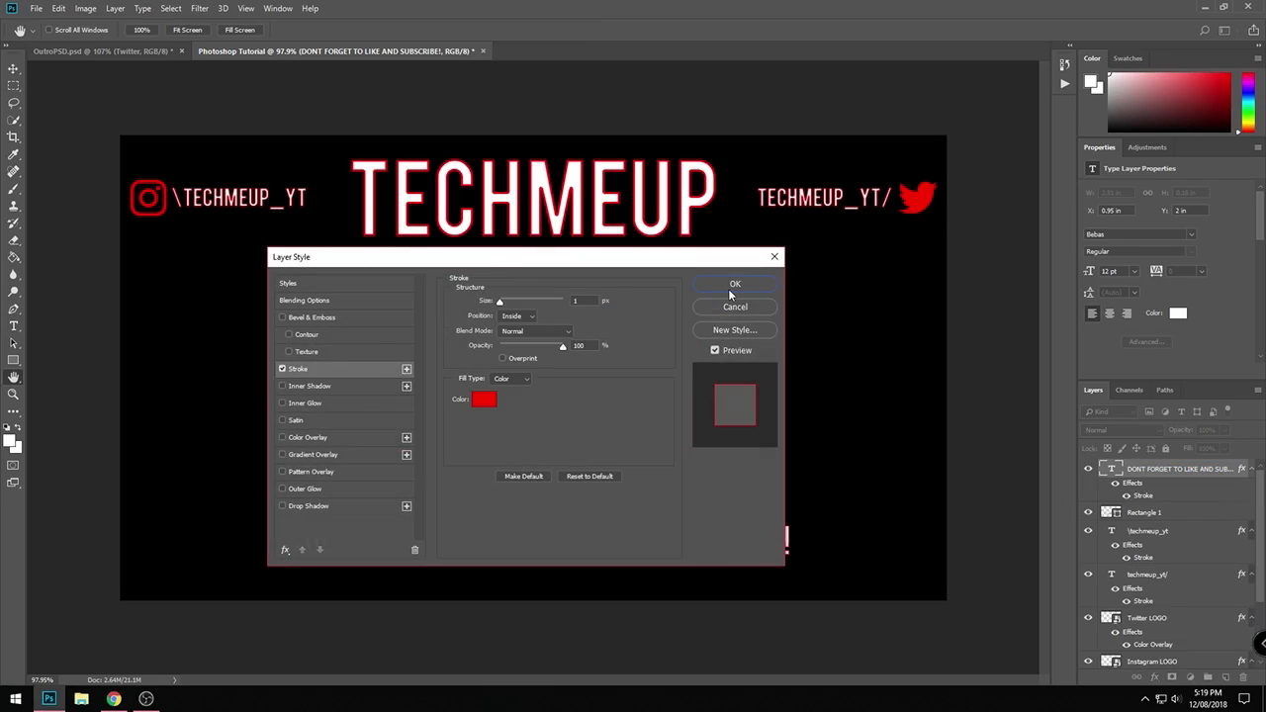
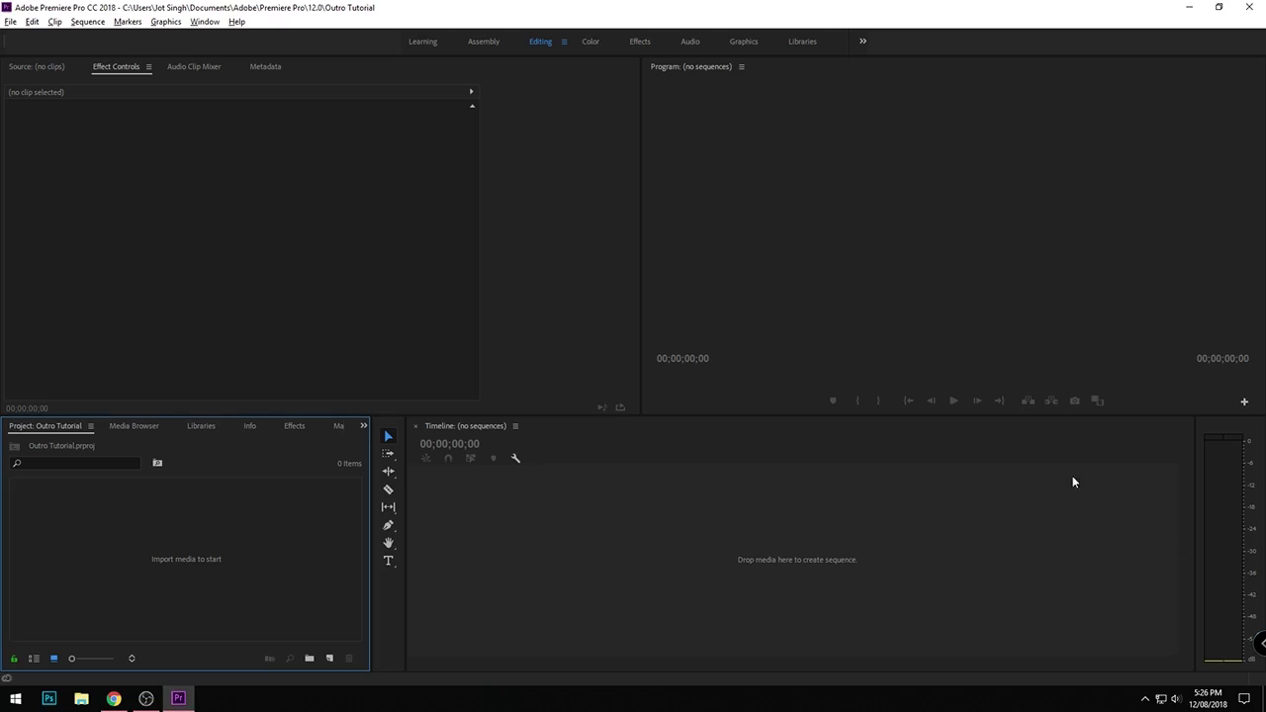
# - Import the Outro image from the Desktop into the Outro Tutorial project
pyautogui.click(272, 363)
pyautogui.click(152, 508)
pyautogui.doubleClick(151, 502)
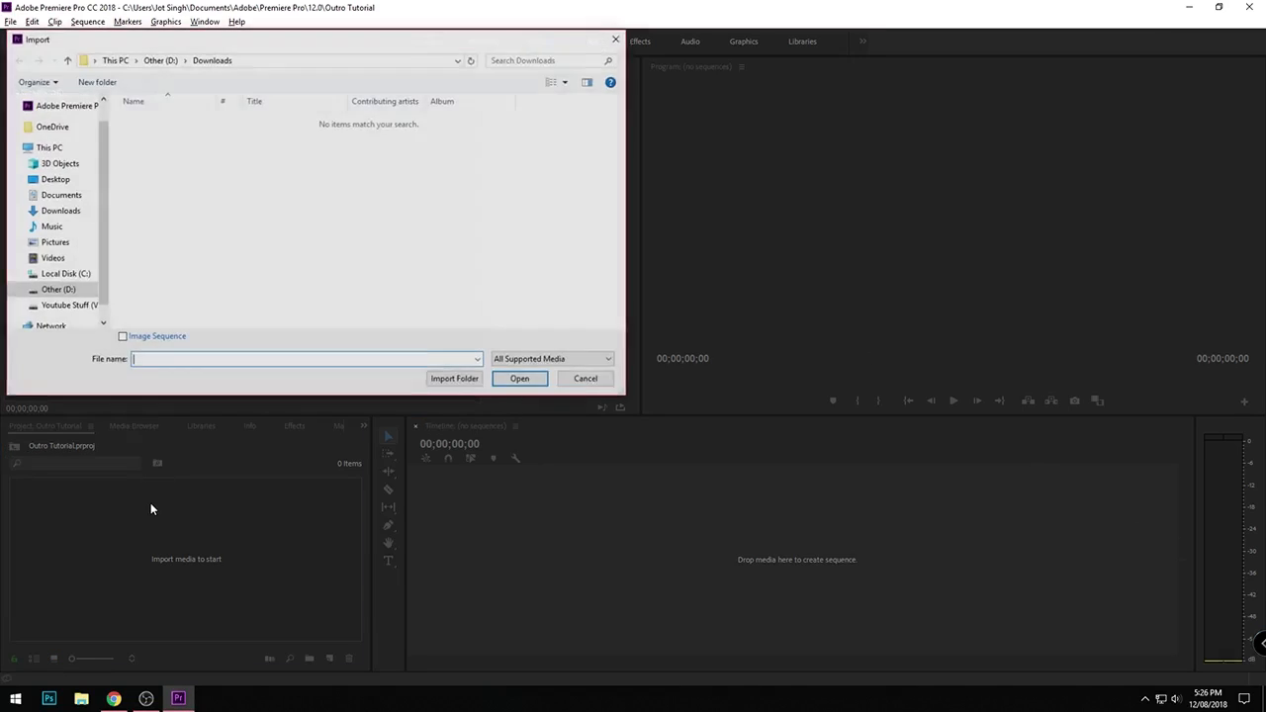
pyautogui.click(53, 179)
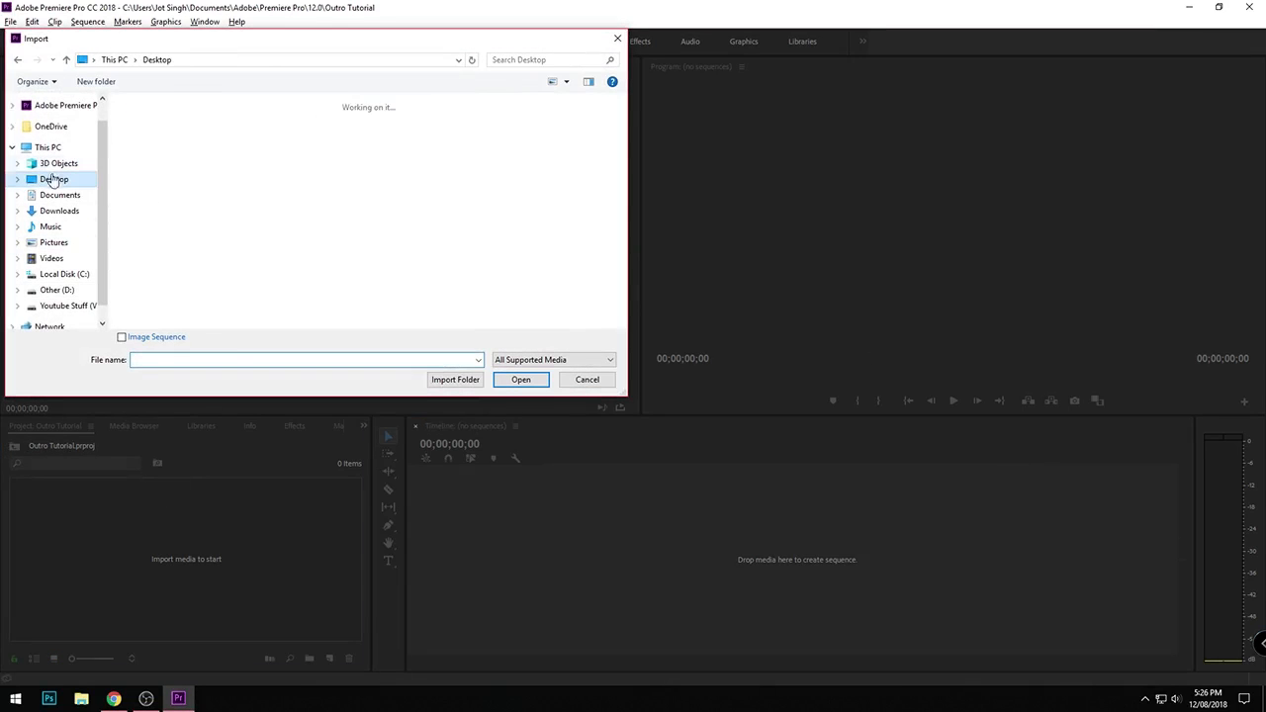
pyautogui.click(305, 138)
pyautogui.doubleClick(304, 139)
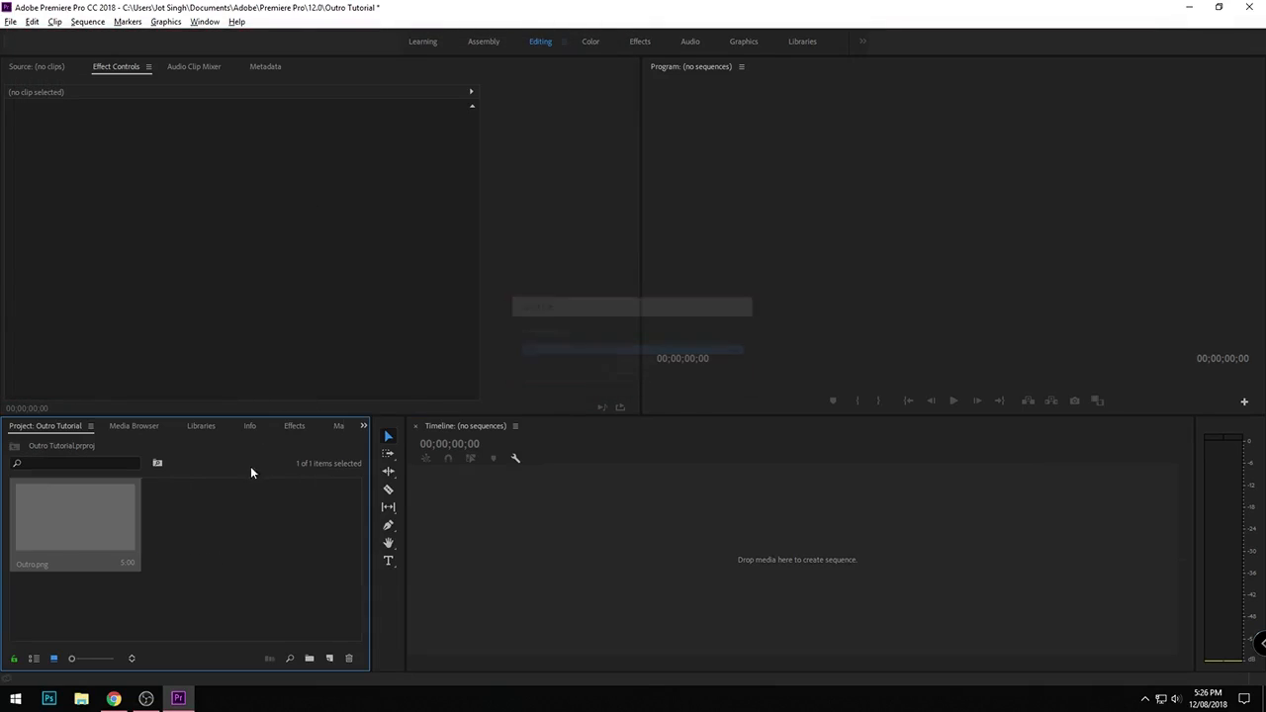
# - Create a sequence from Outro.png and extend the clip's duration to 00:00:09:23
pyautogui.moveTo(98, 517); pyautogui.dragTo(412, 492)
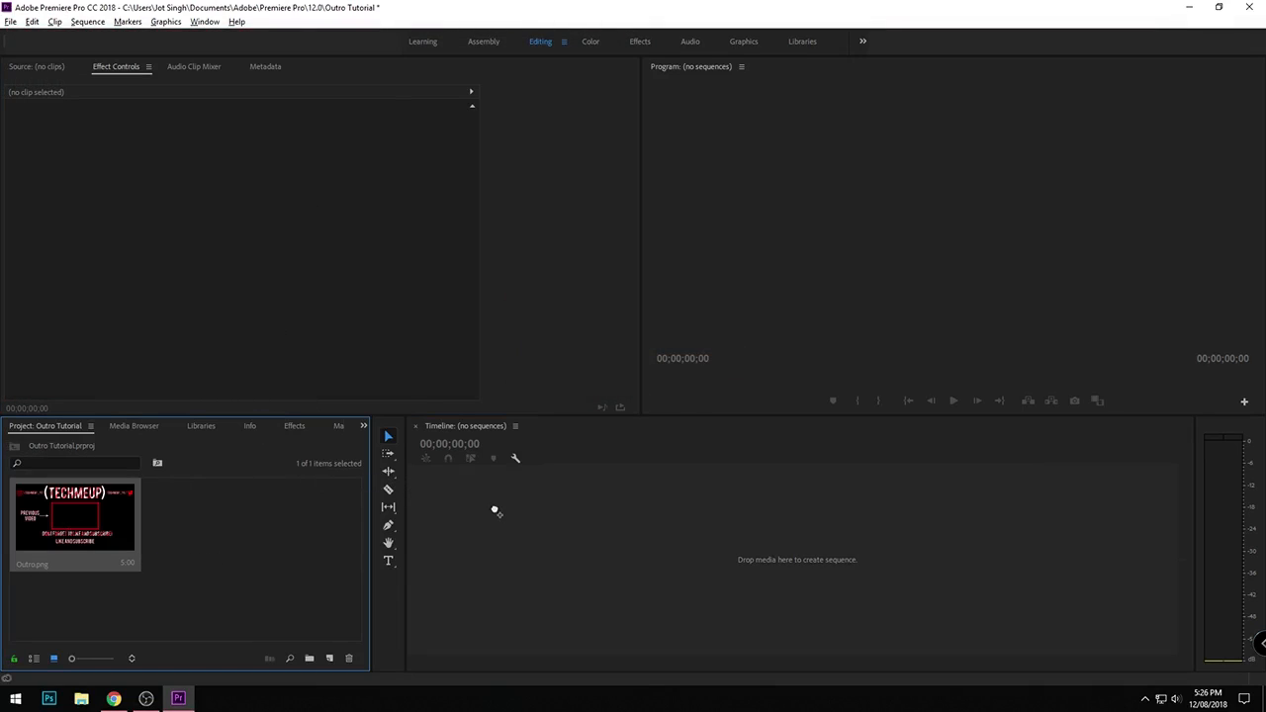
pyautogui.moveTo(495, 511); pyautogui.dragTo(511, 510)
pyautogui.click(628, 551)
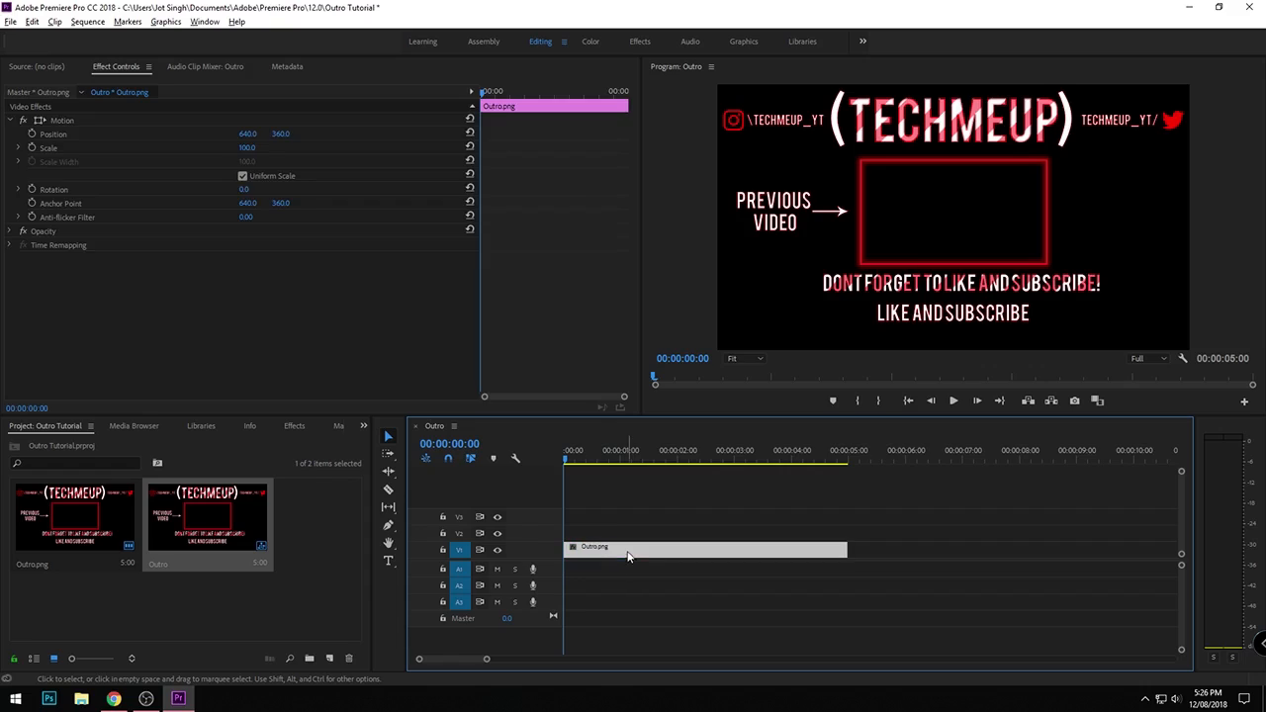
pyautogui.moveTo(847, 543); pyautogui.dragTo(1132, 540)
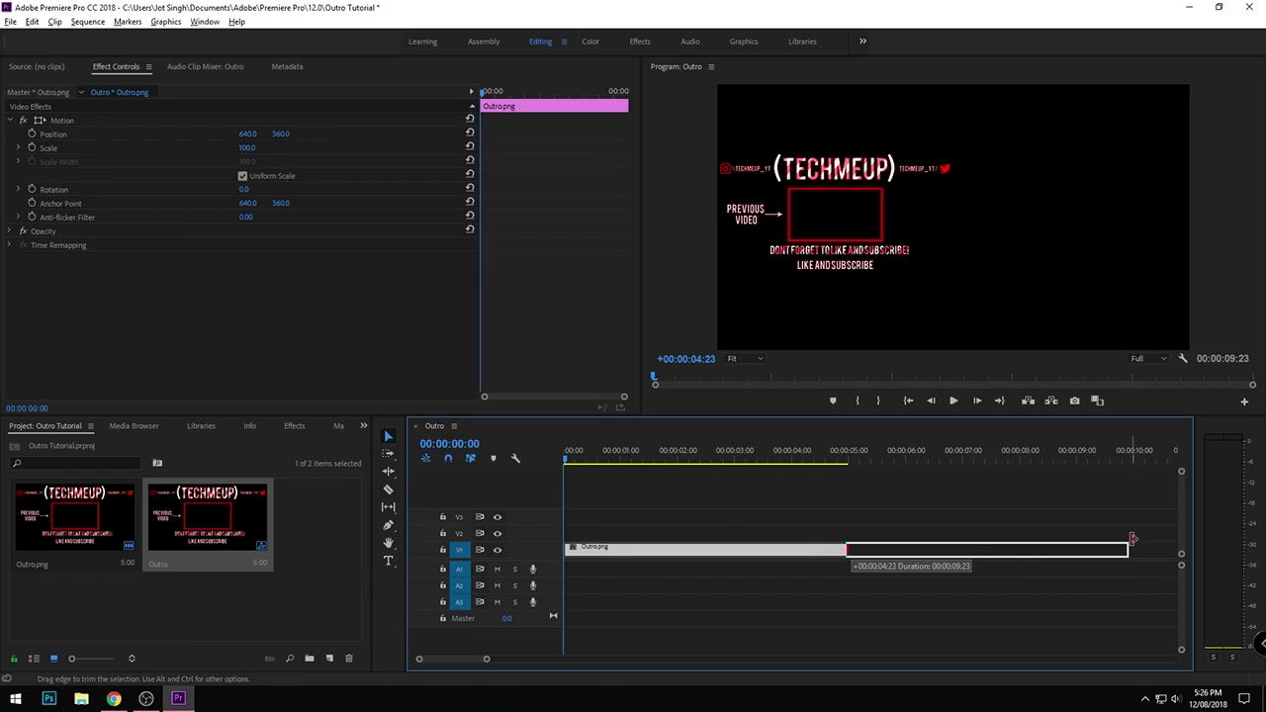
pyautogui.moveTo(1133, 539); pyautogui.dragTo(1129, 542)
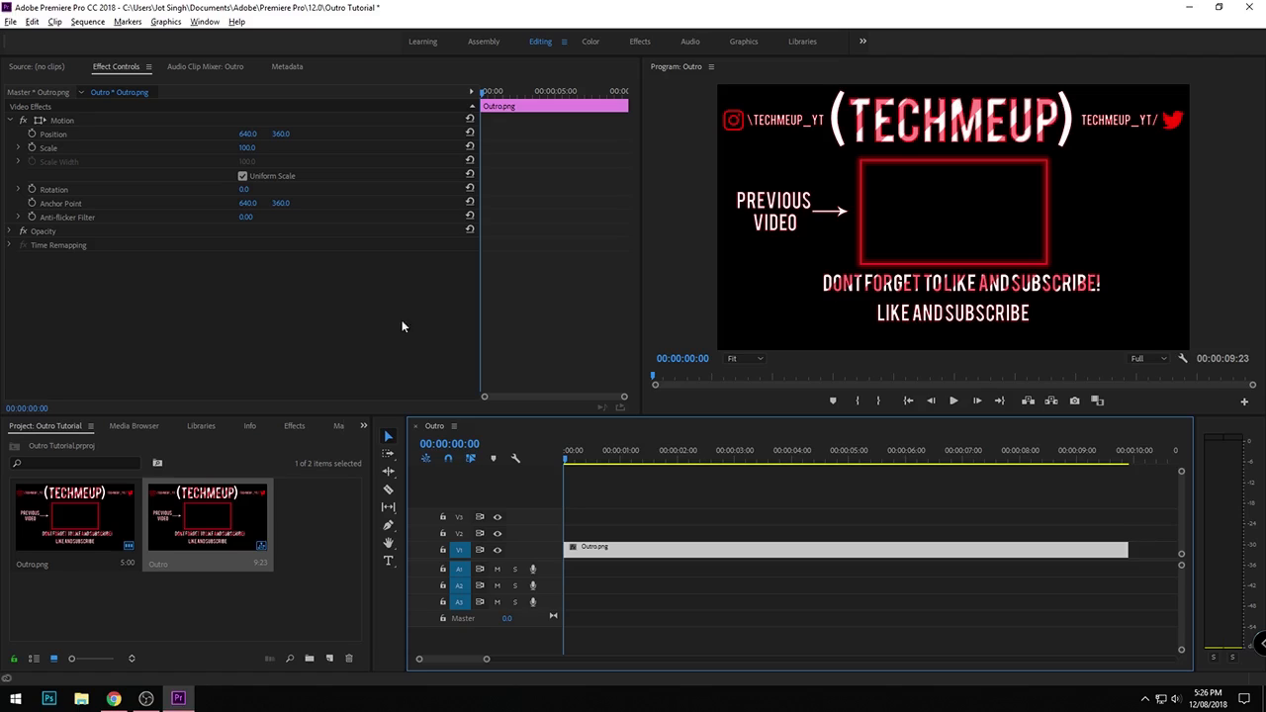
# - Switch to Chrome, open YouTube in a new tab and close the two older tabs
pyautogui.doubleClick(255, 588)
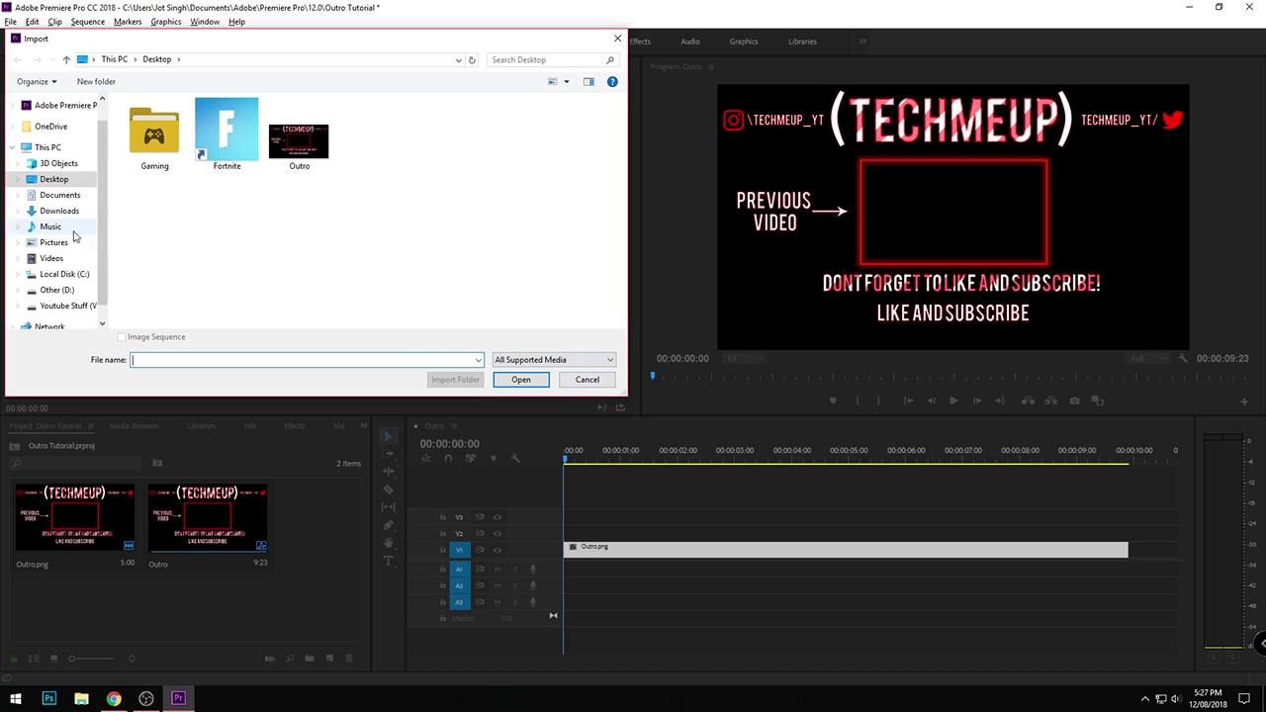
pyautogui.click(585, 378)
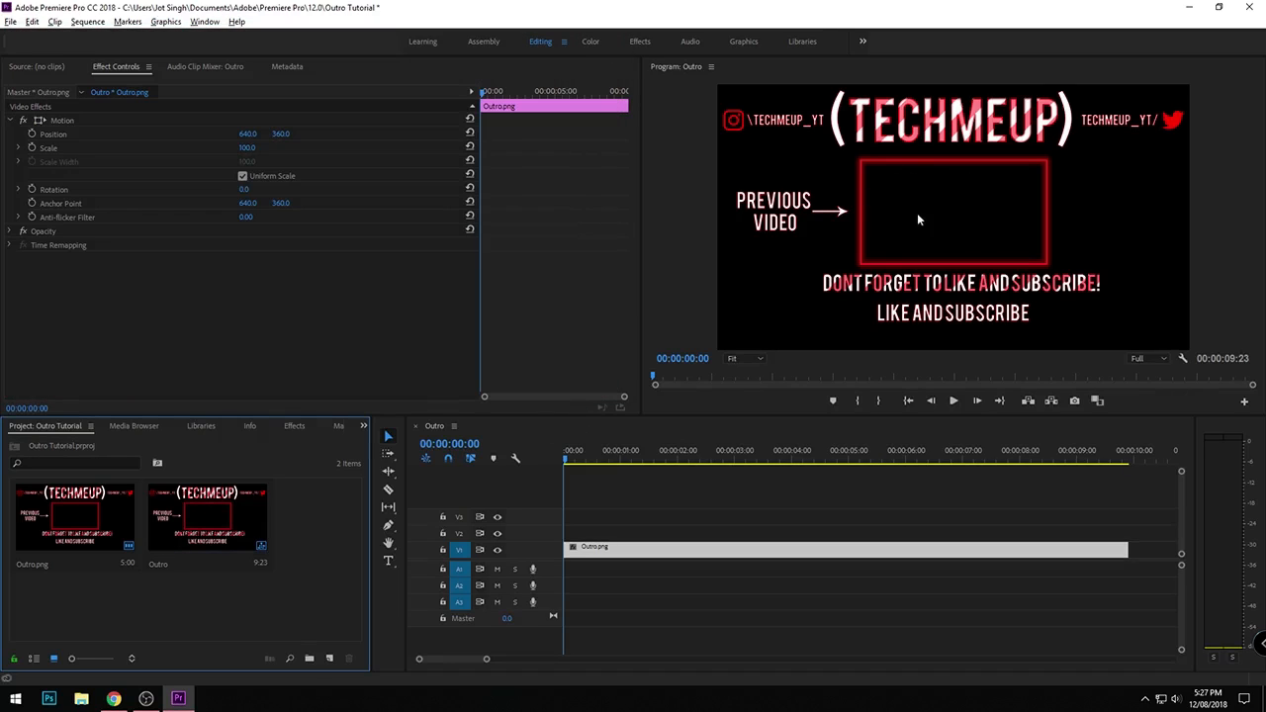
pyautogui.click(113, 698)
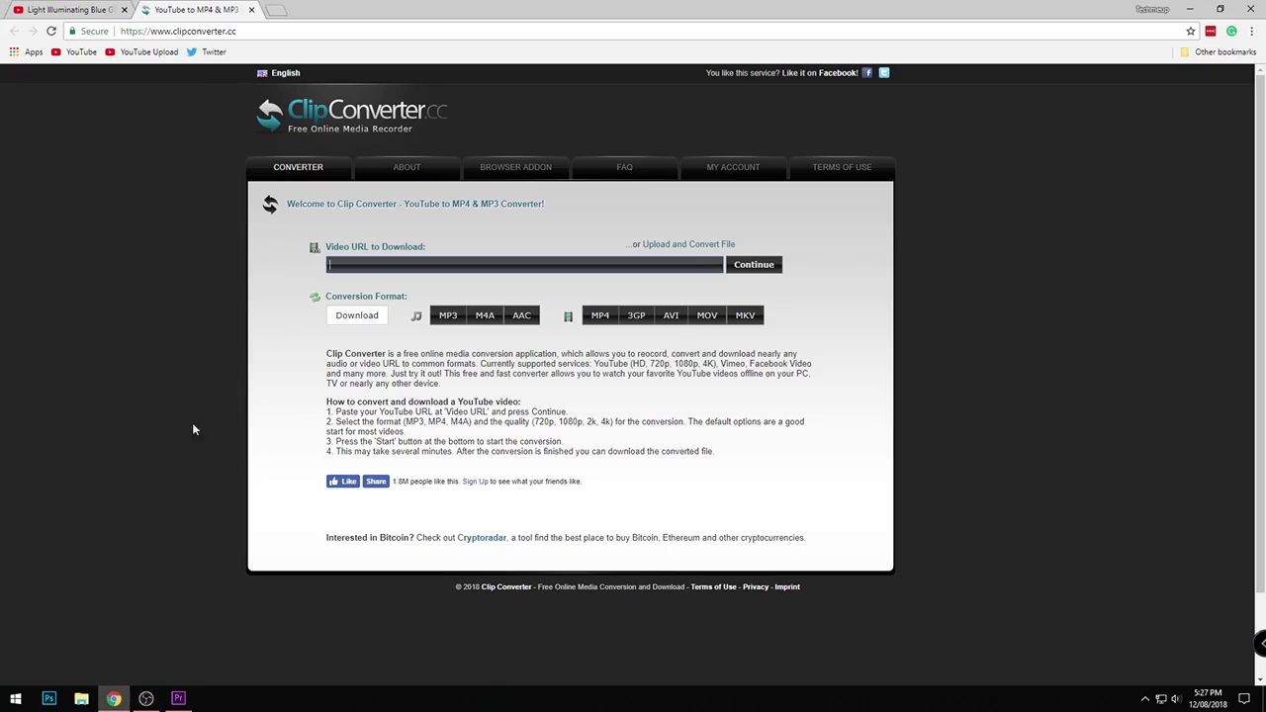
pyautogui.click(271, 8)
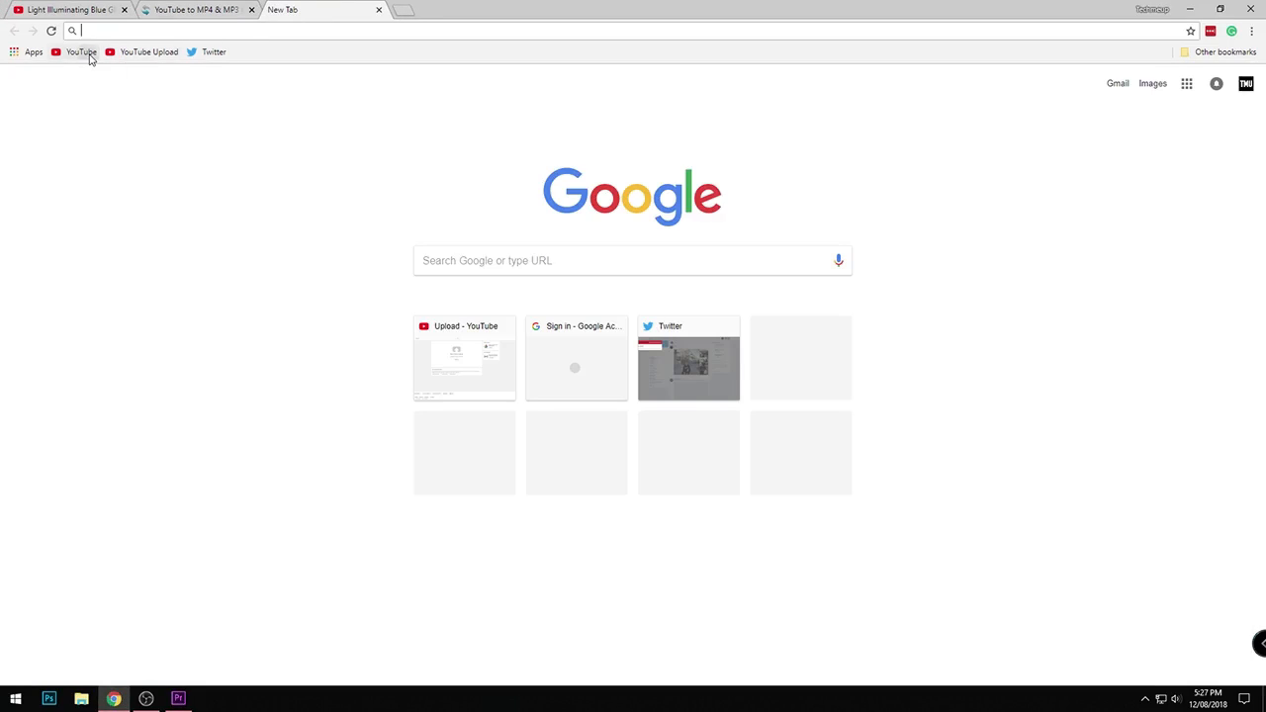
pyautogui.click(83, 53)
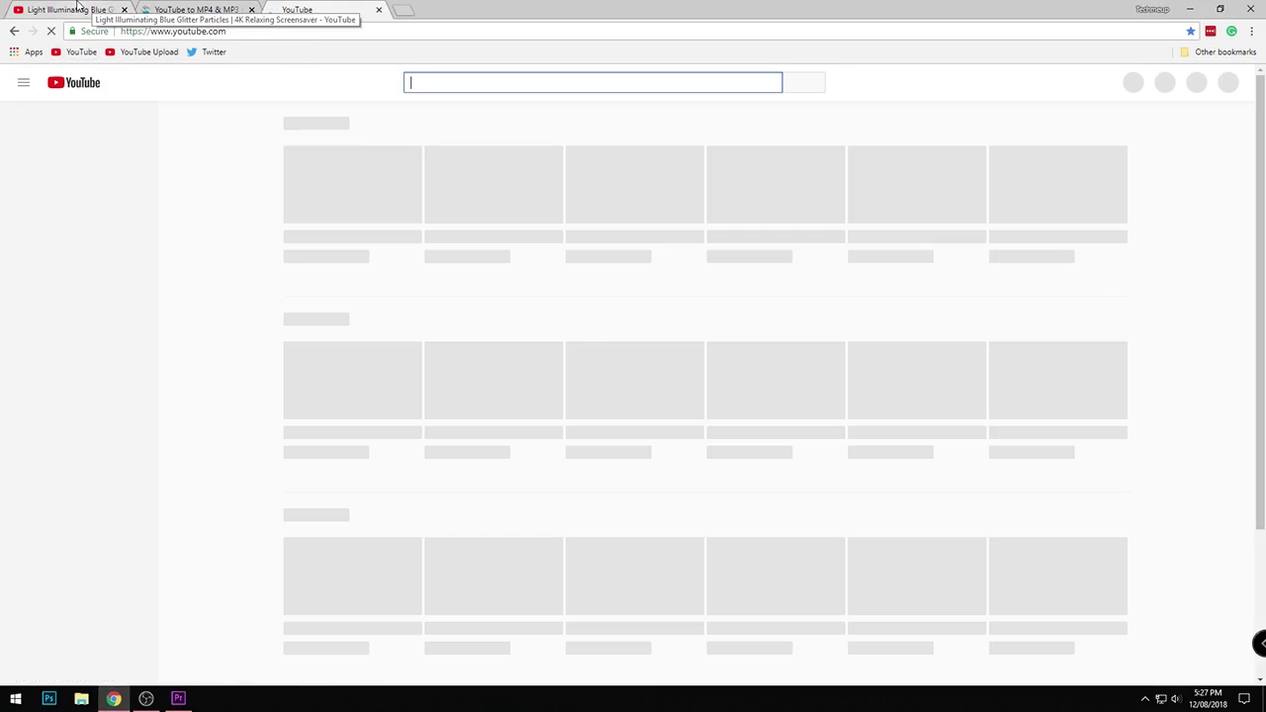
pyautogui.middleClick(79, 5)
pyautogui.middleClick(79, 5)
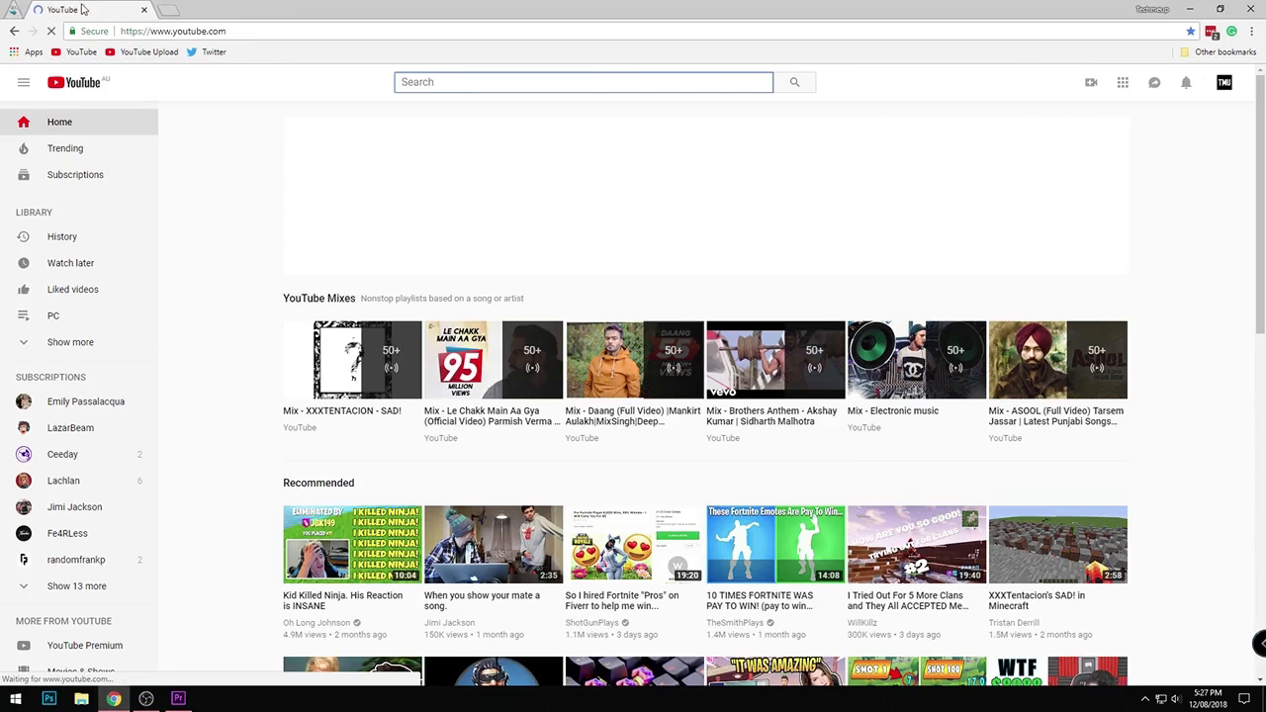
# - Go to the Techmeup channel and open its video list in YouTube Studio (beta)
pyautogui.click(1225, 82)
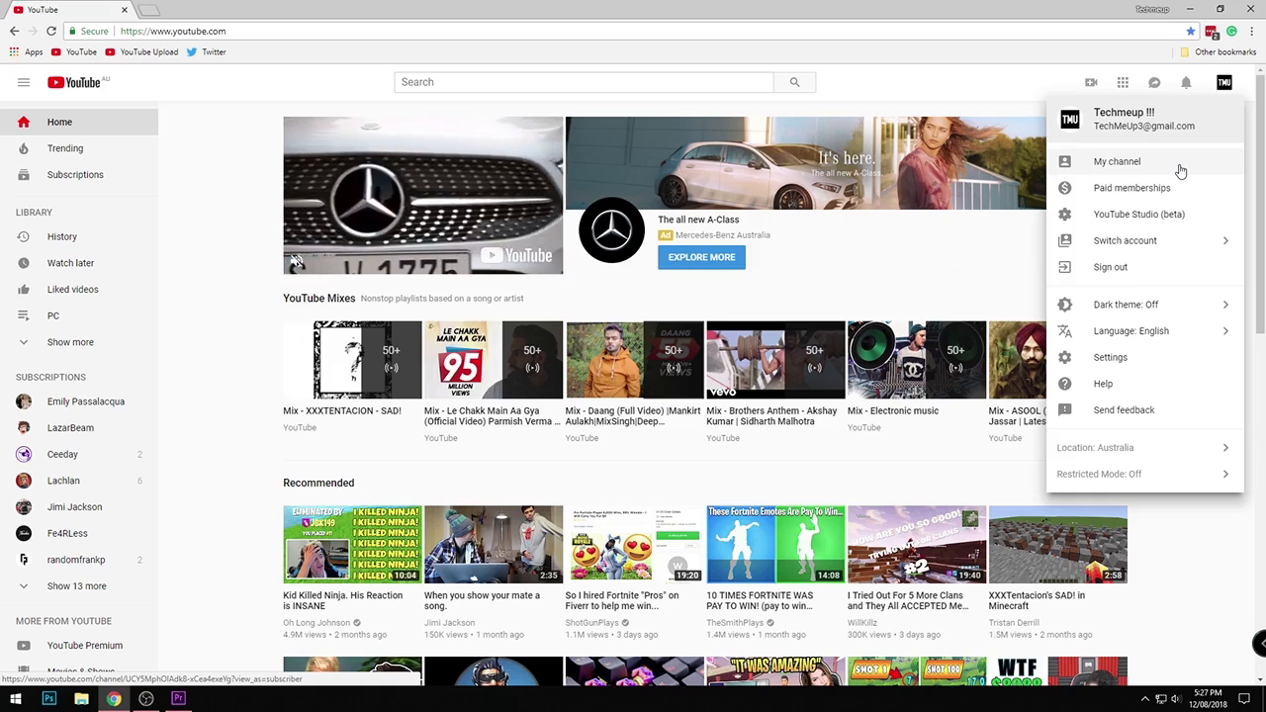
pyautogui.click(1180, 166)
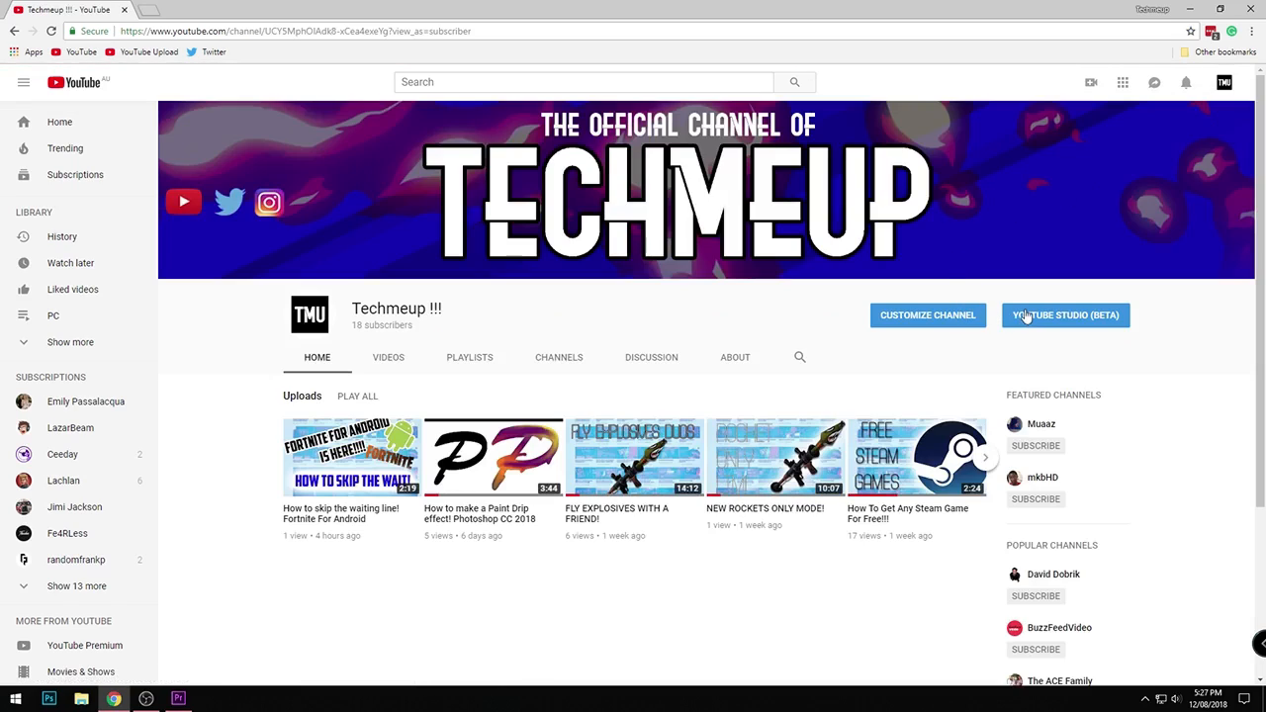
pyautogui.click(1026, 314)
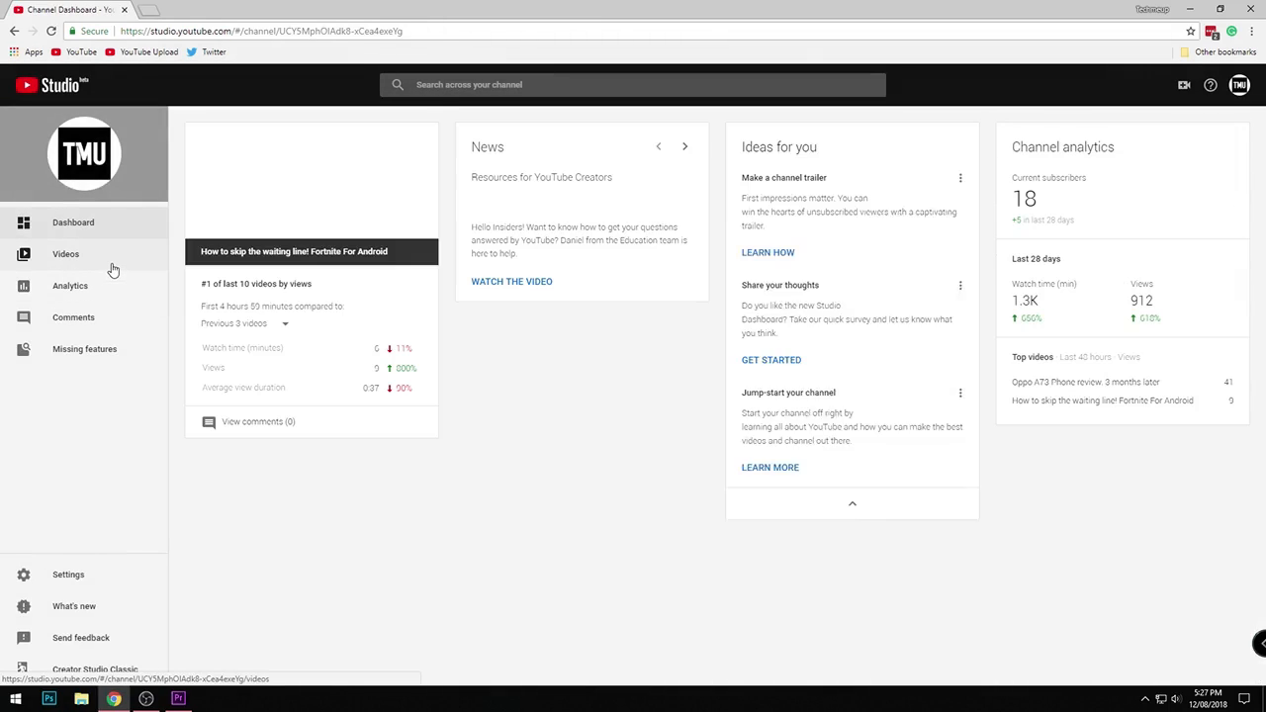
pyautogui.click(107, 264)
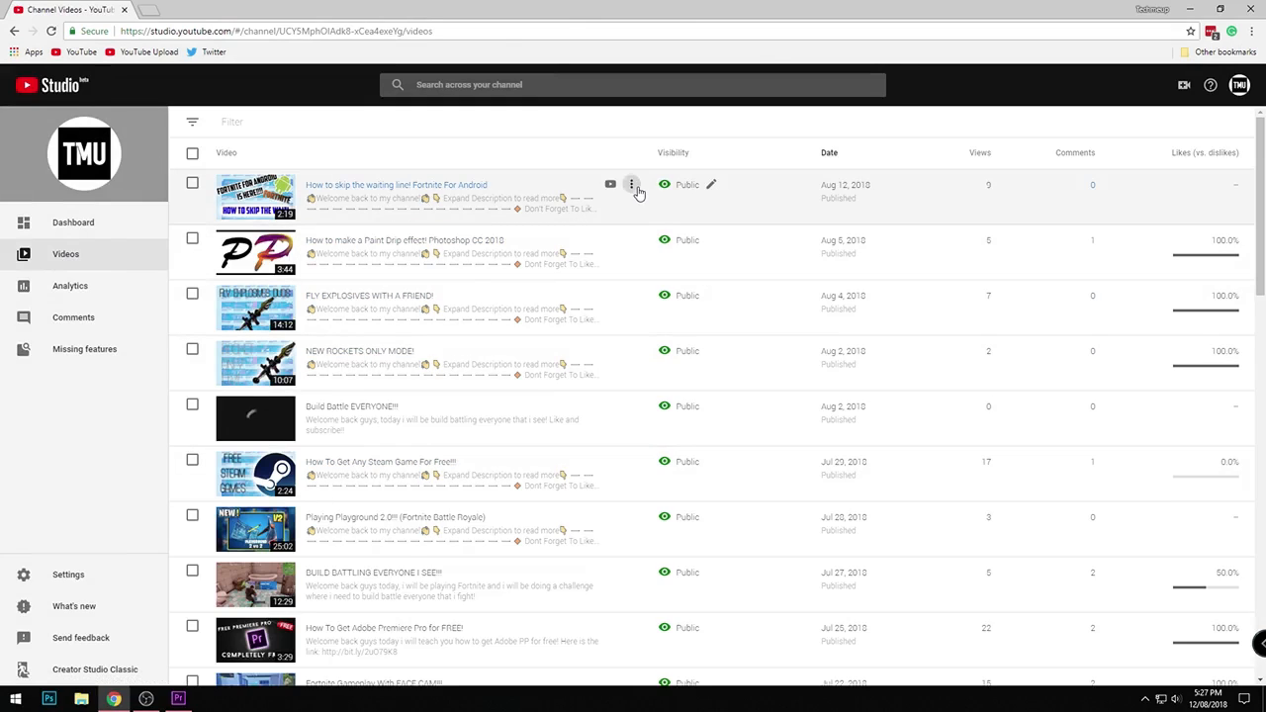
# - Download the video How to skip the waiting line! Fortnite For Android and close the Studio page
pyautogui.click(631, 188)
pyautogui.click(600, 240)
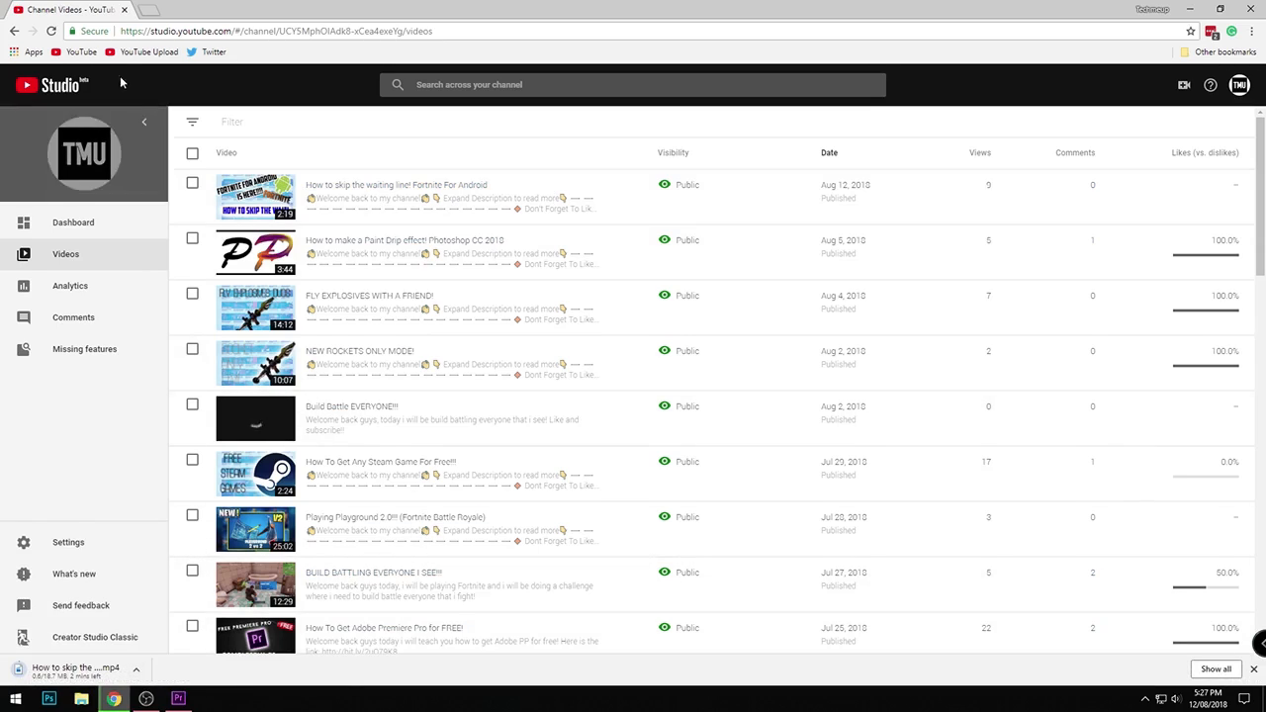
pyautogui.click(146, 9)
pyautogui.middleClick(65, 8)
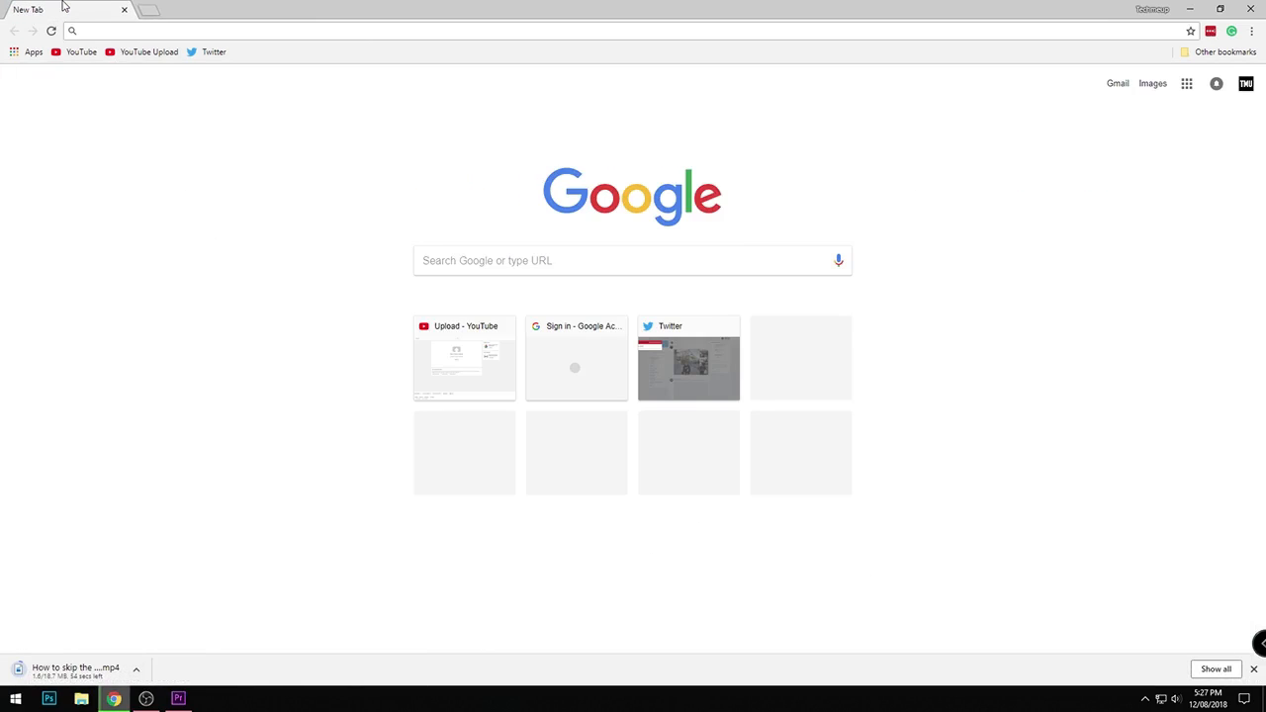
# - Switch to Premiere Pro and import the downloaded How to skip the waiting line video from the Downloads folder on Other (D:)
pyautogui.click(69, 33)
pyautogui.click(146, 698)
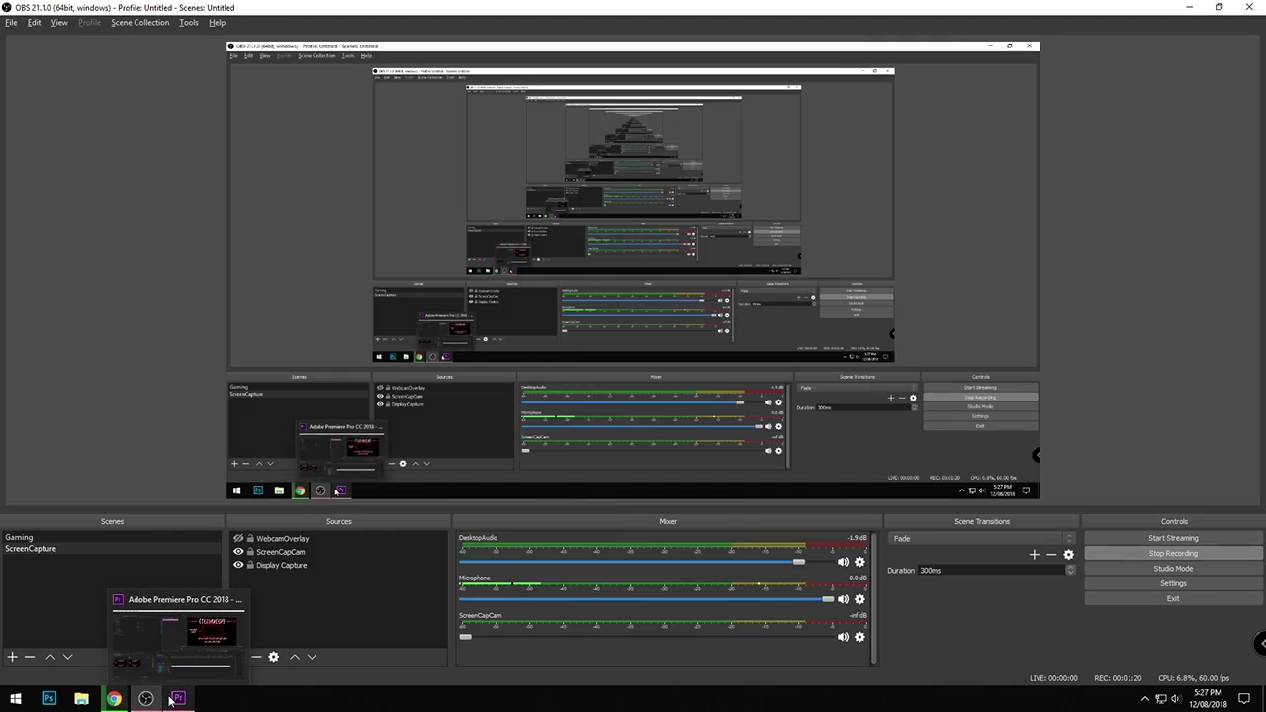
pyautogui.click(178, 698)
pyautogui.doubleClick(299, 589)
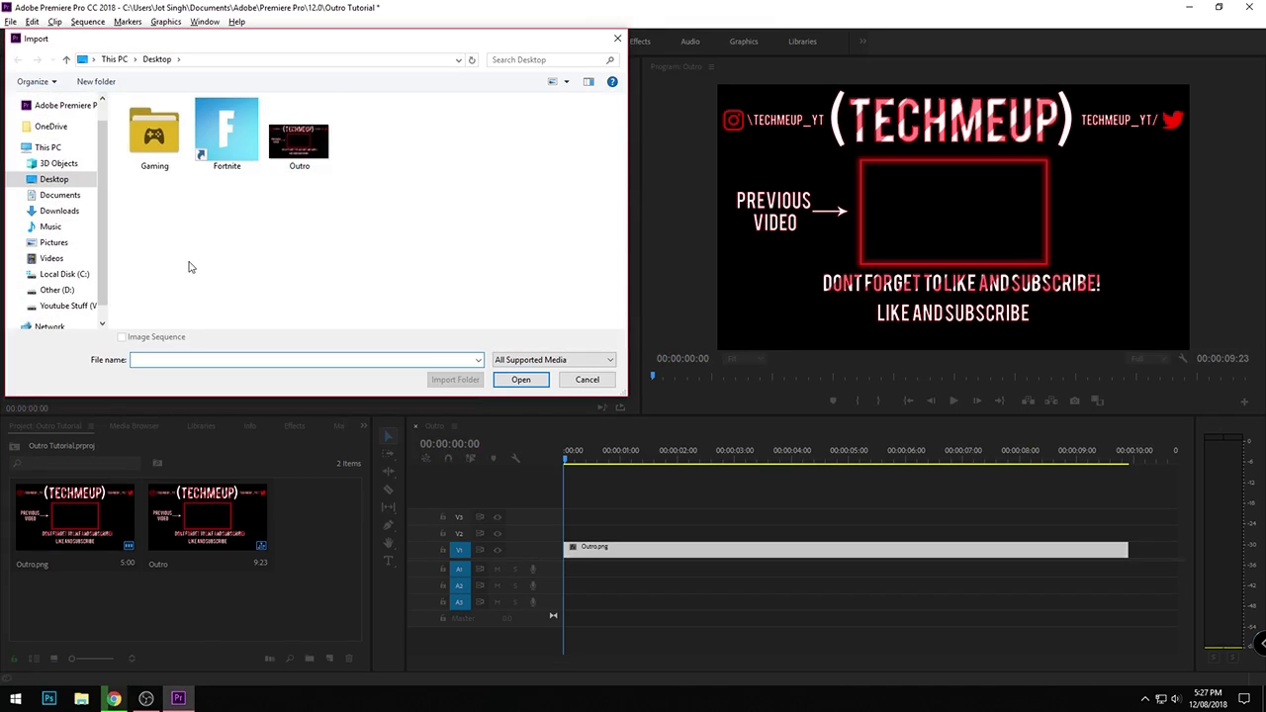
pyautogui.click(114, 696)
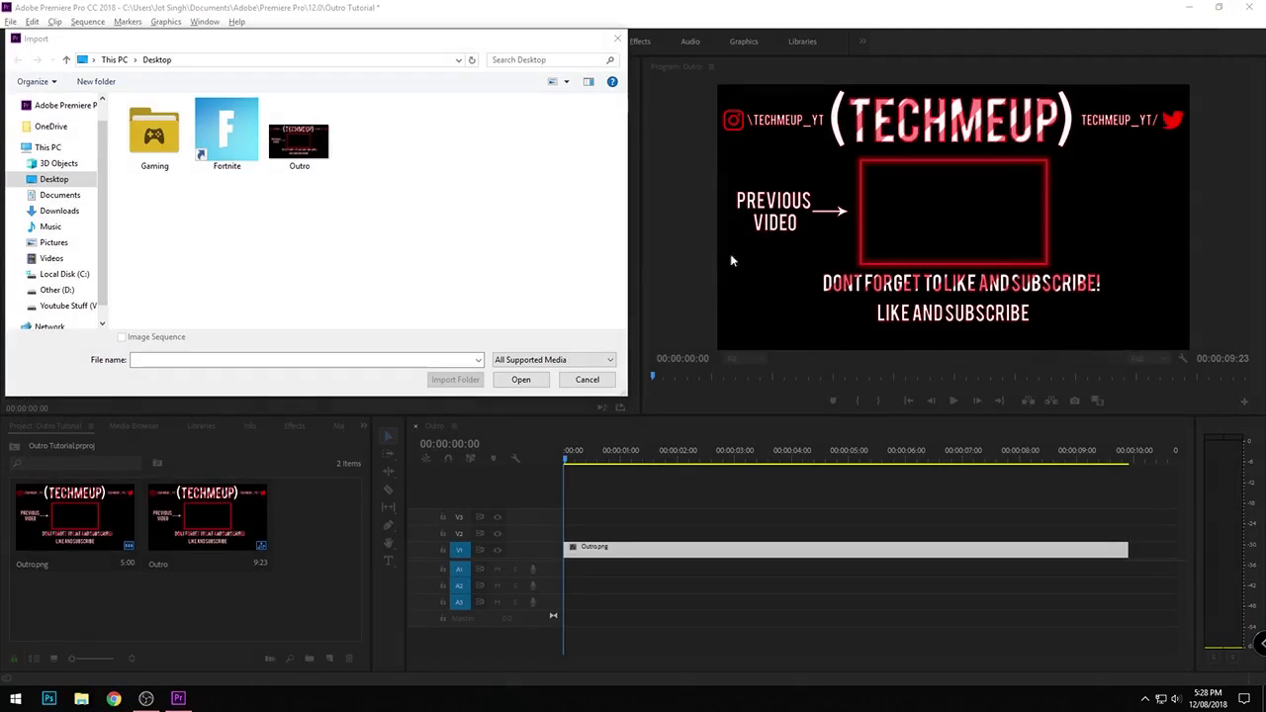
pyautogui.click(57, 290)
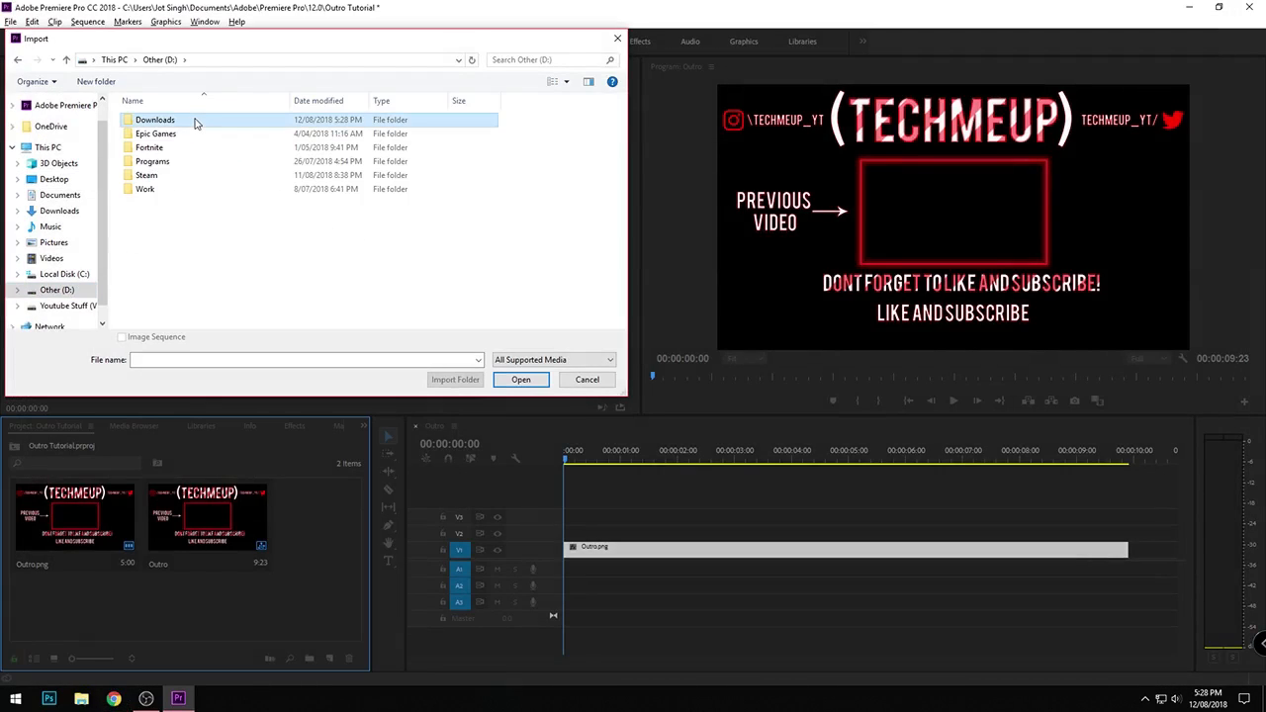
pyautogui.doubleClick(195, 121)
pyautogui.doubleClick(176, 140)
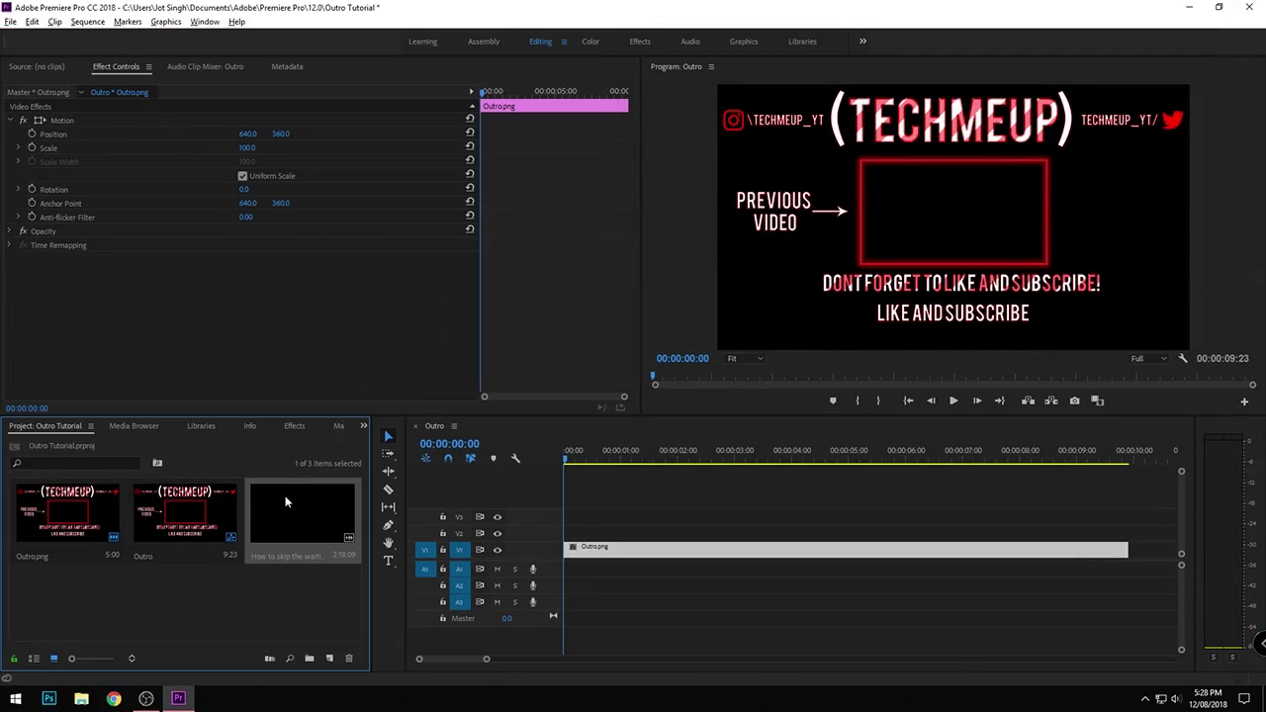
# - Place the downloaded video on track V2 above Outro.png and remove its unlinked audio from the timeline
pyautogui.moveTo(290, 516); pyautogui.dragTo(588, 551)
pyautogui.click(591, 586)
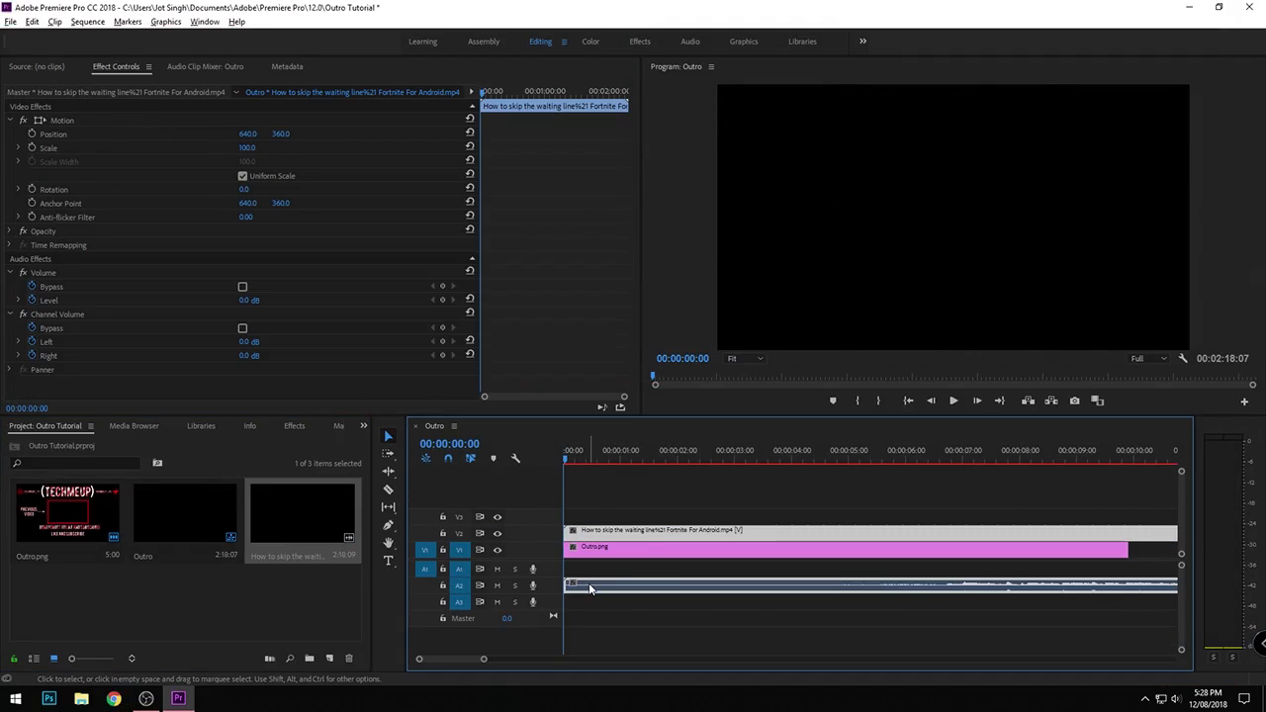
pyautogui.rightClick(592, 587)
pyautogui.click(695, 253)
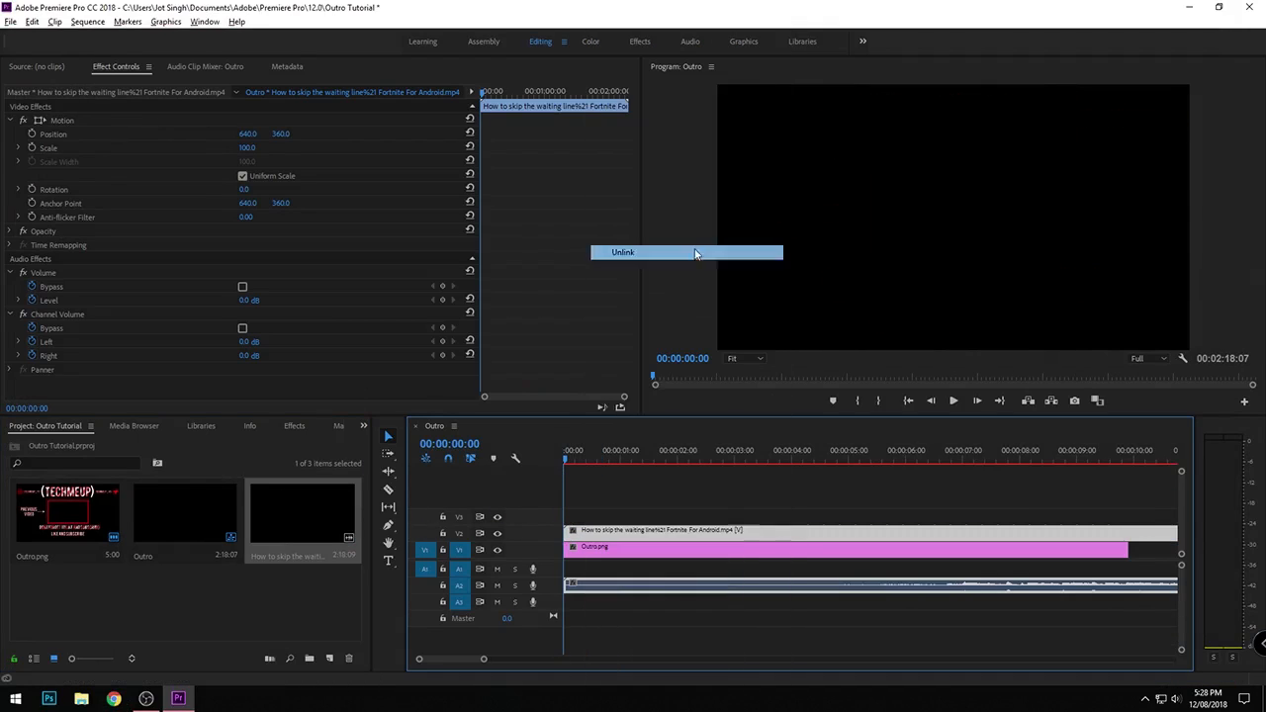
pyautogui.click(668, 588)
pyautogui.press('Delete')
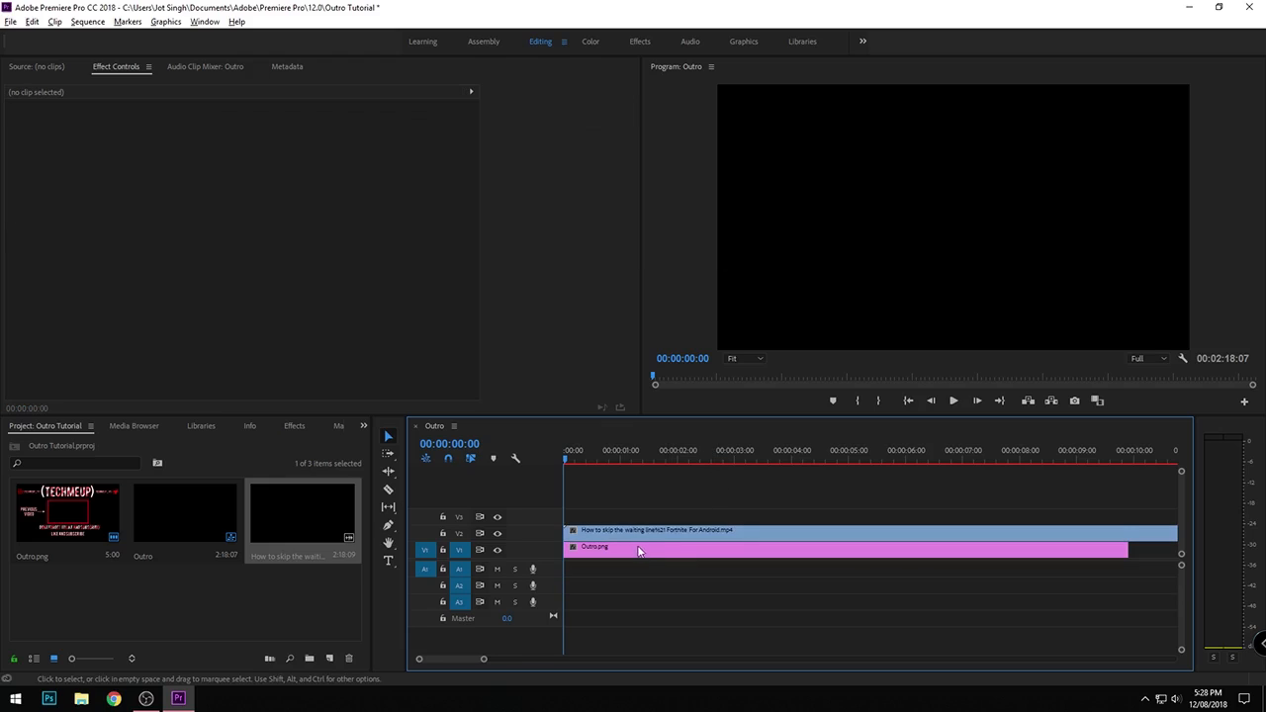
# - Shift the video clip on V2 about 7 frames later and reduce its Scale to 0
pyautogui.click(633, 535)
pyautogui.moveTo(633, 535); pyautogui.dragTo(643, 535)
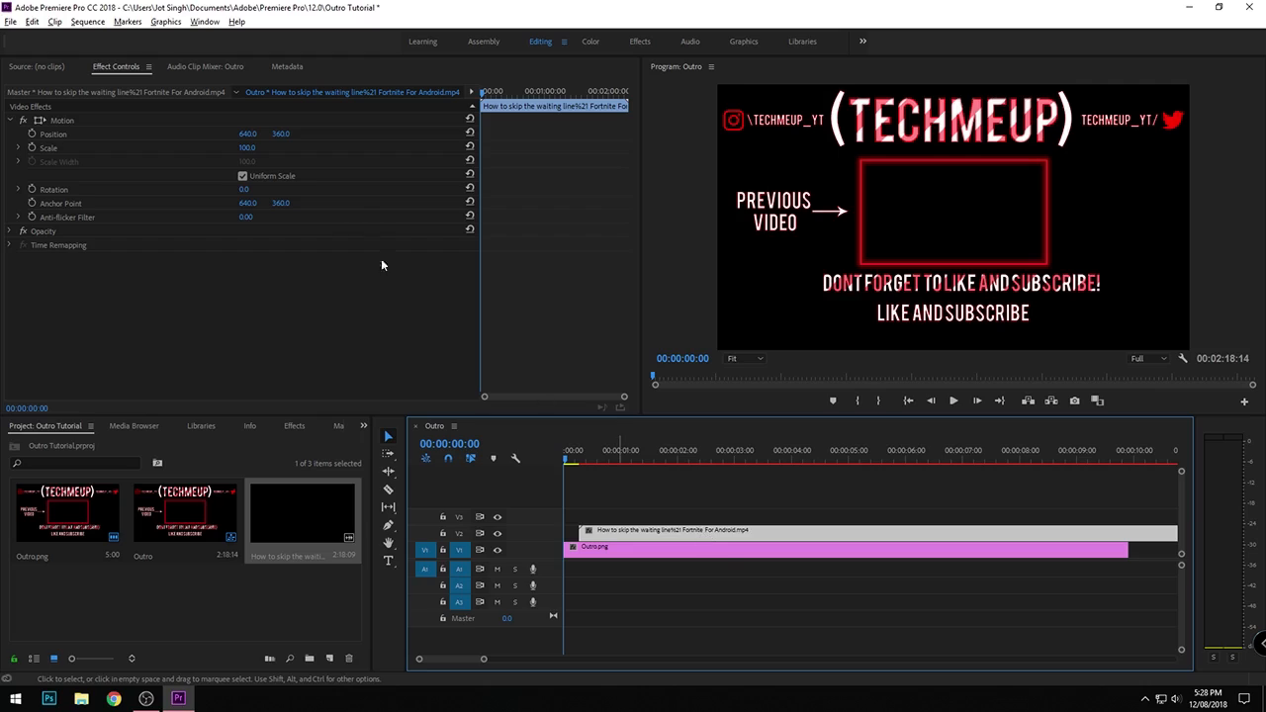
pyautogui.click(109, 67)
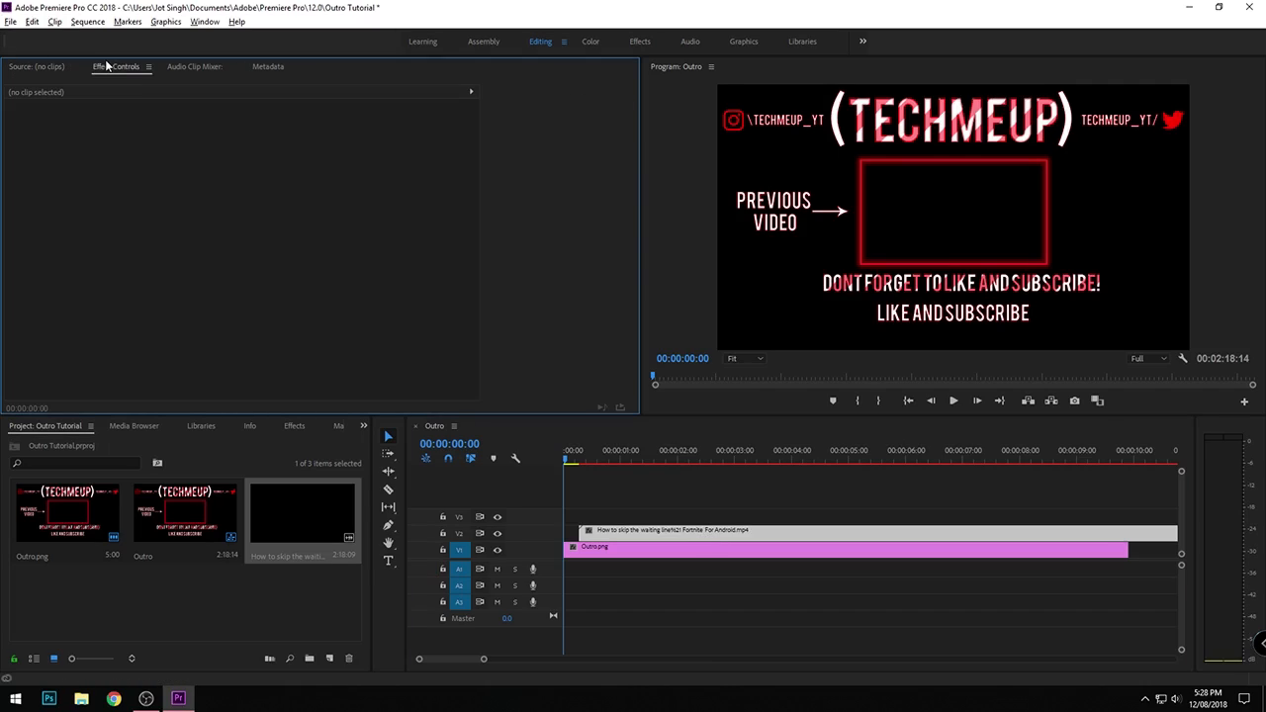
pyautogui.click(611, 535)
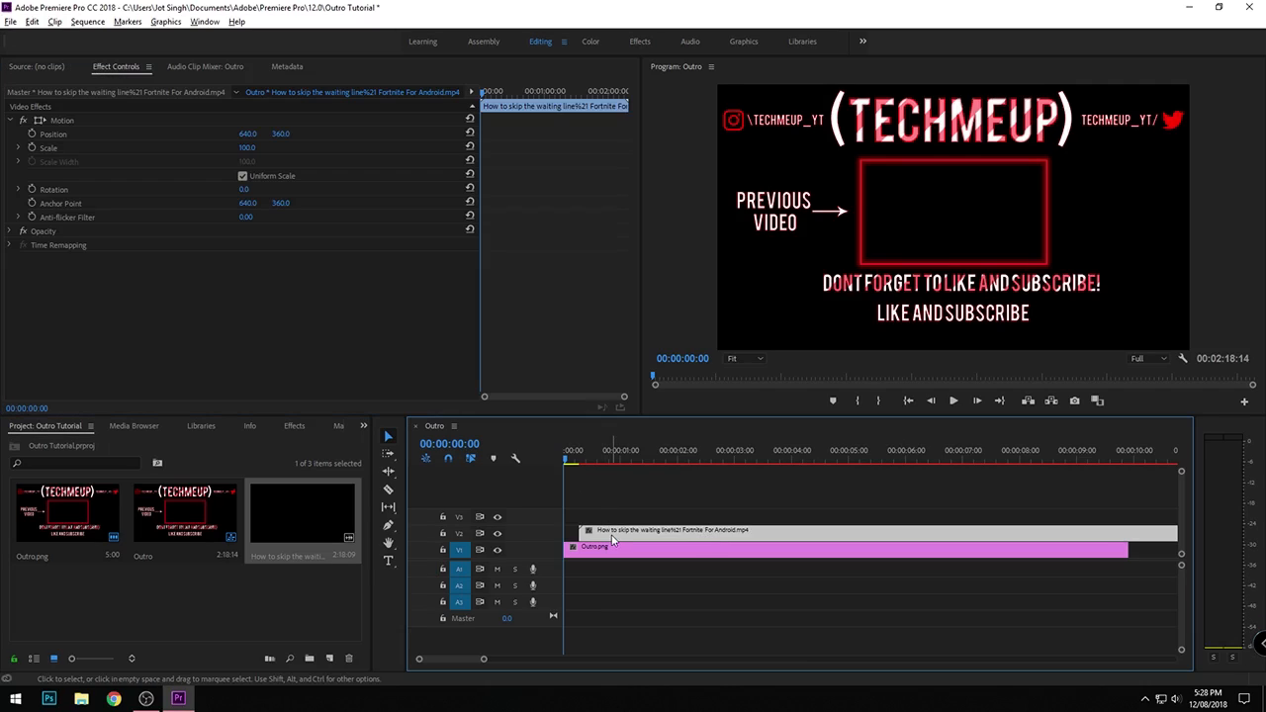
pyautogui.click(266, 148)
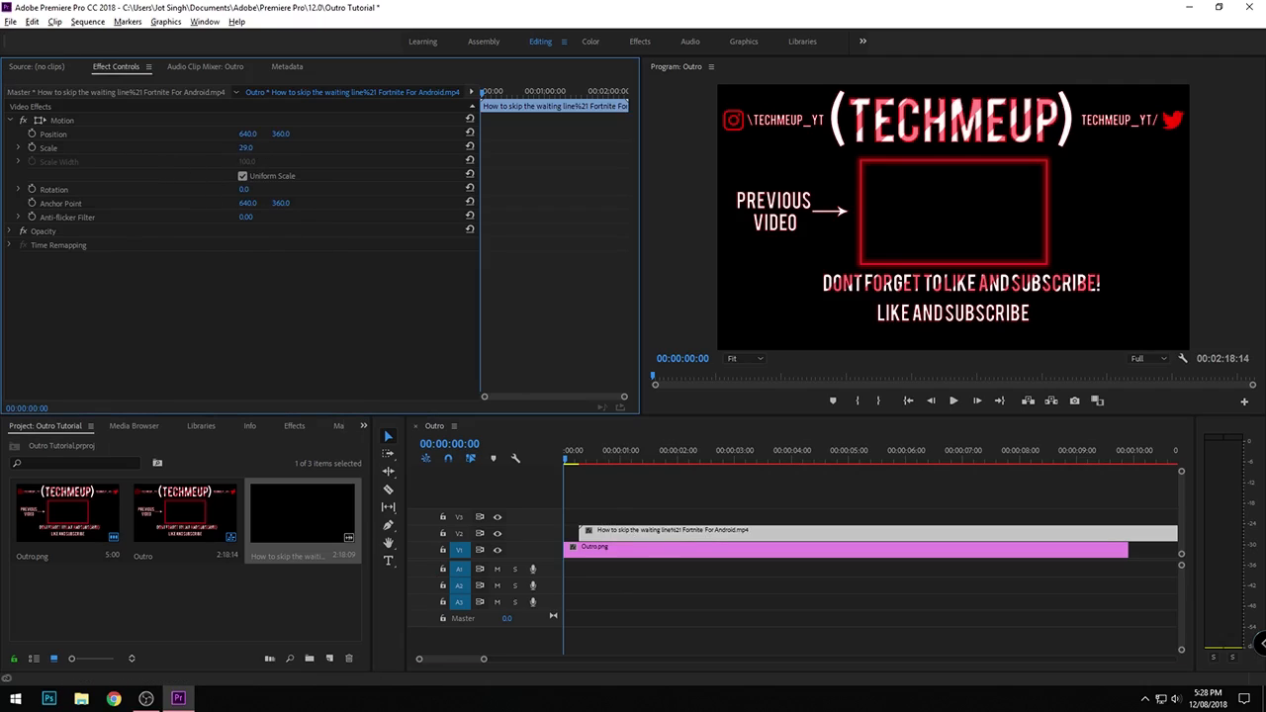
# - Reopen the V2 clip's effect controls and play the sequence to about the 10-second mark
pyautogui.doubleClick(690, 532)
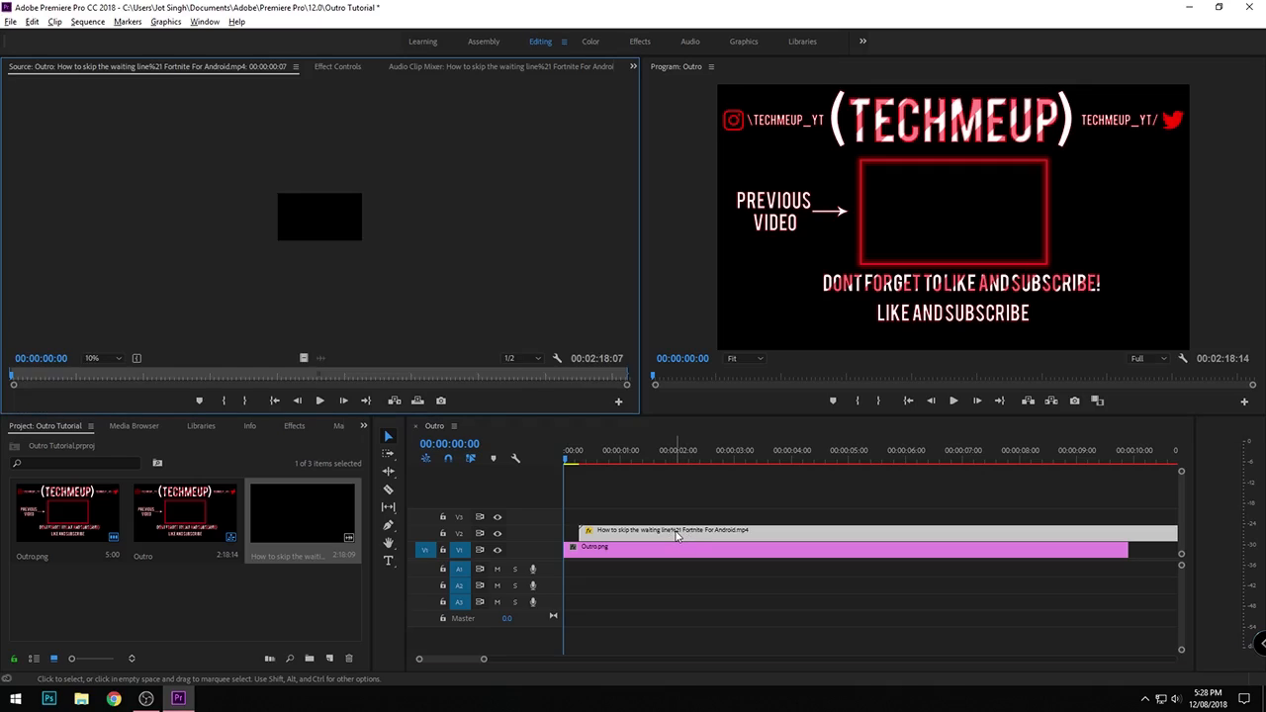
pyautogui.click(337, 66)
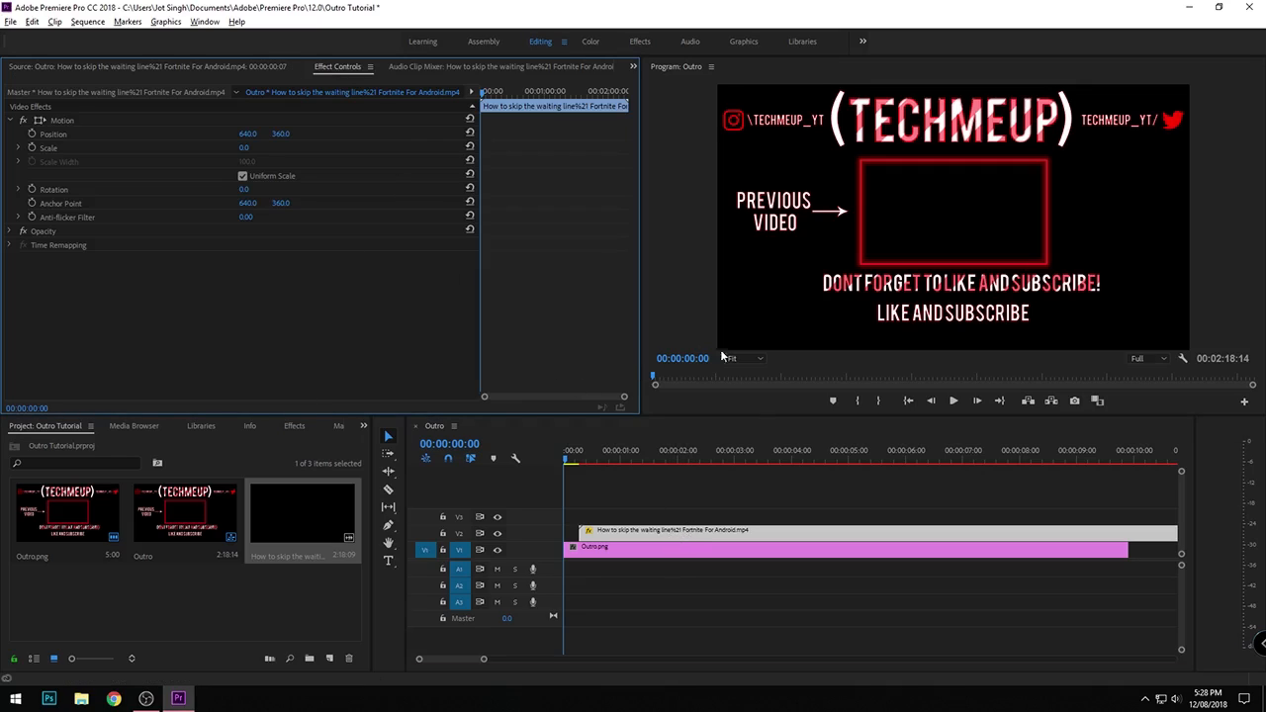
pyautogui.click(625, 534)
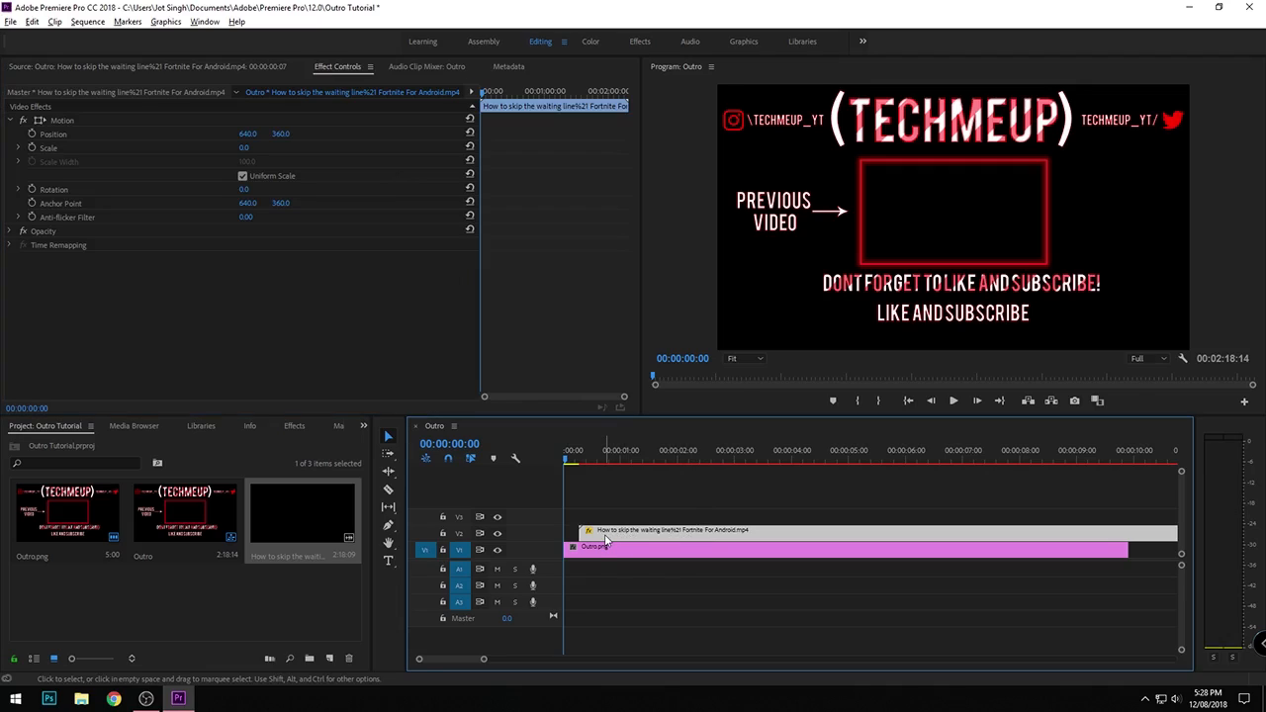
pyautogui.press('space')
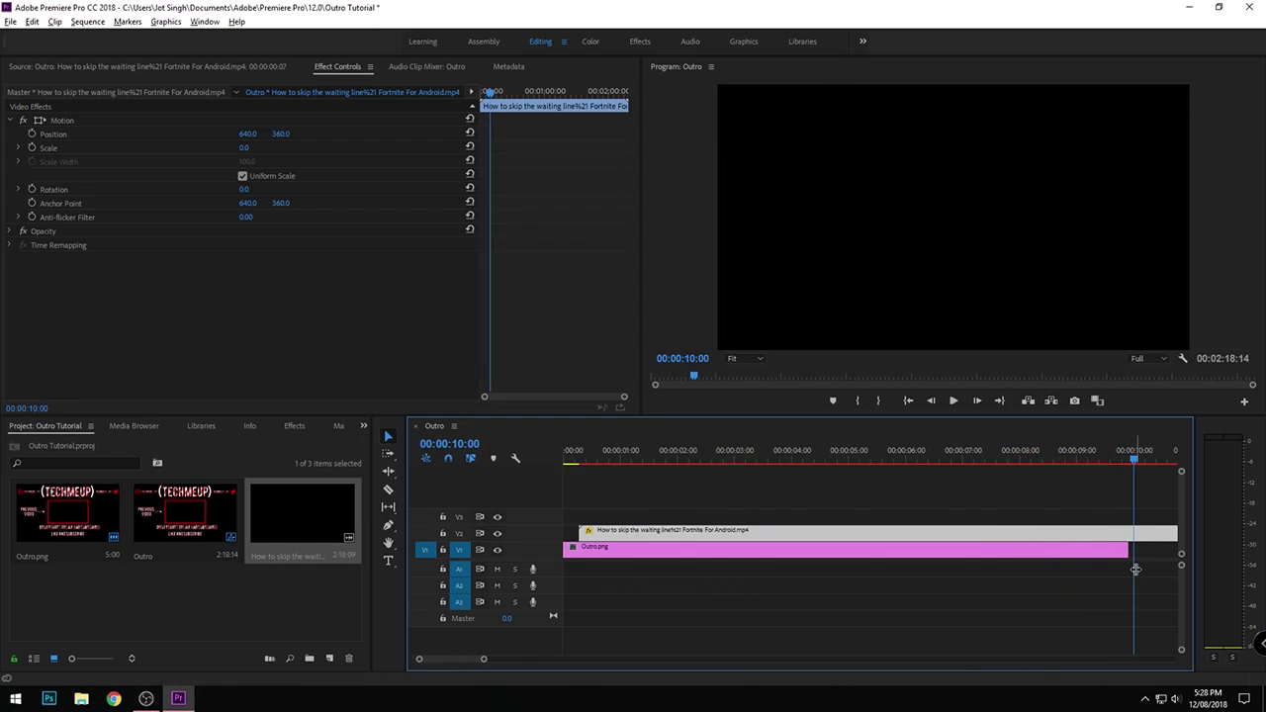
# - Move the playhead to 00:00:12:21 and restore the V2 video's Scale to 100
pyautogui.moveTo(1135, 568); pyautogui.dragTo(1186, 577)
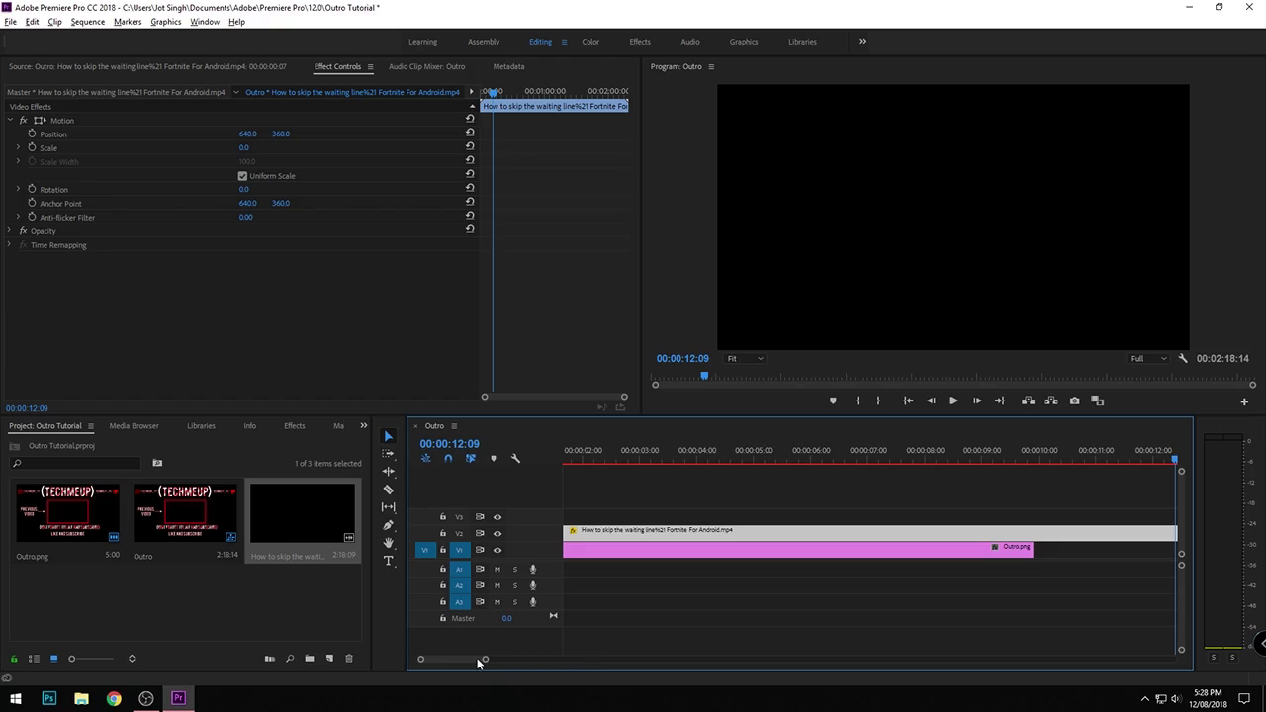
pyautogui.scroll(-3, 479, 656)
pyautogui.moveTo(775, 566); pyautogui.dragTo(803, 564)
pyautogui.moveTo(248, 151); pyautogui.dragTo(300, 151)
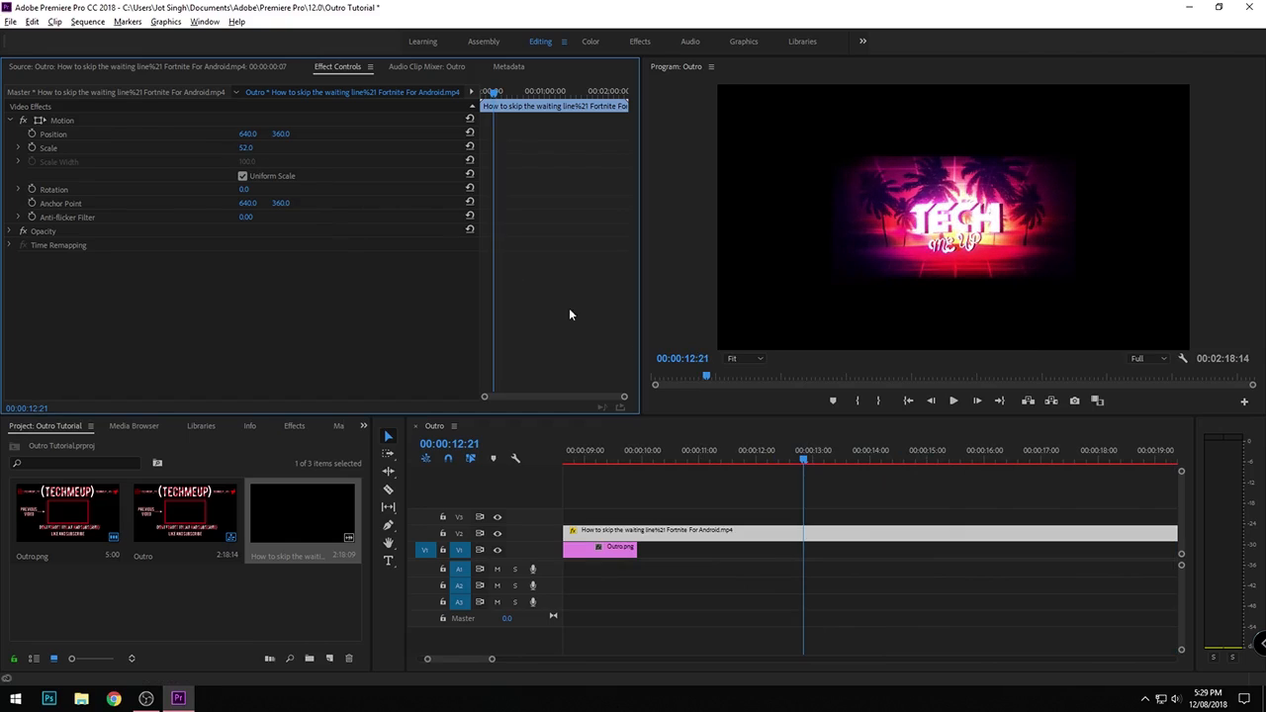
pyautogui.click(252, 146)
pyautogui.press('Return')
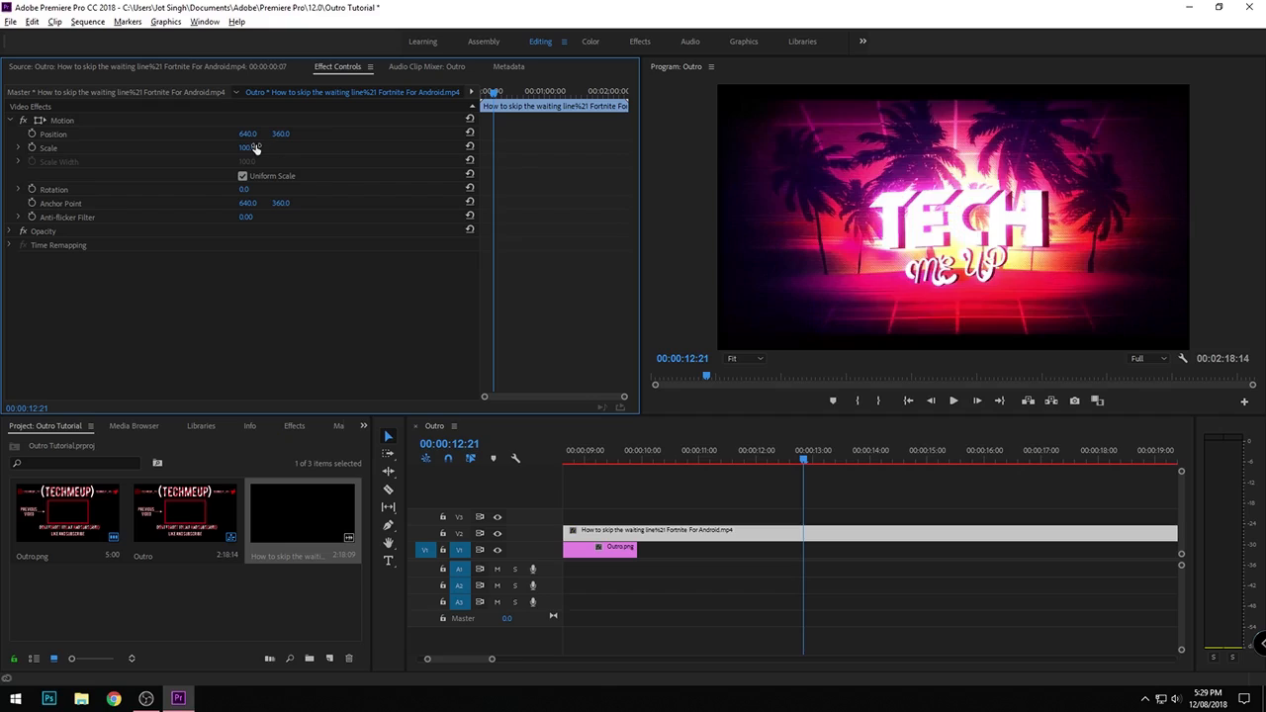
# - Split the V2 video at 00:00:12:21 and delete the portion before the cut
pyautogui.click(777, 536)
pyautogui.press('c')
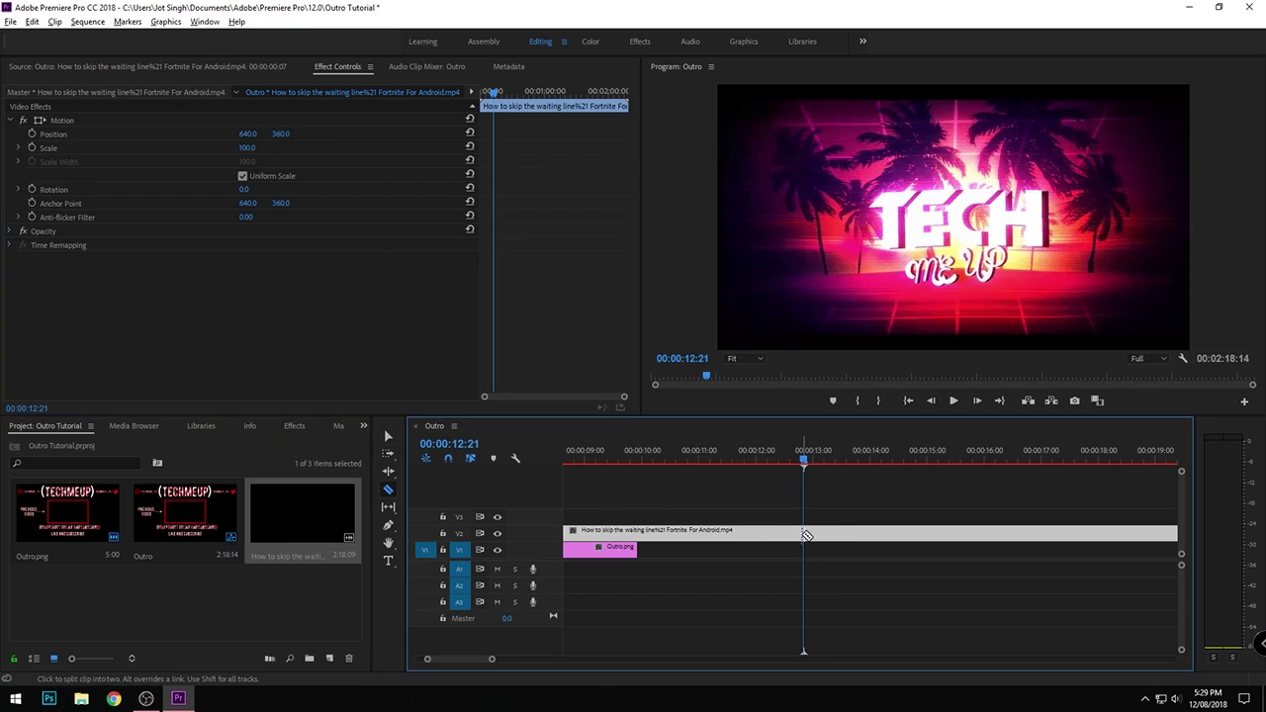
pyautogui.click(805, 534)
pyautogui.press('v')
pyautogui.click(798, 533)
pyautogui.click(779, 537)
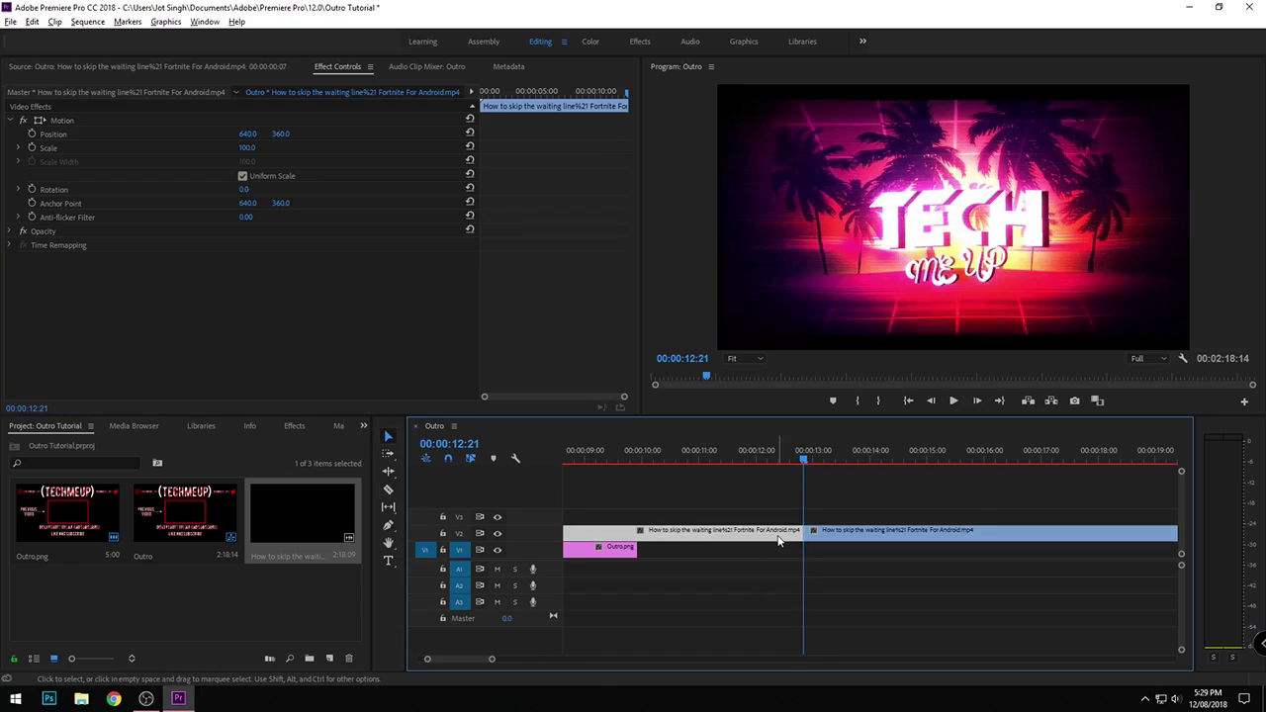
pyautogui.write('4')
pyautogui.press('Escape')
pyautogui.press('Delete')
# - Move the remaining video clip back to the start of the sequence on track V2, above Outro.png
pyautogui.moveTo(851, 535); pyautogui.dragTo(543, 521)
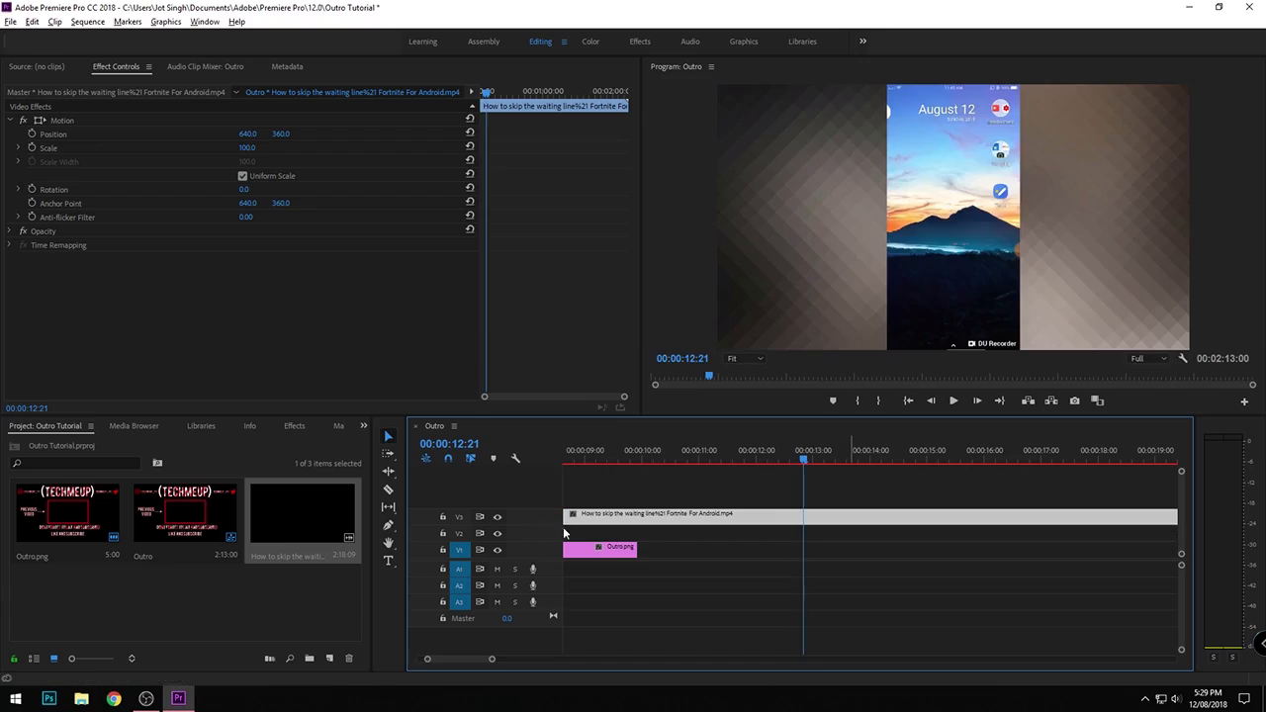
pyautogui.moveTo(455, 658); pyautogui.dragTo(426, 659)
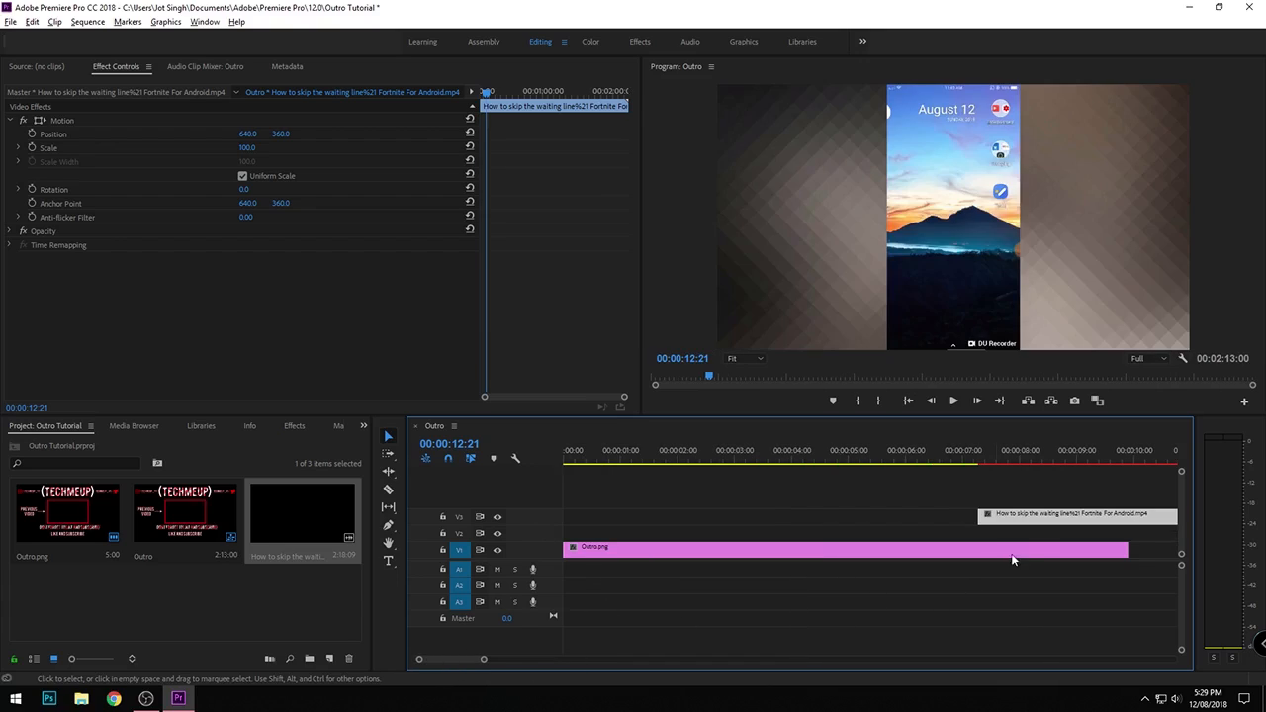
pyautogui.moveTo(1028, 525); pyautogui.dragTo(596, 551)
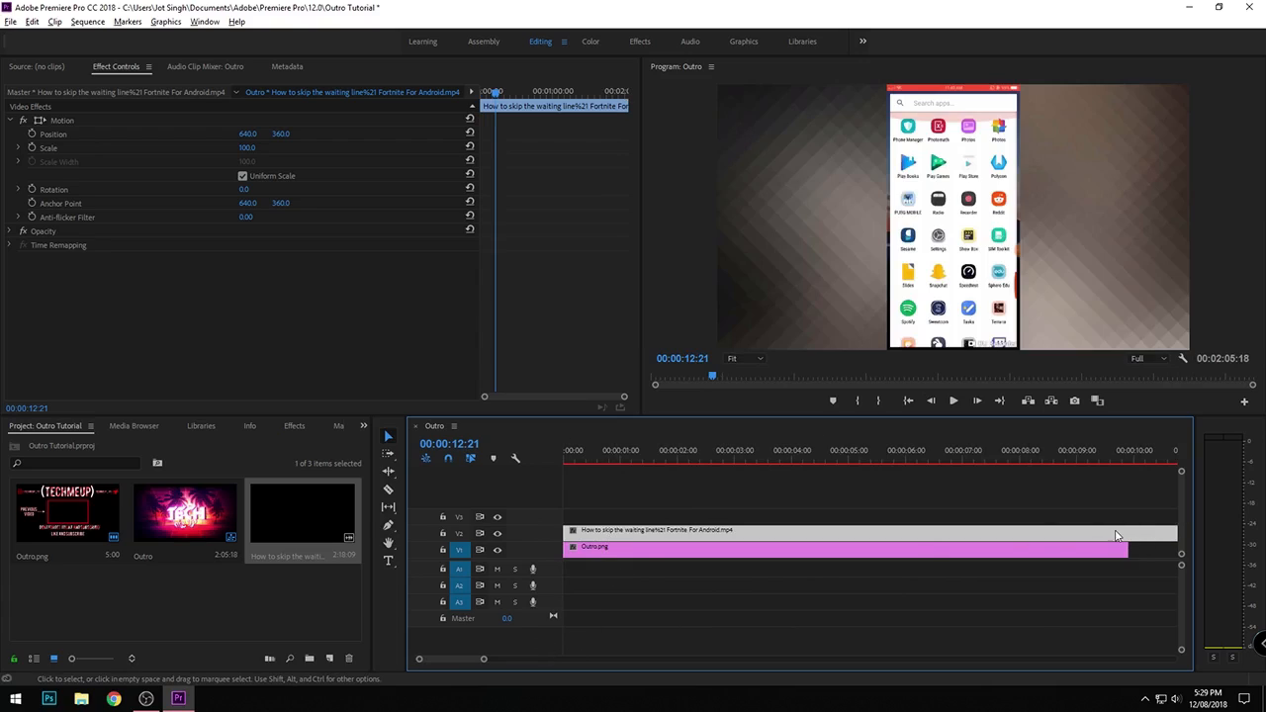
# - Try trimming the V2 video to Outro.png's length by cutting it at the image's end and deleting the excess
pyautogui.press('c')
pyautogui.click(1130, 535)
pyautogui.press('v')
pyautogui.click(1147, 537)
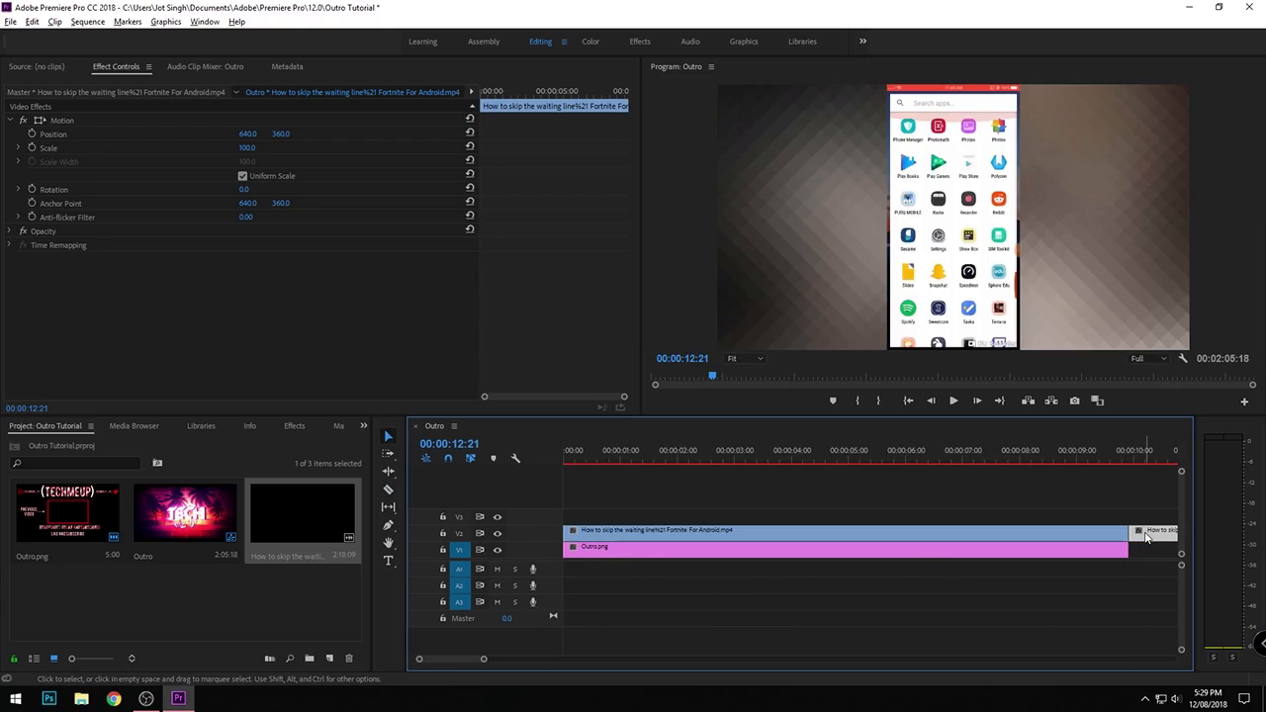
pyautogui.press('Delete')
# - Set the V2 video's Scale to 90, move the playhead to 00:00:03:03 and mark the Outro.png clip's range
pyautogui.click(668, 537)
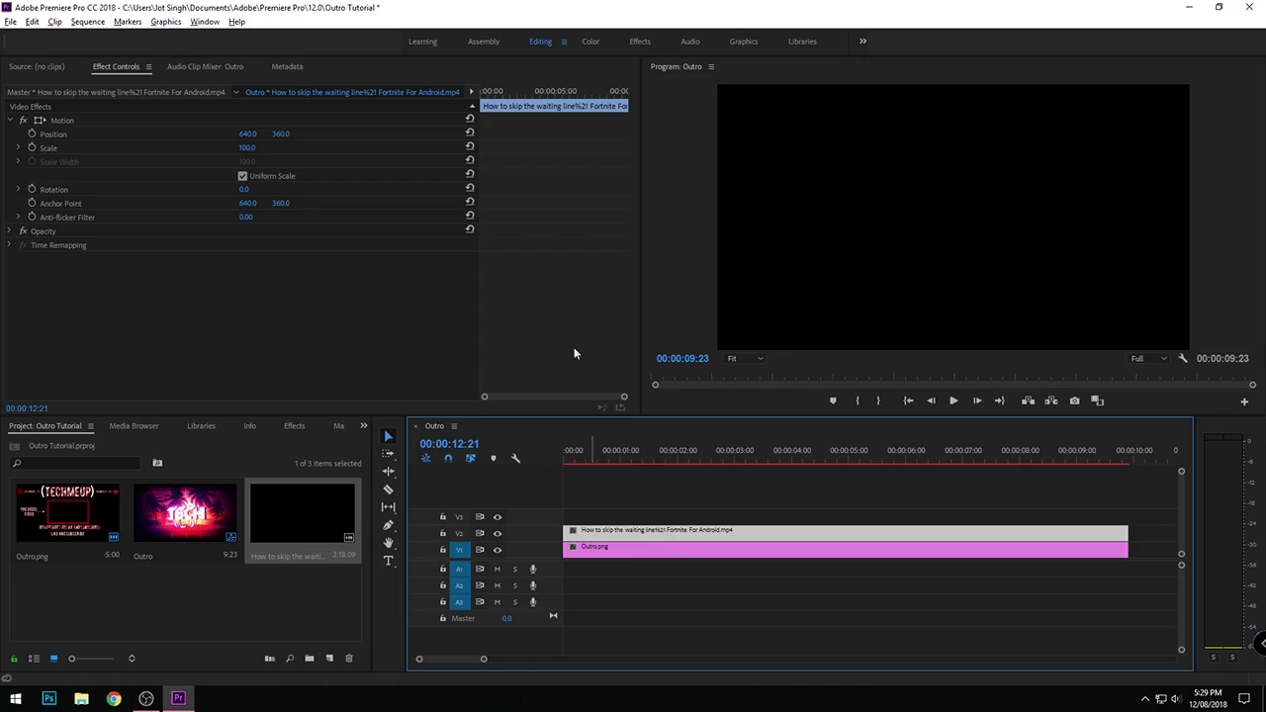
pyautogui.click(244, 150)
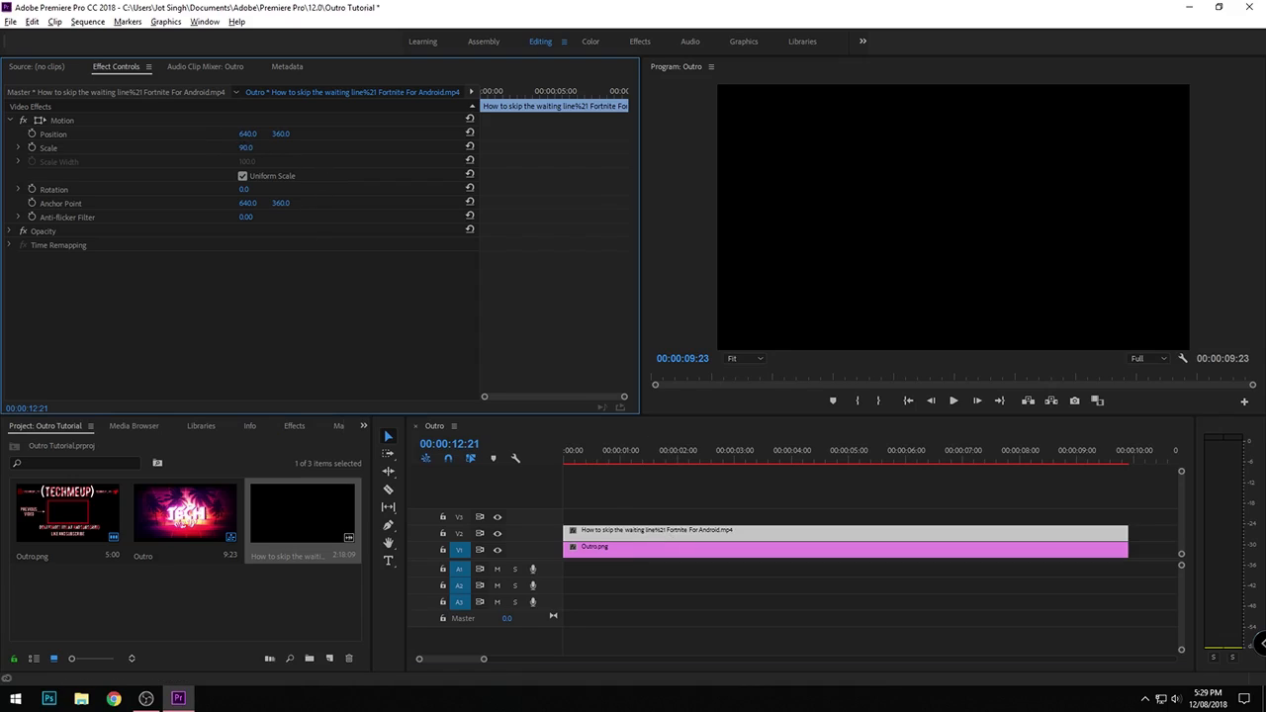
pyautogui.scroll(-3, 952, 627)
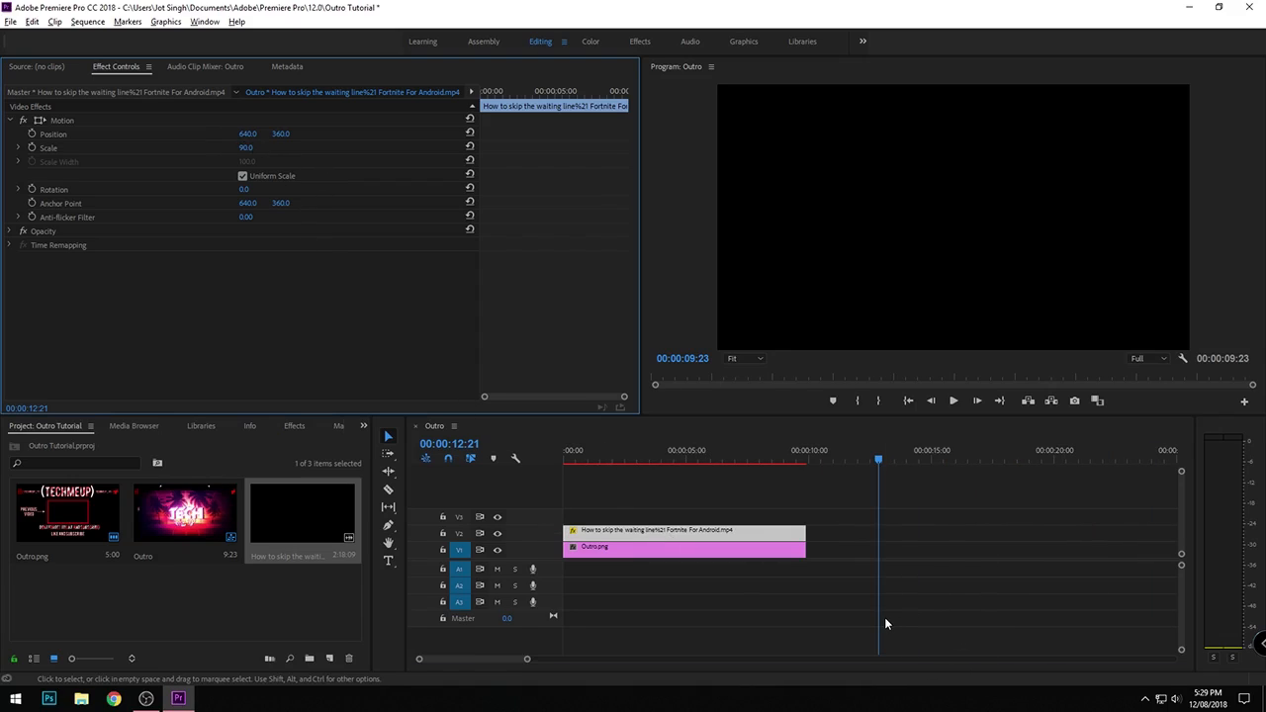
pyautogui.moveTo(884, 623); pyautogui.dragTo(640, 573)
pyautogui.press('x')
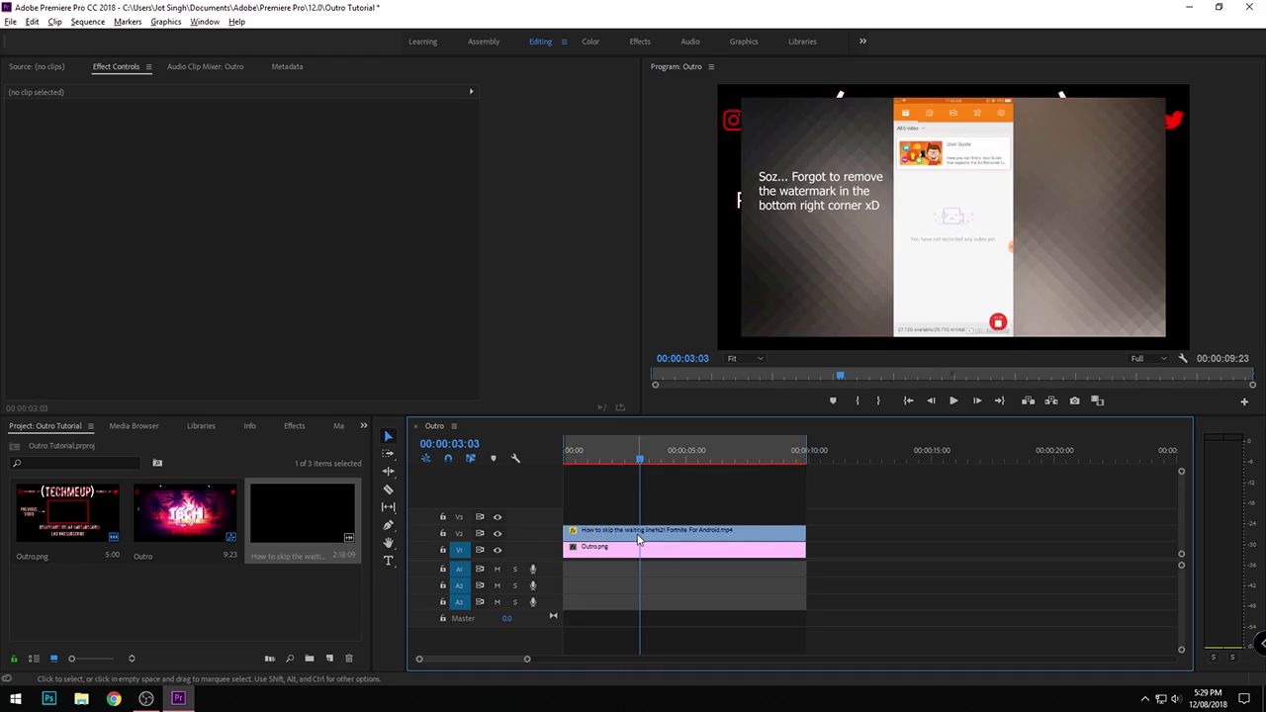
# - Split the V2 video at 00:00:03:03, then undo the split, the range marking, the scaling and the end trim
pyautogui.press('c')
pyautogui.click(640, 534)
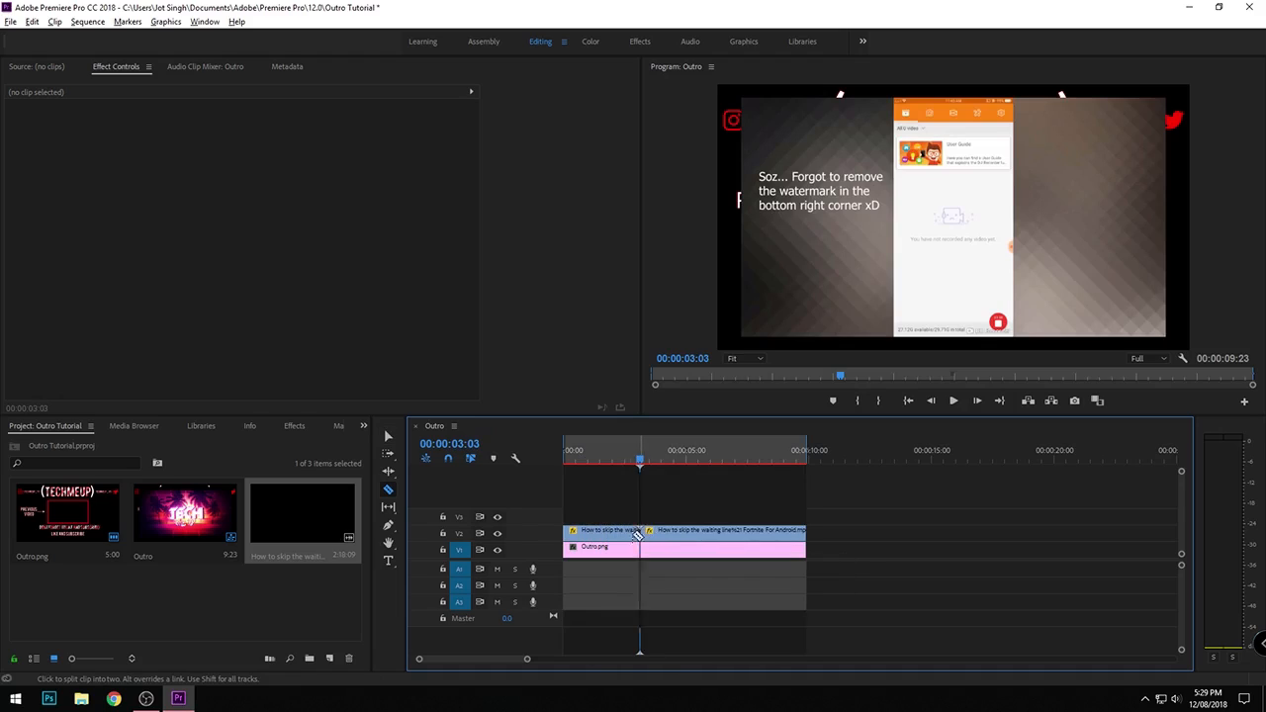
pyautogui.hotkey('ctrl', 'z')
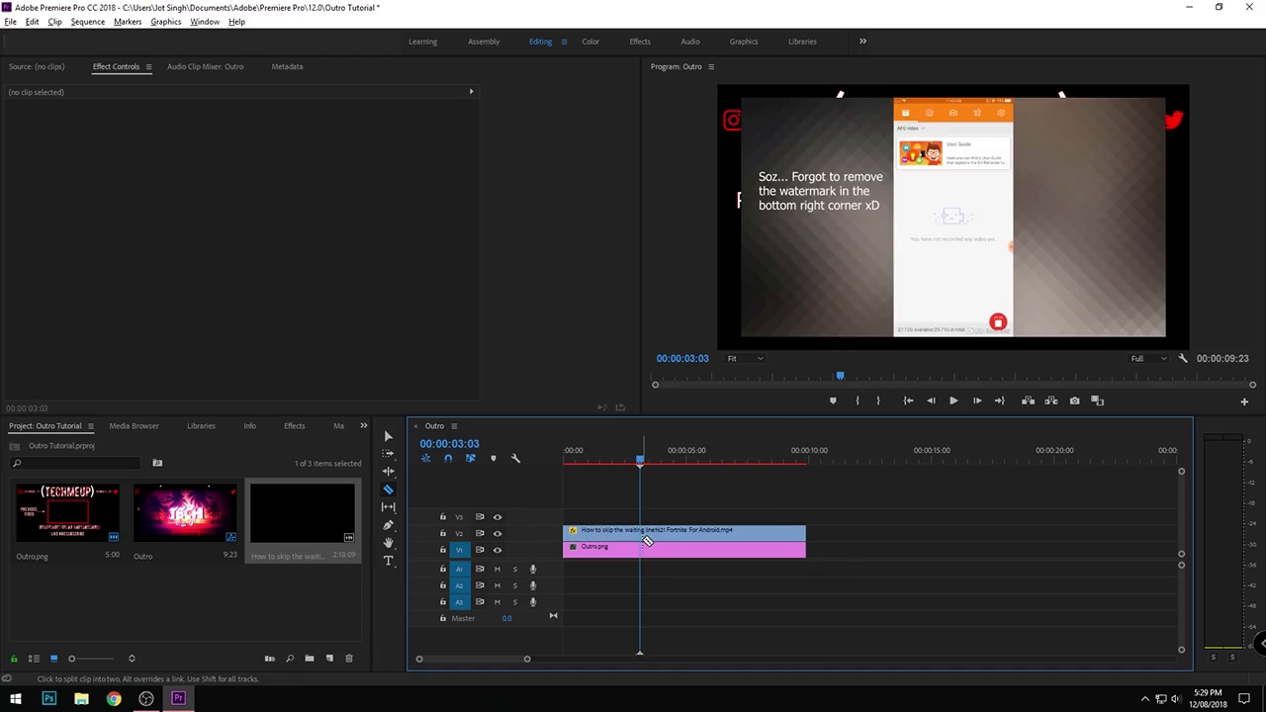
pyautogui.hotkey('ctrl', 'z')
pyautogui.hotkey('ctrl', 'z')
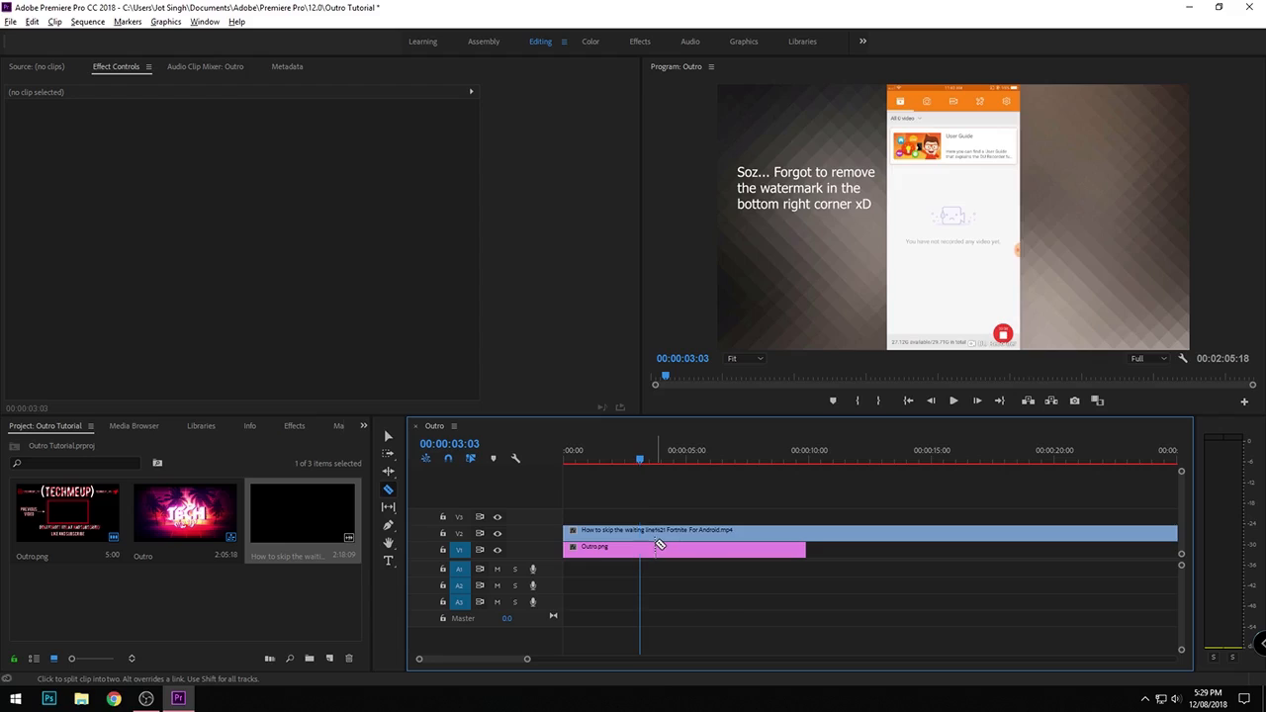
# - Cut about 7 seconds off the beginning of the V2 video and move the remainder to the sequence start
pyautogui.click(744, 534)
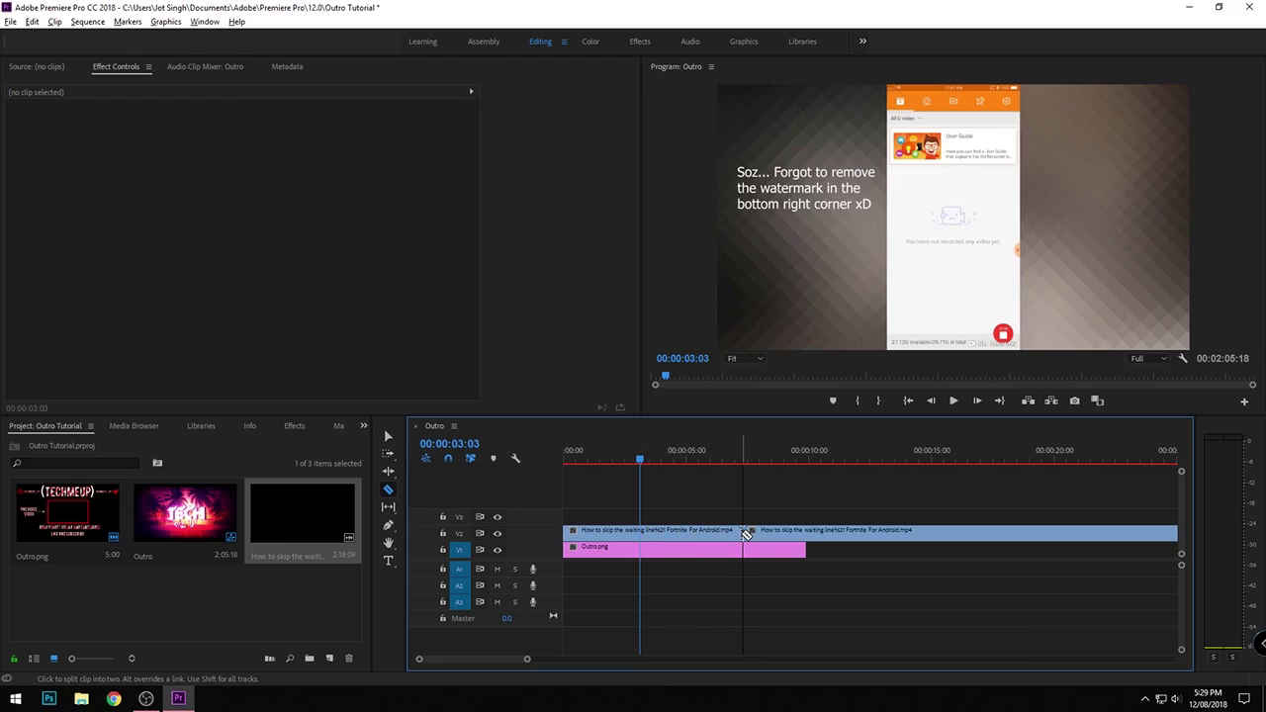
pyautogui.press('v')
pyautogui.click(712, 534)
pyautogui.moveTo(758, 531); pyautogui.dragTo(609, 531)
pyautogui.moveTo(686, 534); pyautogui.dragTo(656, 535)
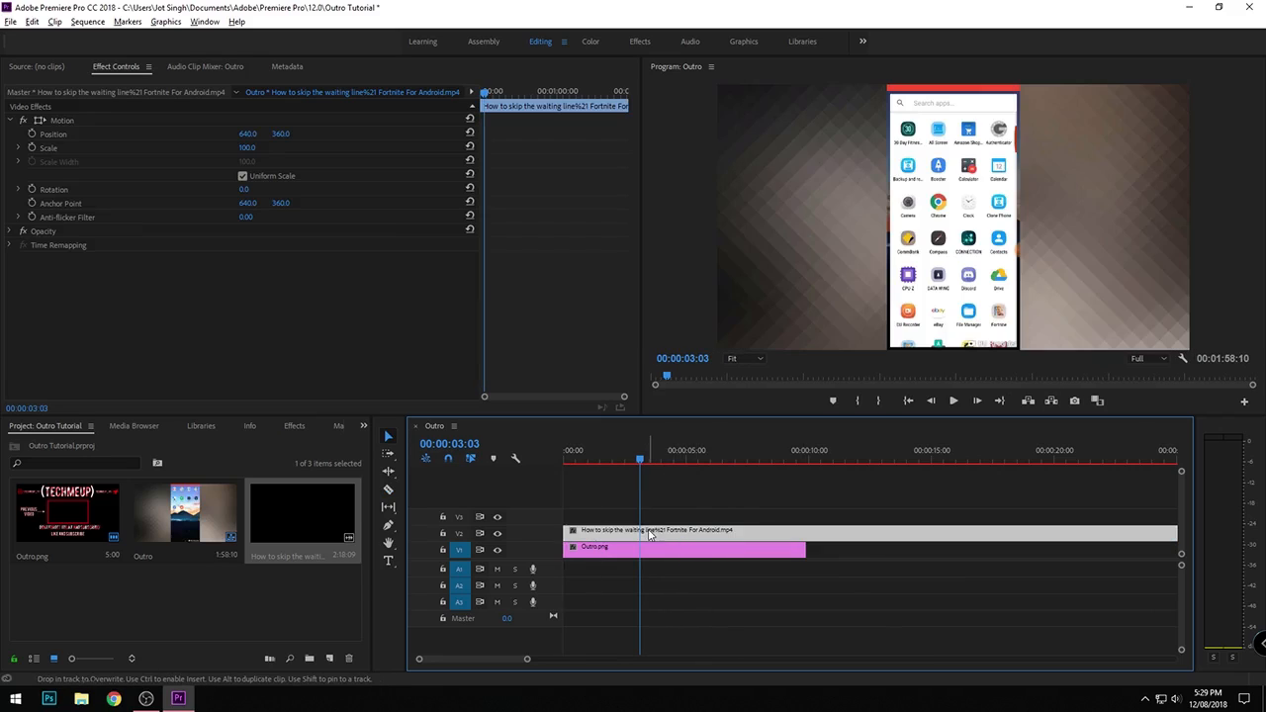
# - Split the V2 video at the end of Outro.png and delete everything after the cut
pyautogui.press('c')
pyautogui.click(807, 535)
pyautogui.press('v')
pyautogui.click(828, 534)
pyautogui.press('Delete')
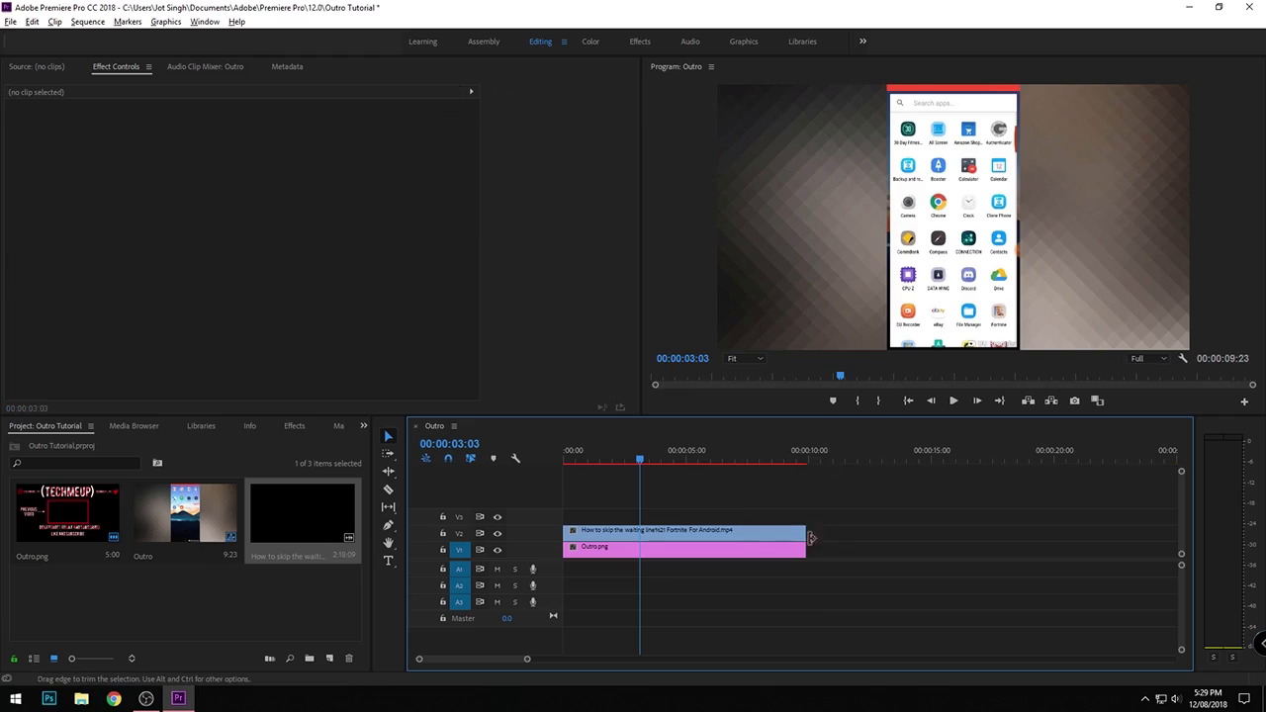
# - Set the V2 video's Scale to 38 and reposition it to 641.8, 347.5 so it fits inside the red frame
pyautogui.click(737, 534)
pyautogui.click(261, 147)
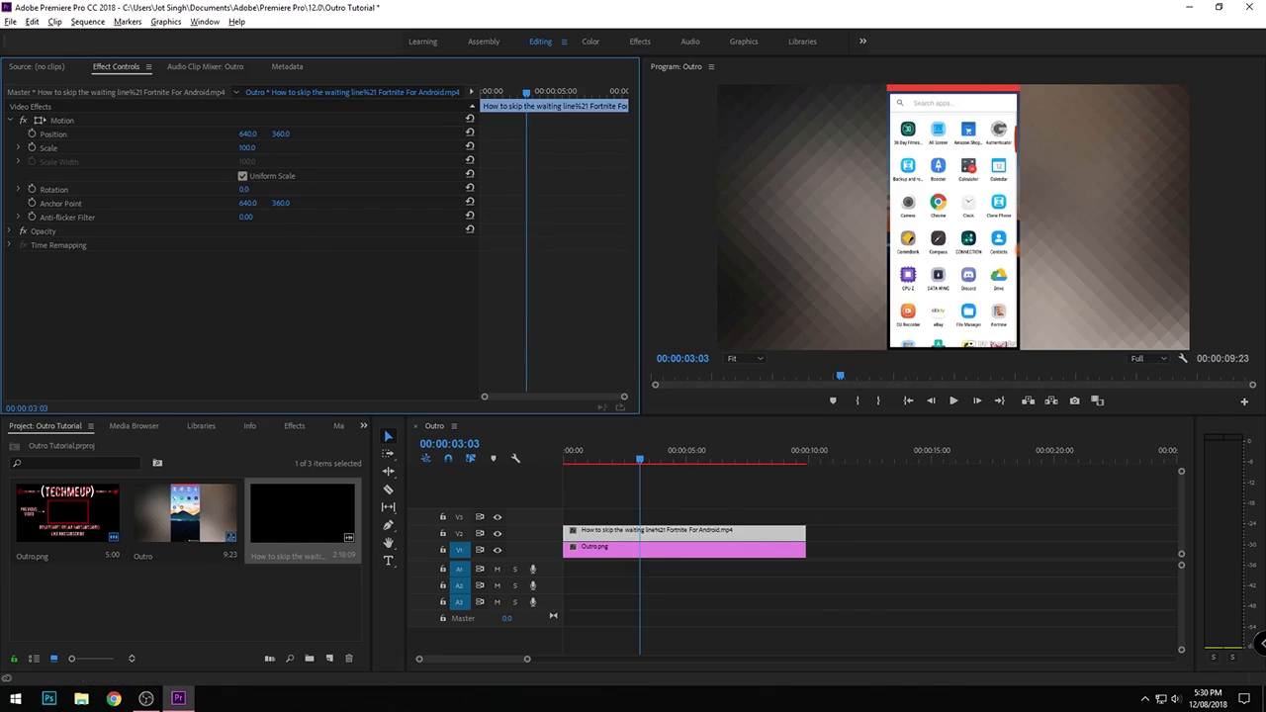
pyautogui.moveTo(261, 147); pyautogui.dragTo(200, 146)
pyautogui.click(967, 224)
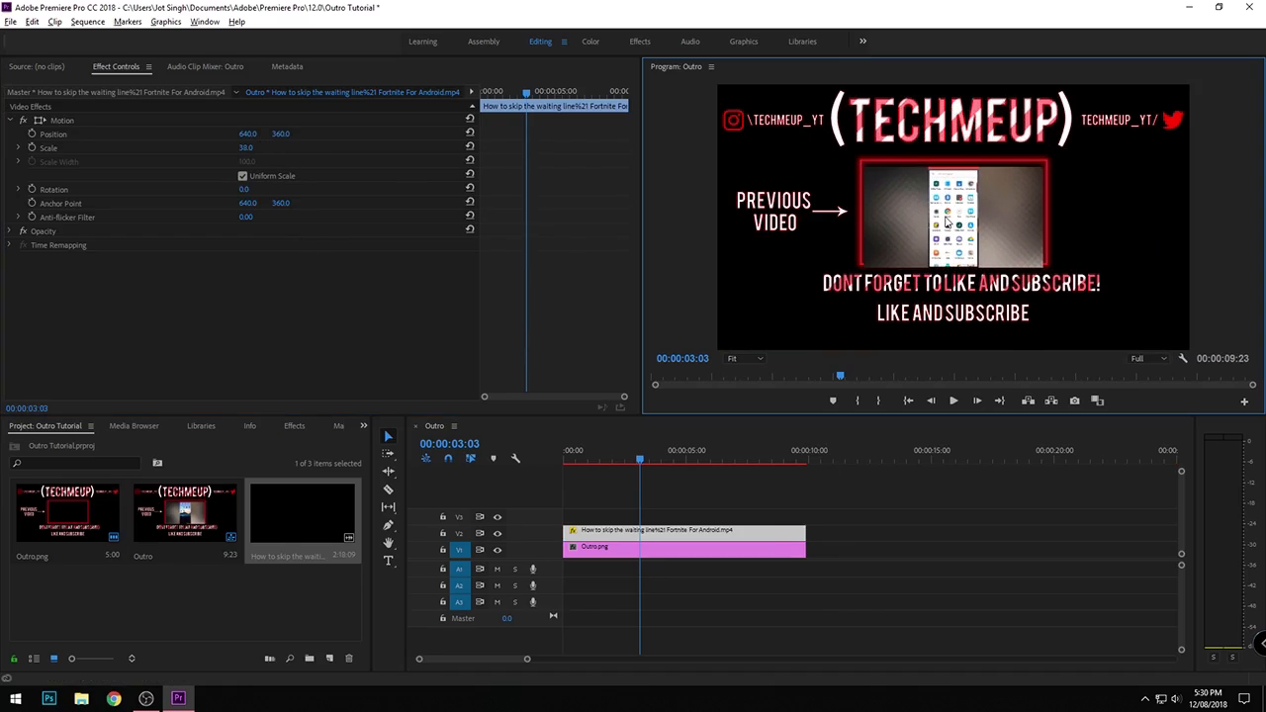
pyautogui.moveTo(947, 224); pyautogui.dragTo(978, 225)
pyautogui.click(1165, 263)
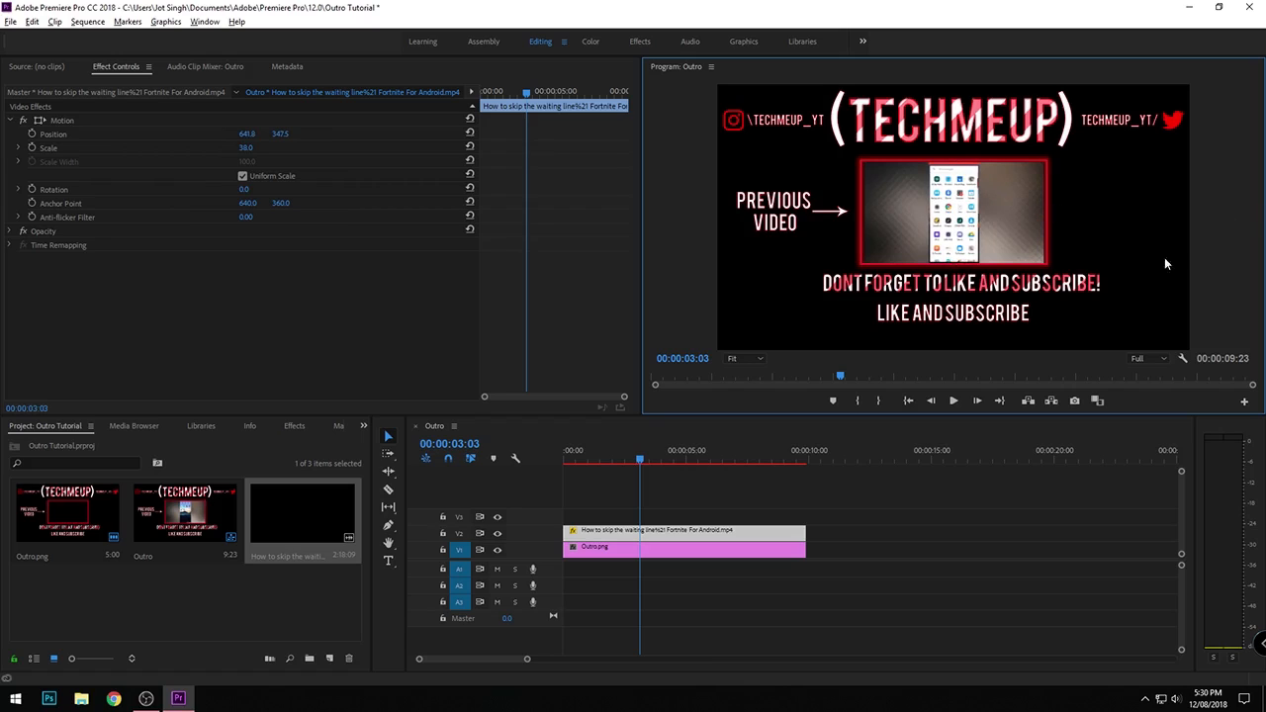
# - Import the [Kruzer Intro Song] Trap Sax Beat MP3 from the Music folder on Youtube Stuff (V:) and place it at the start of track A1
pyautogui.doubleClick(208, 590)
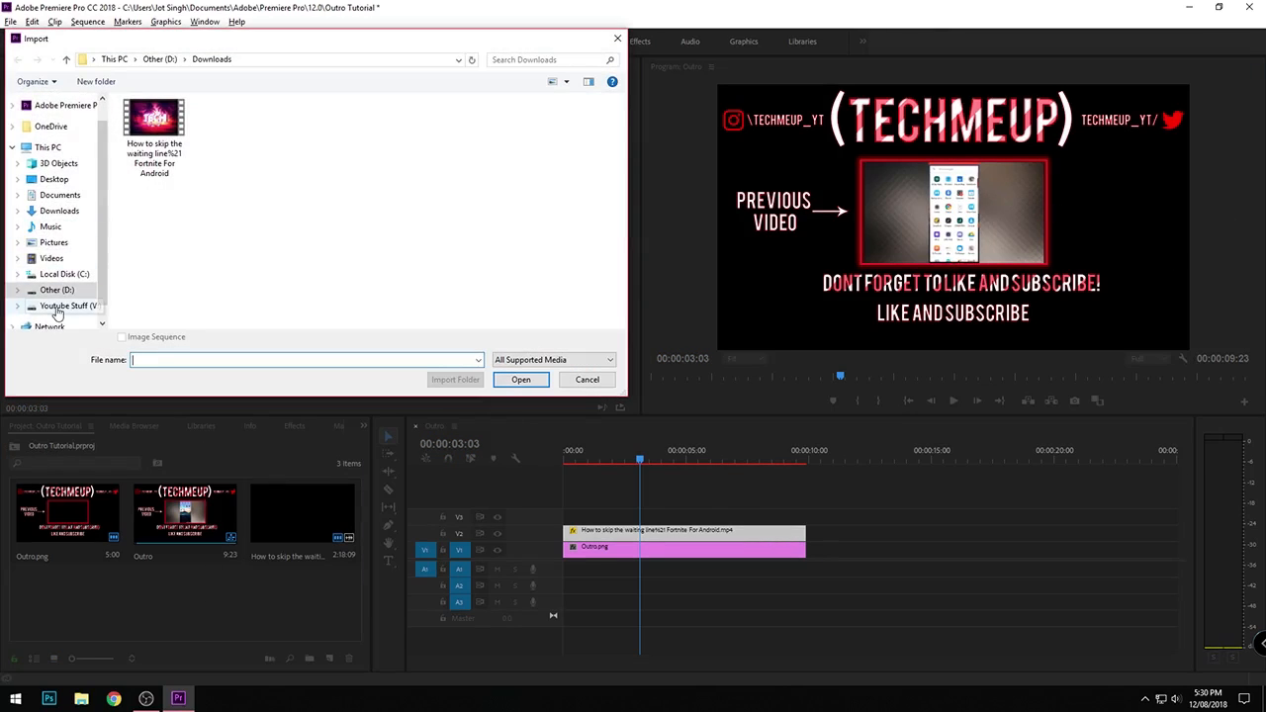
pyautogui.click(65, 304)
pyautogui.doubleClick(300, 136)
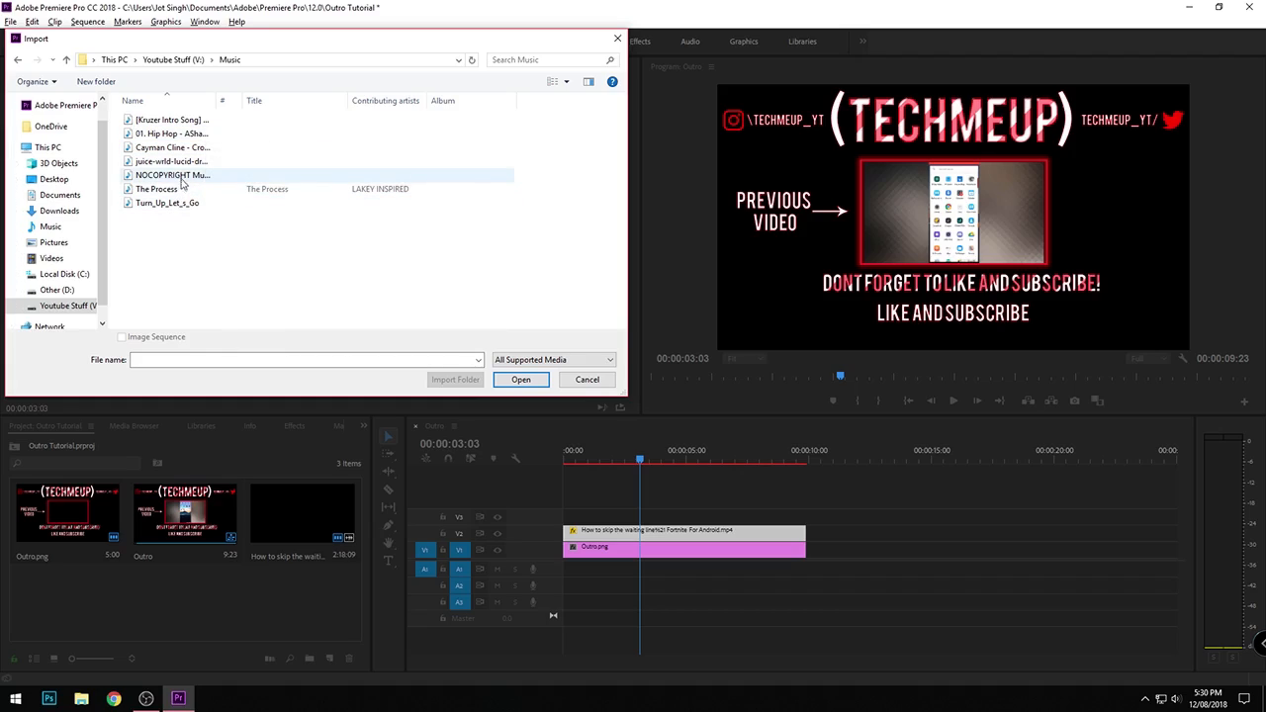
pyautogui.click(170, 120)
pyautogui.click(520, 378)
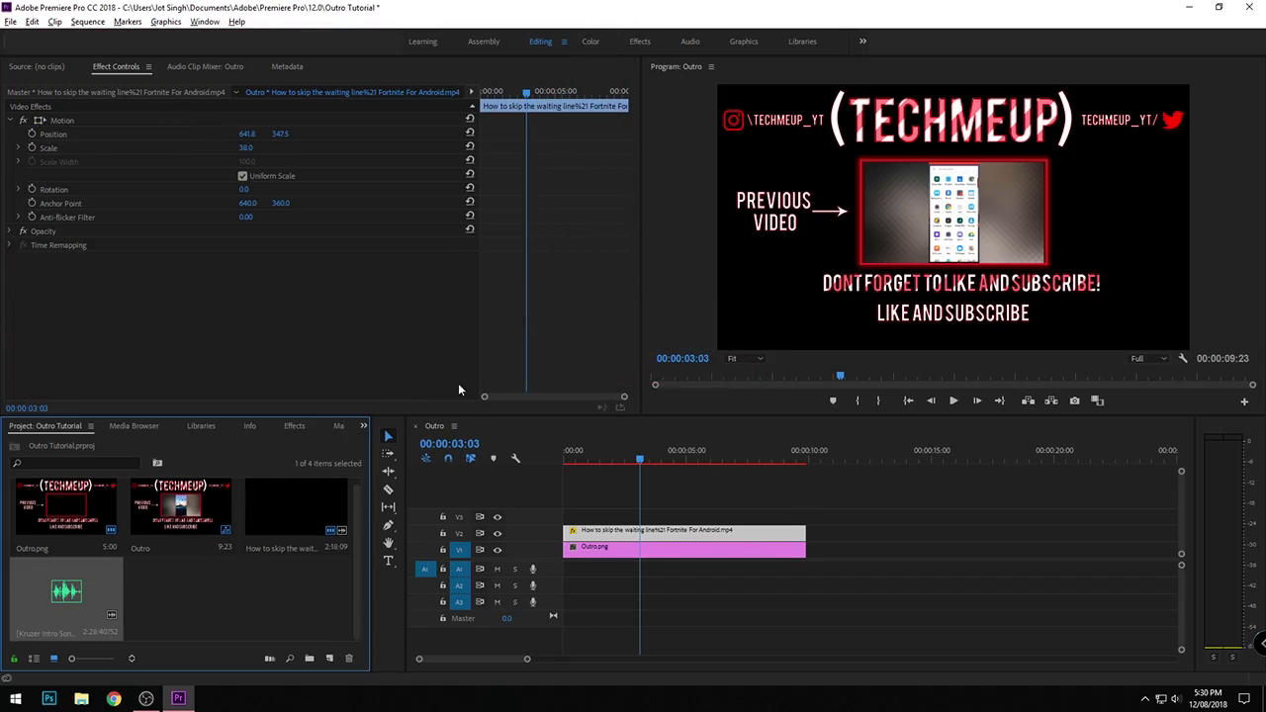
pyautogui.moveTo(102, 567); pyautogui.dragTo(814, 602)
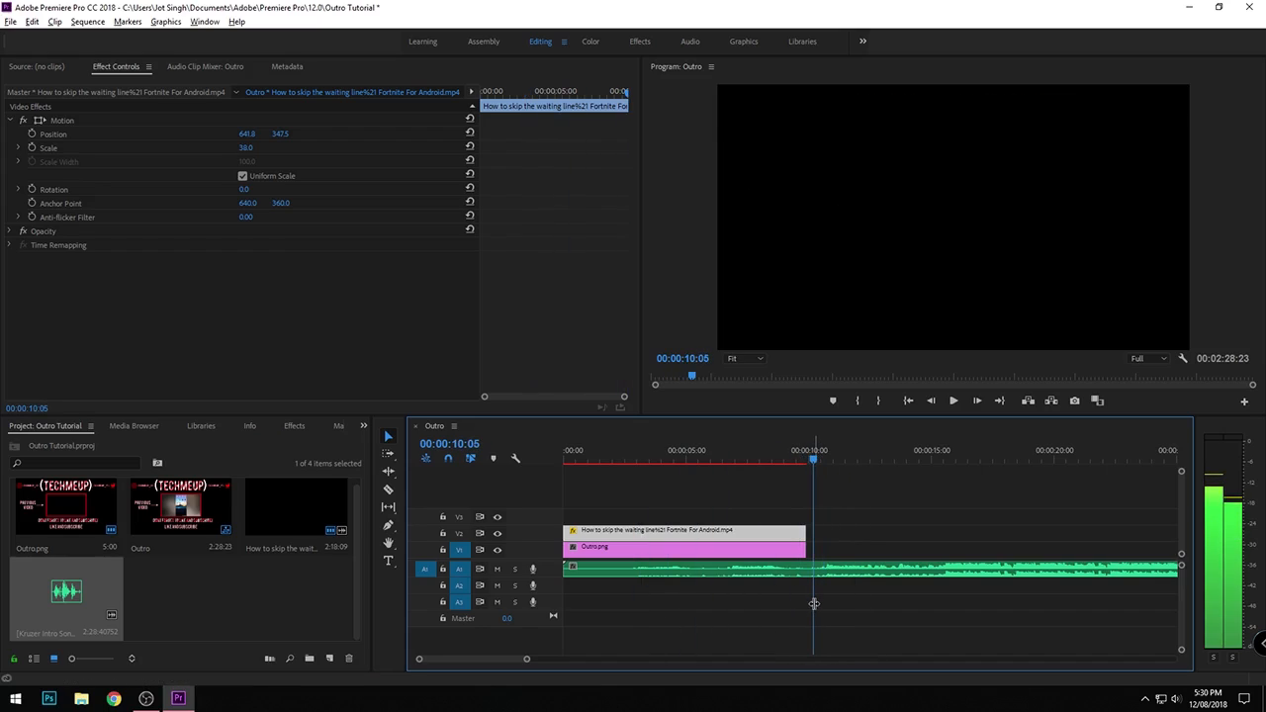
# - Split the song on A1 at 00:00:10:05, delete the portion before the cut and move the rest to the sequence start
pyautogui.press('c')
pyautogui.press('v')
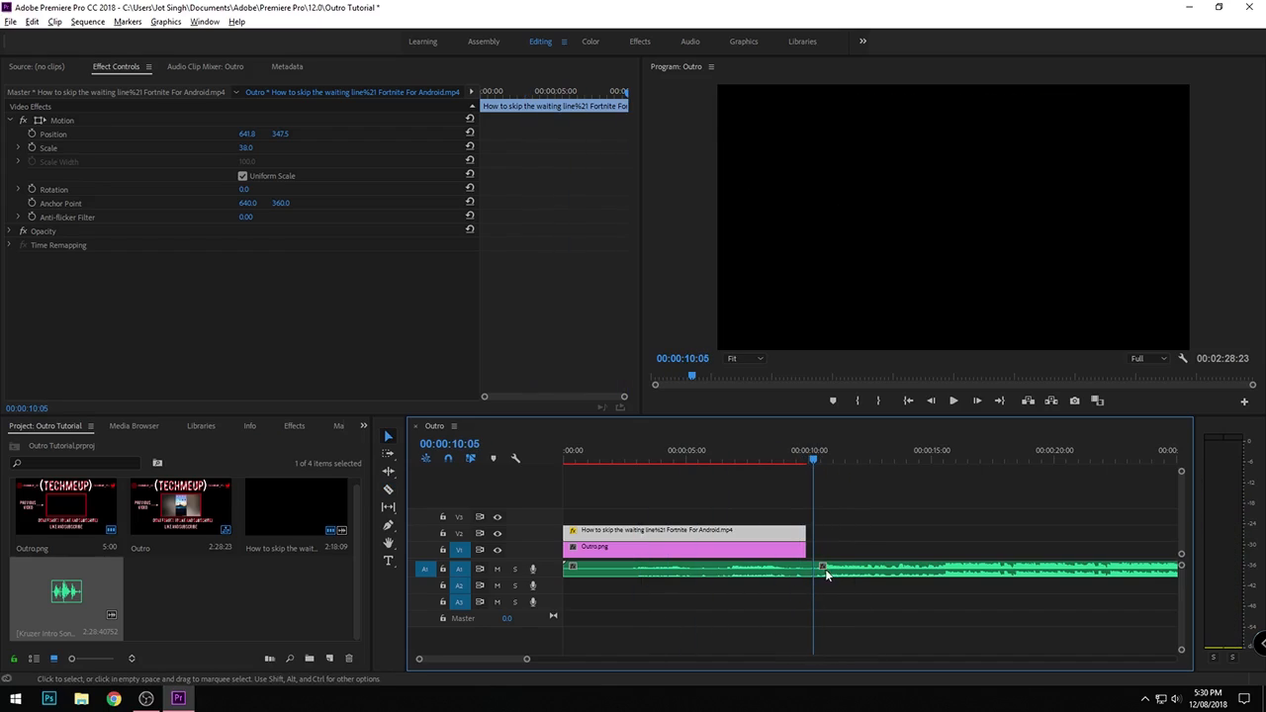
pyautogui.click(834, 573)
pyautogui.click(800, 571)
pyautogui.press('Delete')
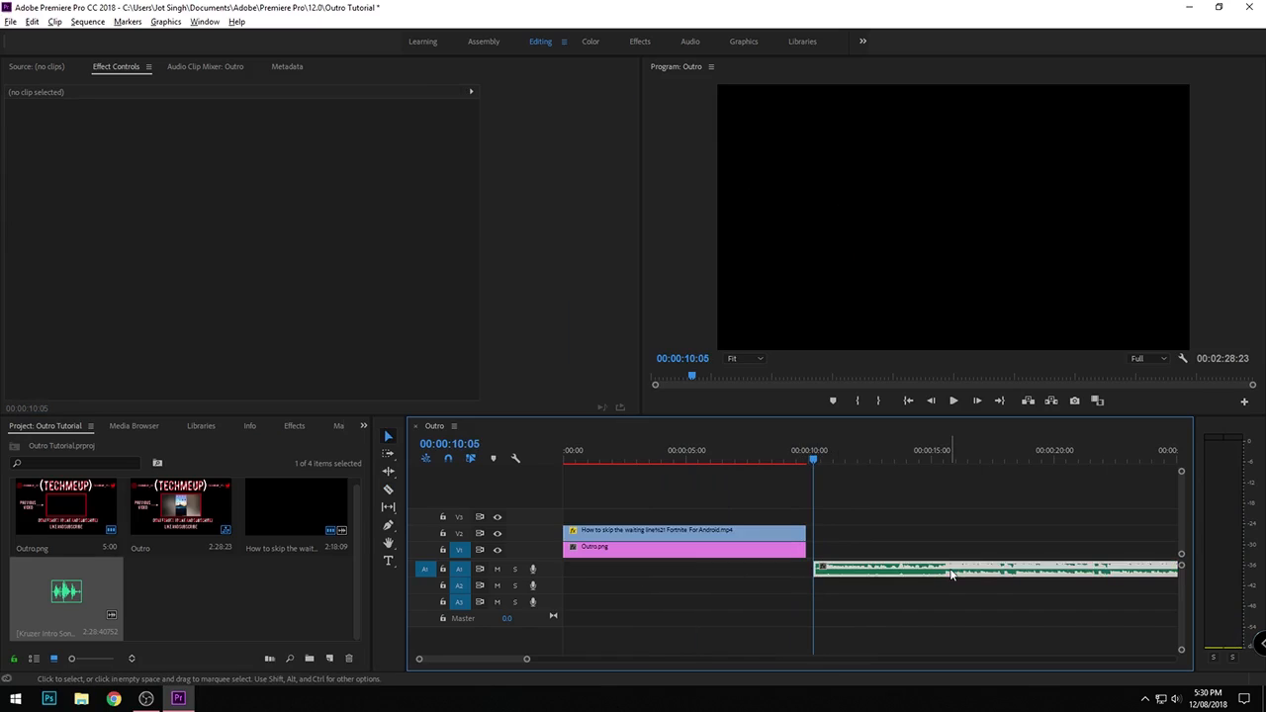
pyautogui.moveTo(940, 574); pyautogui.dragTo(692, 573)
# - Cut the song on A1 at the end of Outro.png and delete all audio beyond that point
pyautogui.press('c')
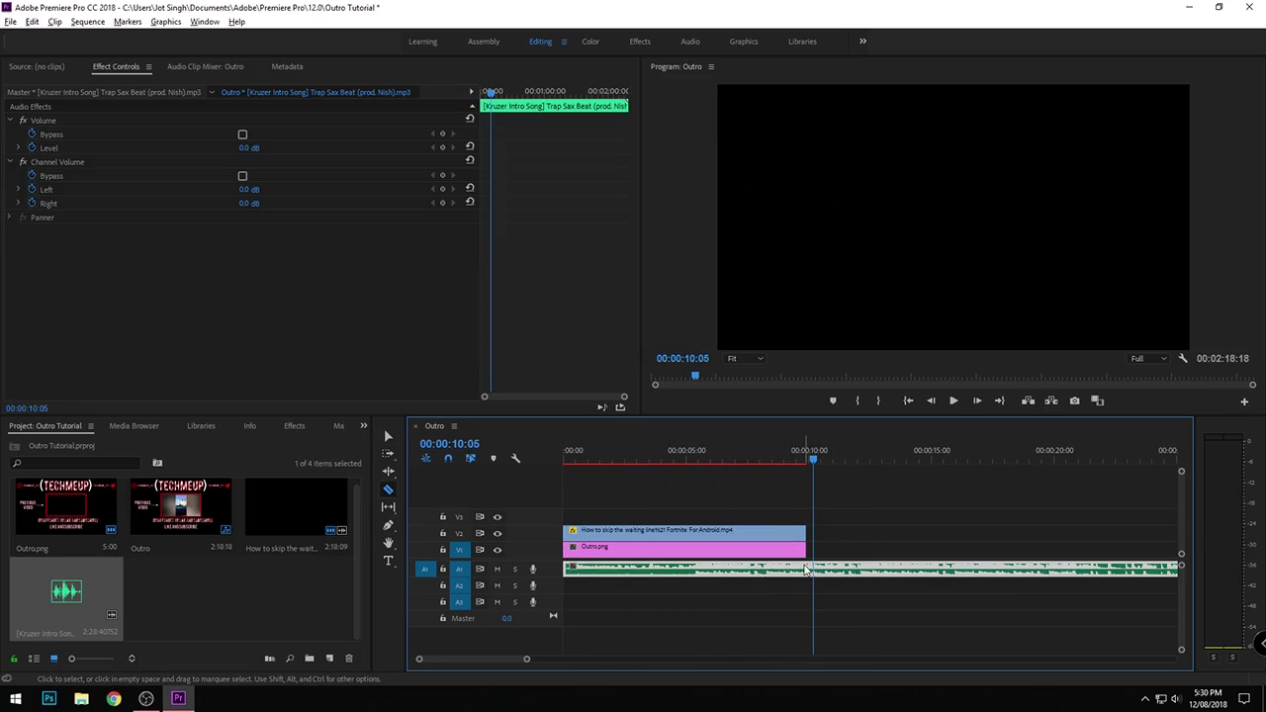
pyautogui.click(811, 569)
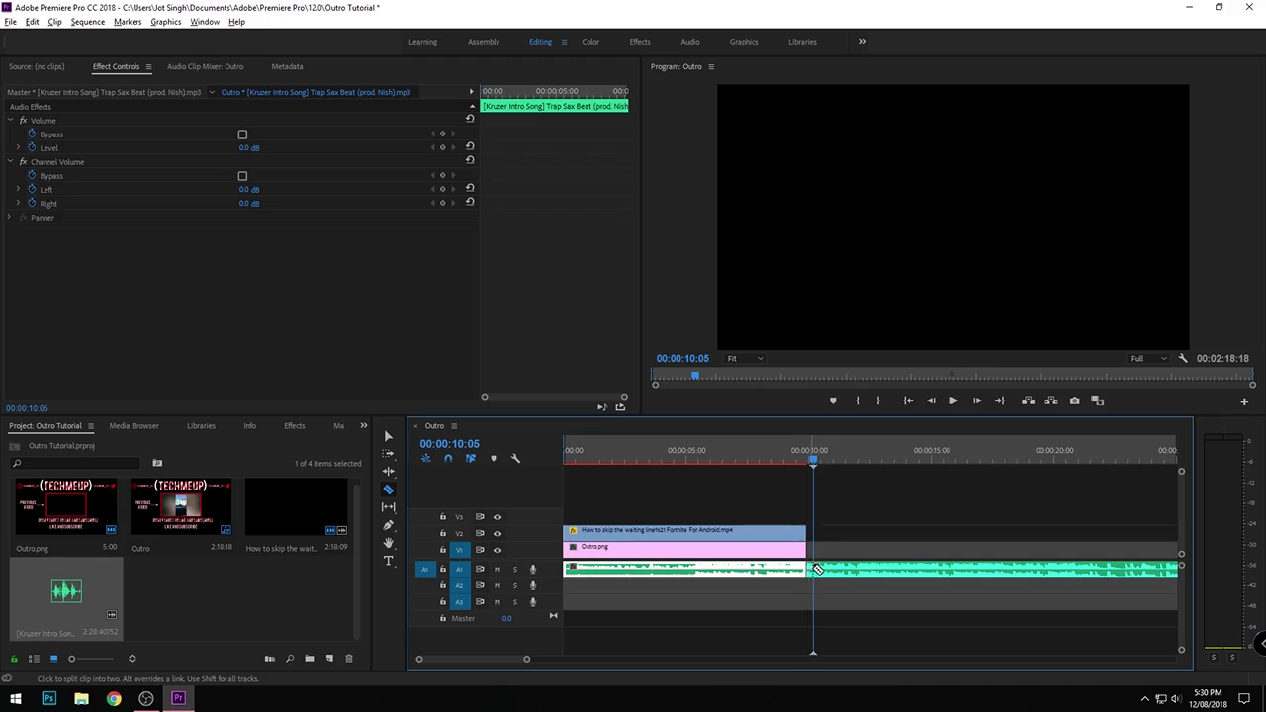
pyautogui.click(838, 569)
pyautogui.press('v')
pyautogui.click(826, 571)
pyautogui.press('Delete')
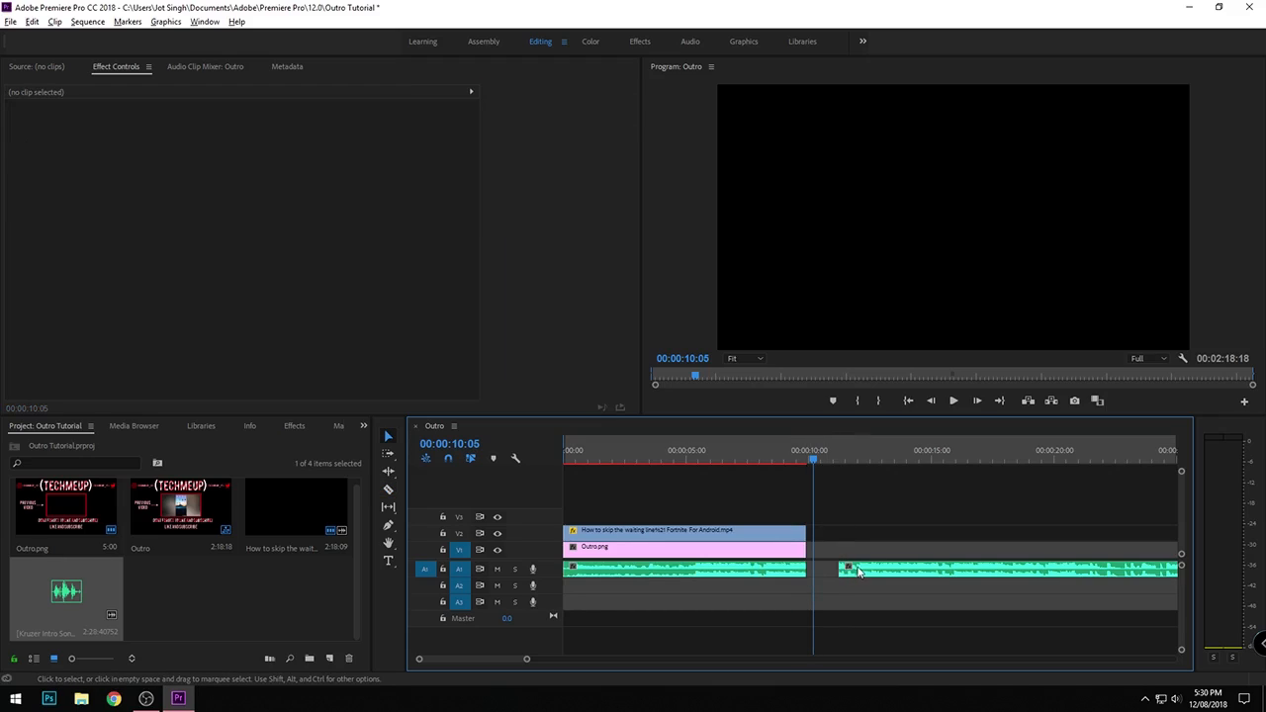
pyautogui.click(853, 572)
pyautogui.press('Delete')
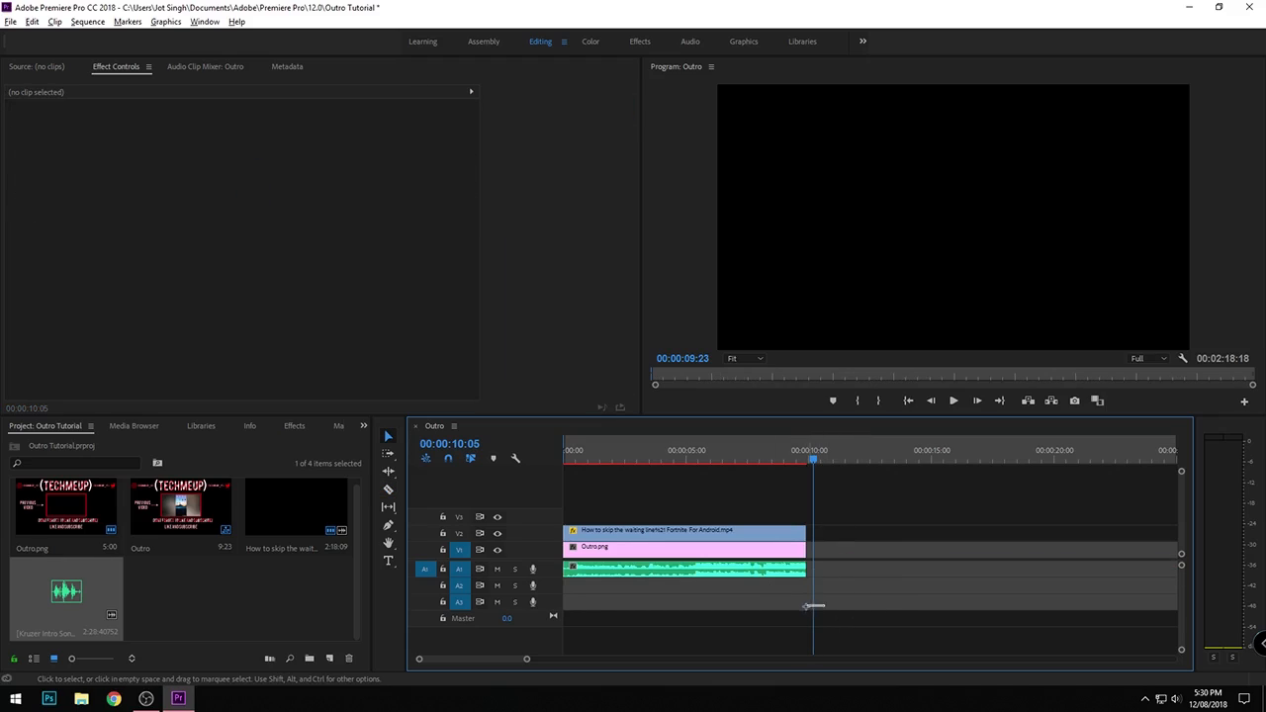
# - Lower the song's volume Level to -6.1 dB at the sequence start and play back the outro
pyautogui.moveTo(813, 606); pyautogui.dragTo(551, 606)
pyautogui.click(758, 570)
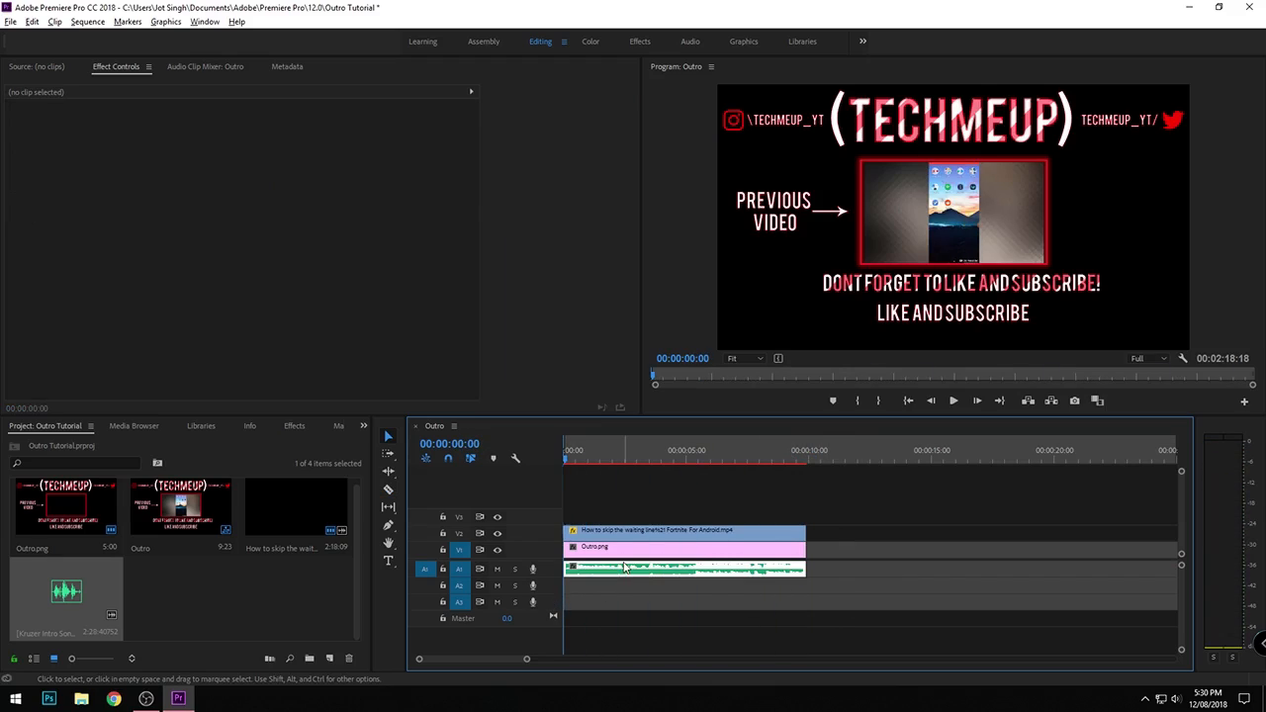
pyautogui.click(251, 149)
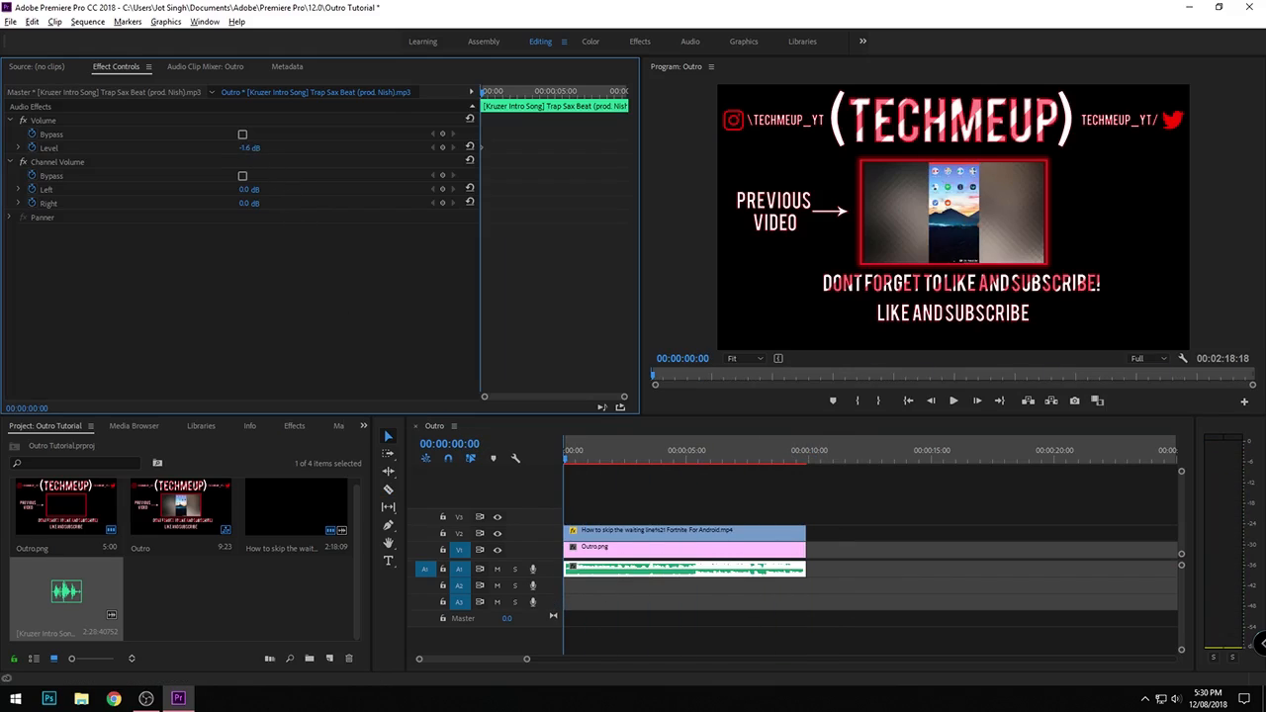
pyautogui.press('space')
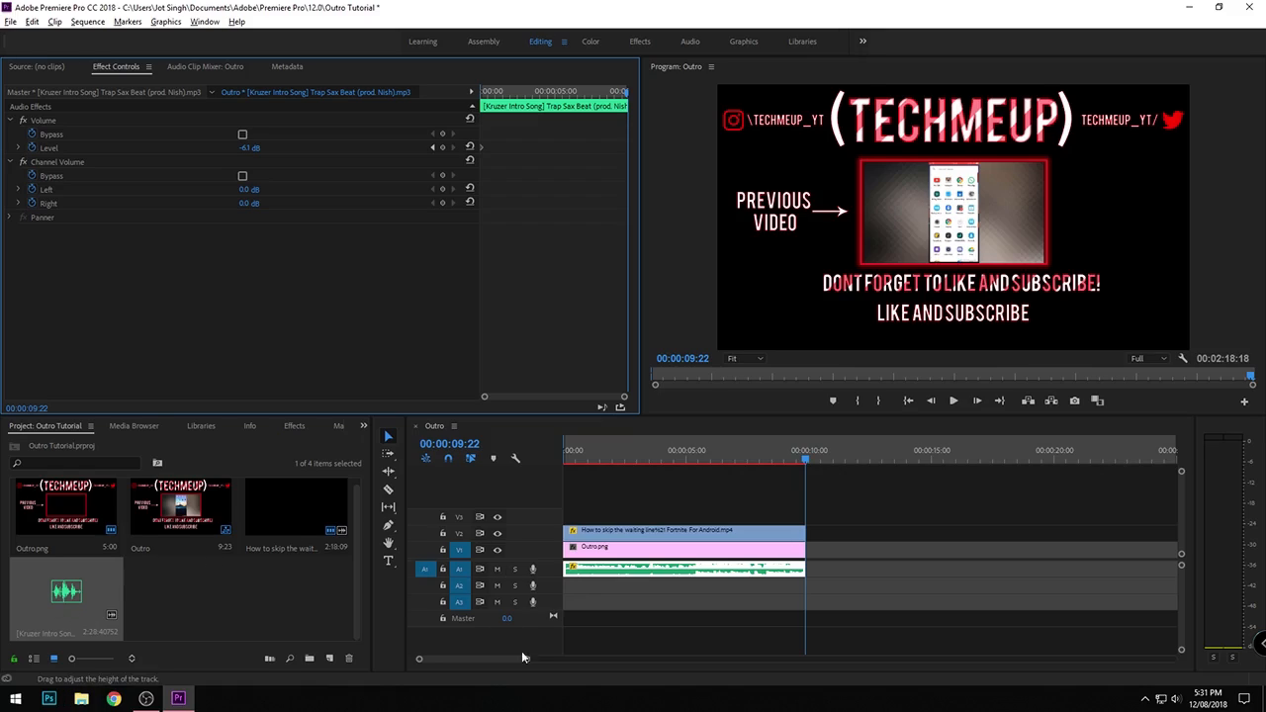
pyautogui.click(645, 535)
pyautogui.click(644, 550)
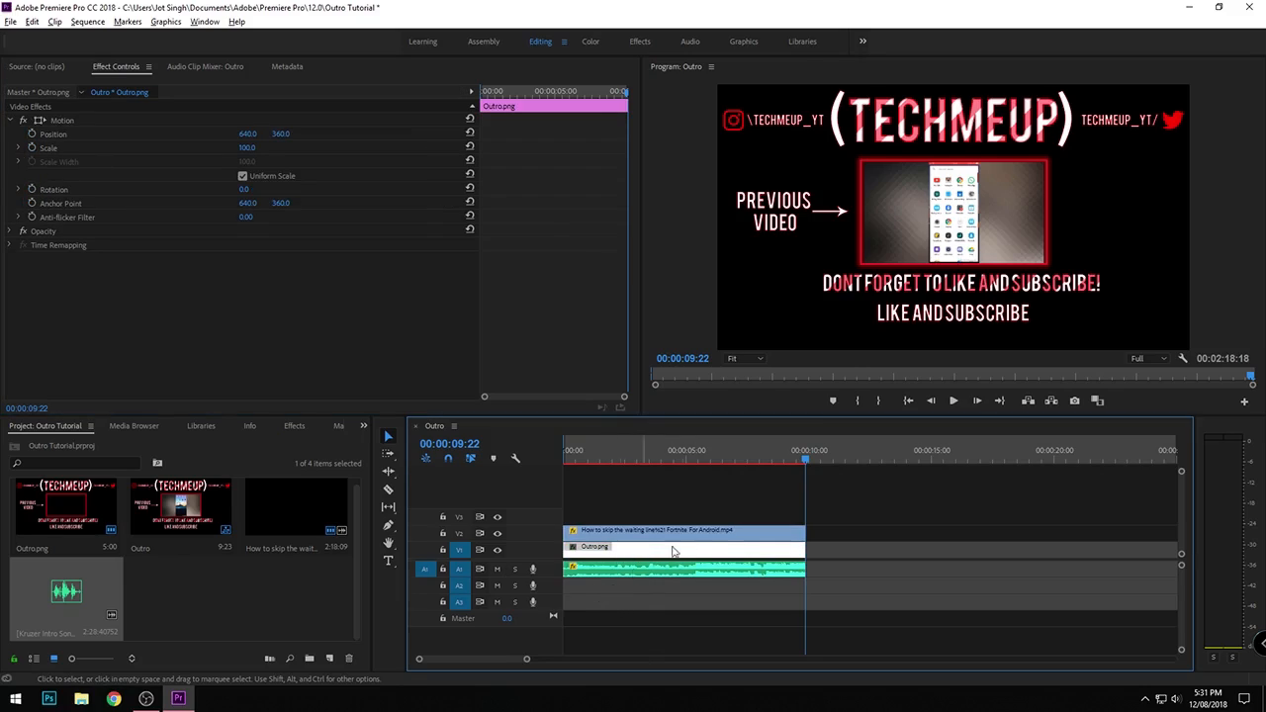
pyautogui.click(770, 514)
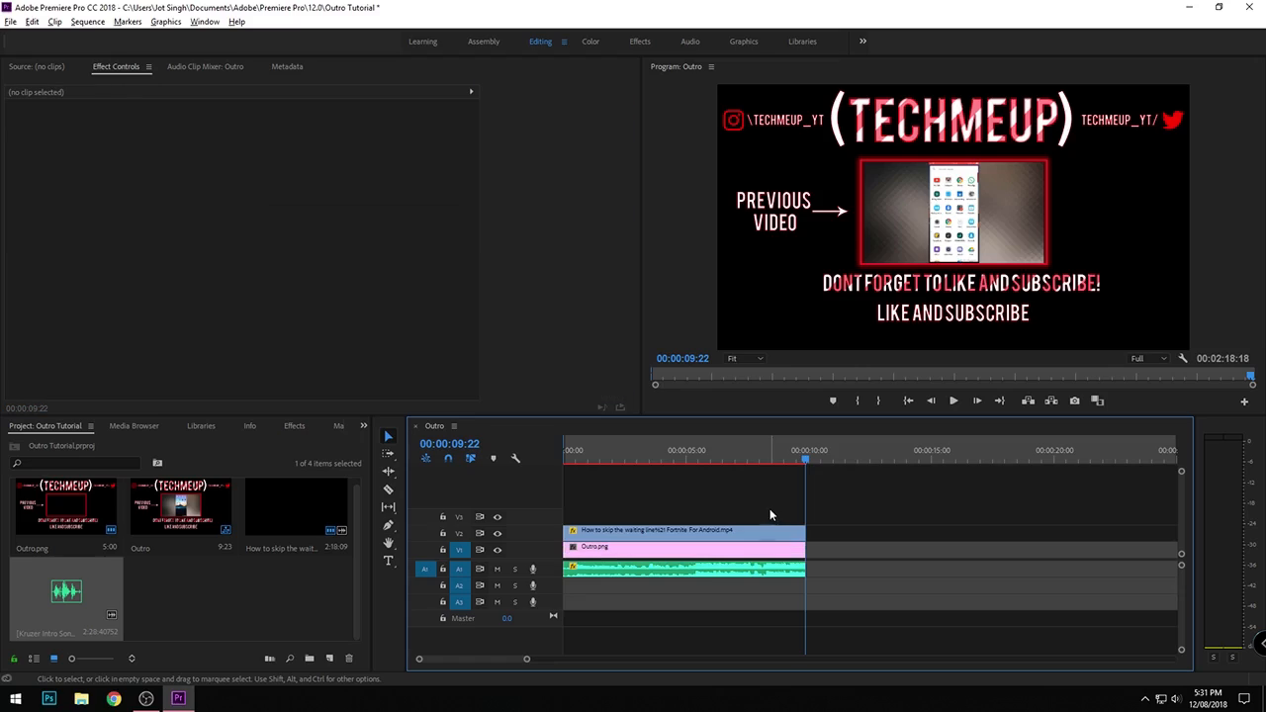